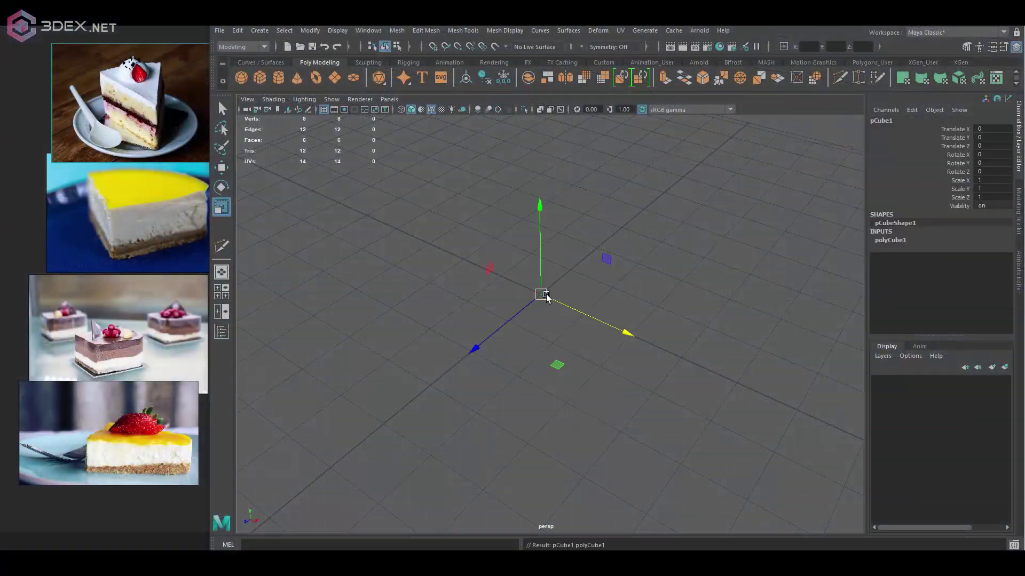
Scale and stretch the new cube, then collapse its top edge into a wedge
drag(544, 293, 590, 256)
drag(478, 346, 458, 327)
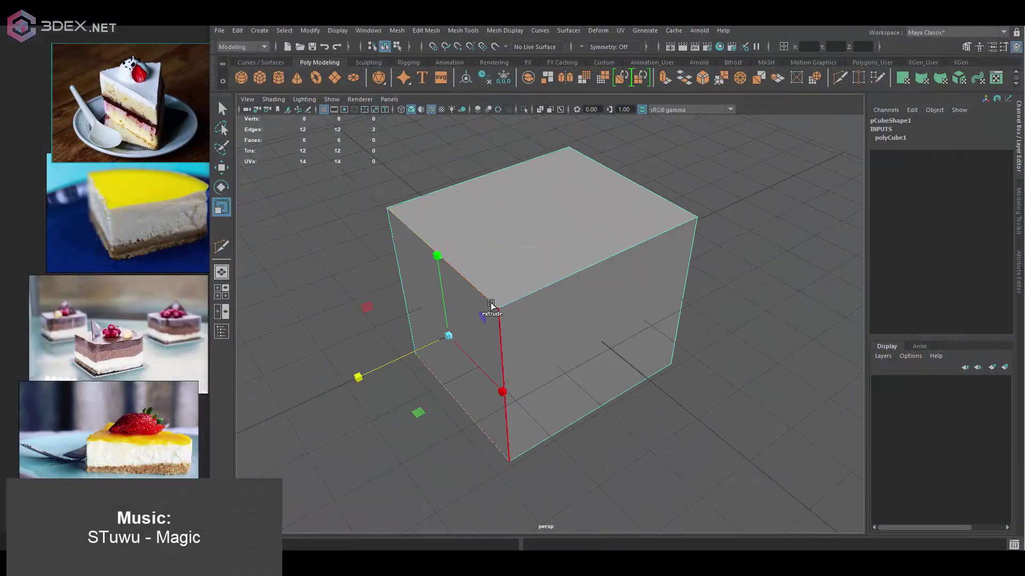
click(549, 251)
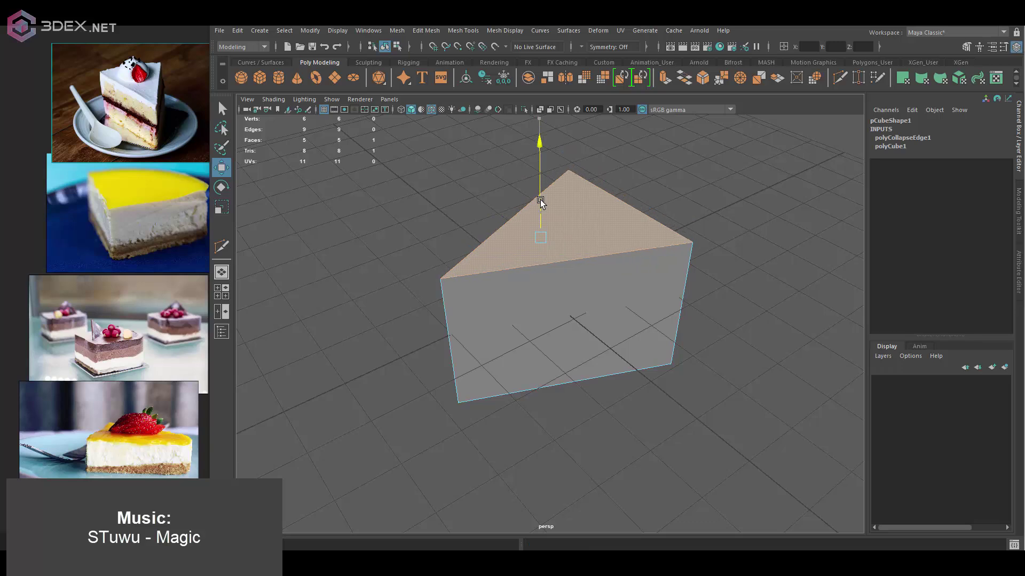
alt+drag(540, 175, 565, 201)
Bevel the wedge's edges with a fraction of about 0.06
click(565, 201)
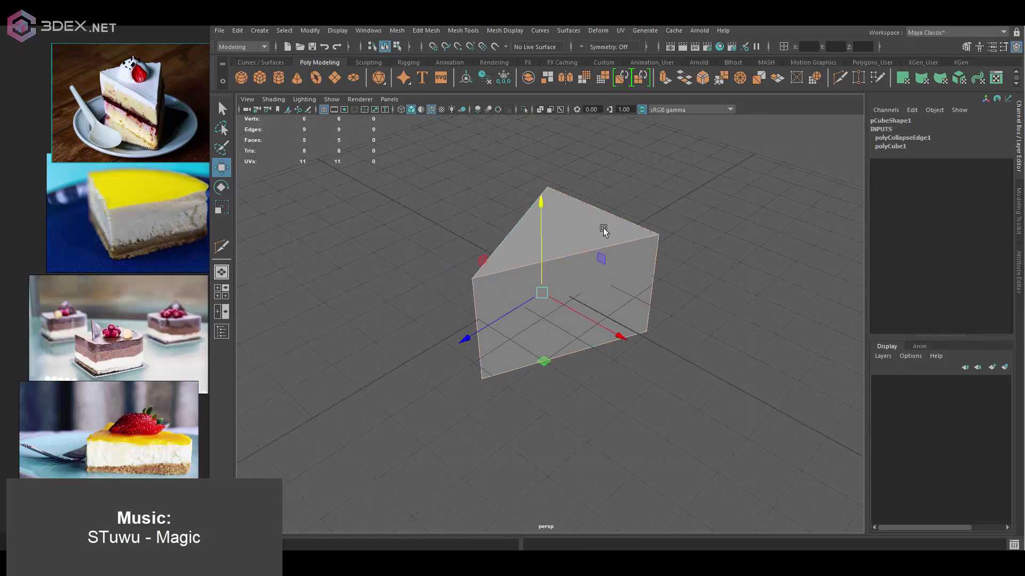
key(ctrl+b)
mouse_move(705, 355)
mouse_down()
mouse_move(688, 356)
mouse_move(715, 352)
mouse_move(688, 354)
mouse_move(707, 356)
mouse_up()
mouse_move(612, 265)
alt+mouse_down()
mouse_move(574, 243)
mouse_move(626, 244)
mouse_move(633, 254)
mouse_move(600, 273)
mouse_move(586, 248)
alt+mouse_up()
key(q)
Multi-Cut a new edge across the wedge's top
mouse_move(585, 247)
right_down()
mouse_move(544, 249)
mouse_move(566, 299)
right_up()
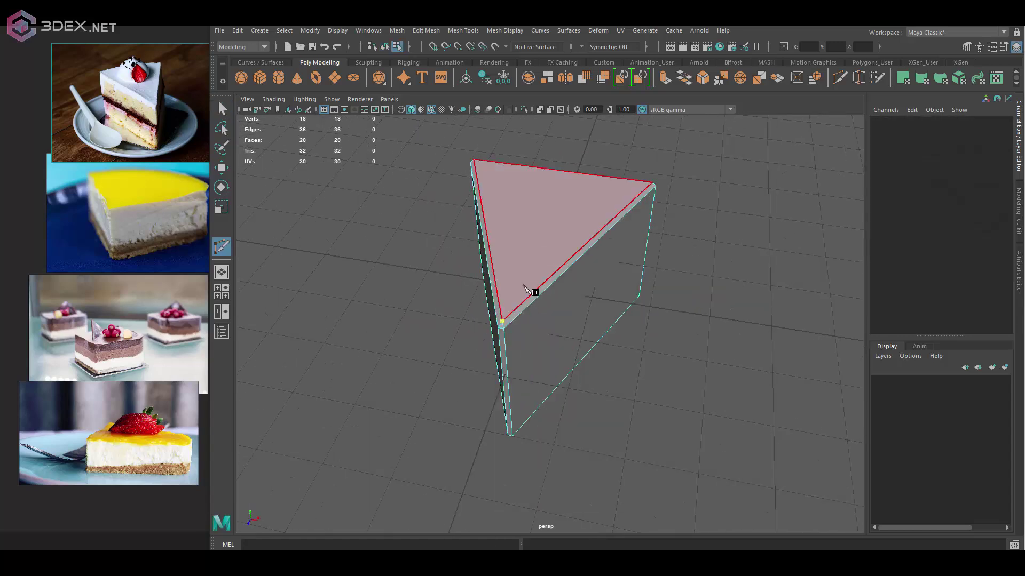
mouse_move(566, 299)
alt+mouse_down()
mouse_move(621, 380)
mouse_move(594, 211)
mouse_move(548, 389)
alt+mouse_up()
click(636, 380)
mouse_move(583, 333)
alt+mouse_down()
mouse_move(652, 279)
mouse_move(505, 319)
mouse_move(687, 293)
alt+mouse_up()
key(w)
mouse_move(538, 260)
alt+mouse_down()
mouse_move(571, 306)
mouse_move(611, 267)
mouse_move(549, 243)
mouse_move(595, 213)
mouse_move(566, 272)
mouse_move(572, 290)
alt+mouse_up()
Bevel the newly cut edge with 2 segments
key(ctrl+b)
alt+drag(618, 263, 507, 268)
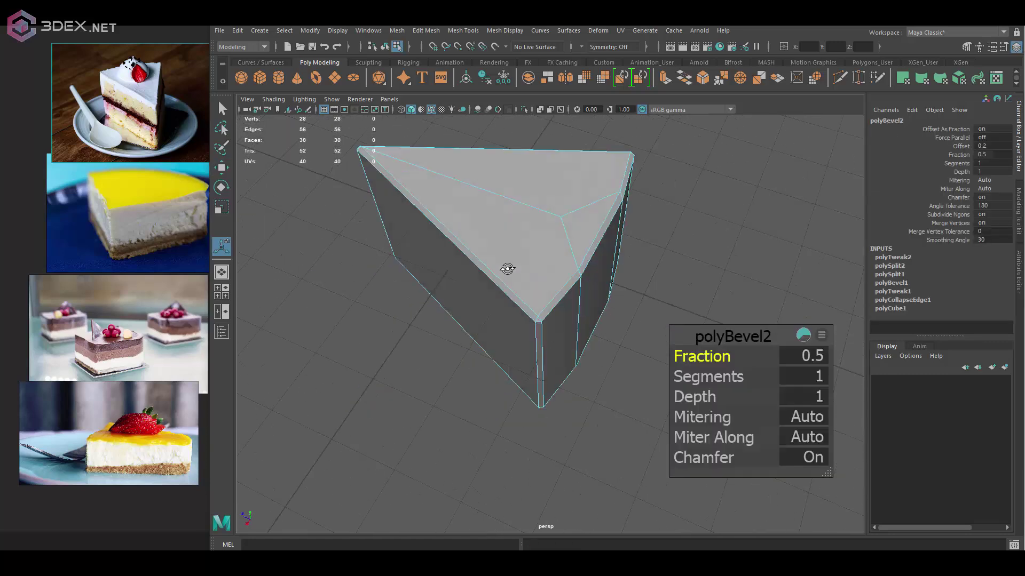
click(708, 376)
middle_drag(587, 266, 647, 252)
Move back vertices and connect them with new edges to round the wedge's back
alt+drag(648, 252, 571, 230)
right_drag(570, 229, 576, 251)
key(w)
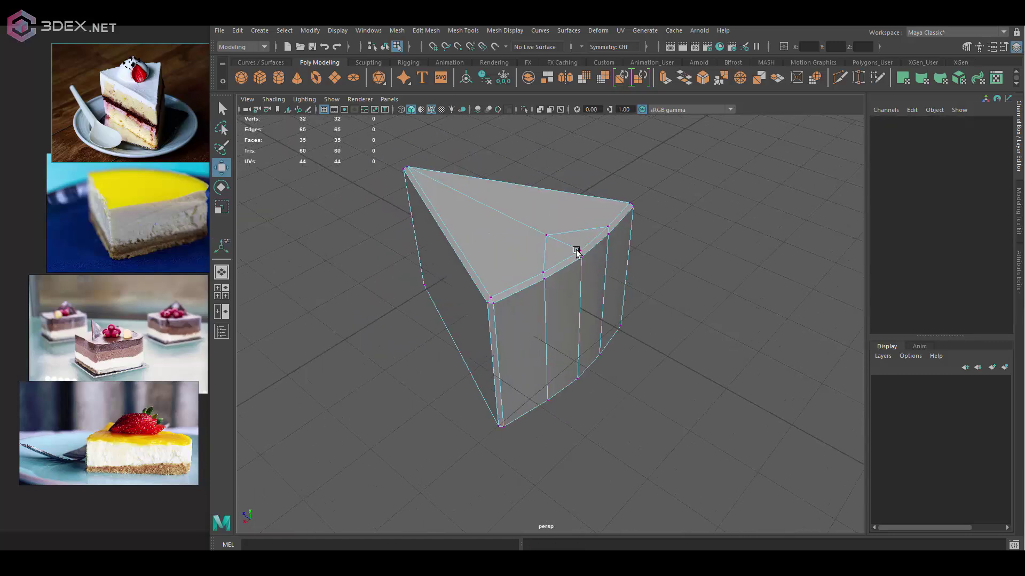
click(546, 235)
alt+drag(546, 235, 499, 298)
shift+right_drag(599, 195, 595, 256)
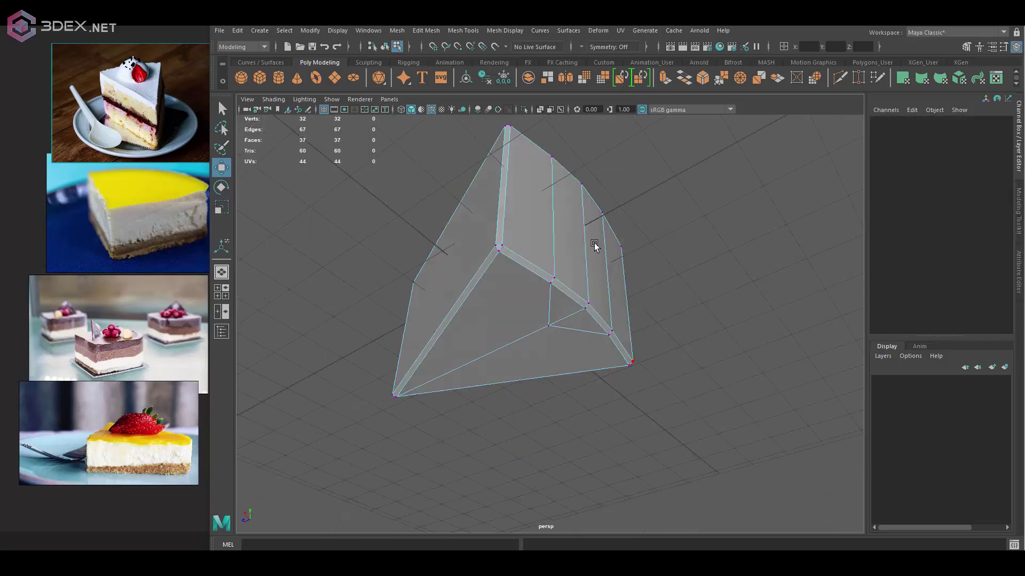
alt+drag(595, 257, 511, 217)
key(F8)
mouse_move(633, 251)
alt+mouse_down()
mouse_move(594, 318)
mouse_move(558, 272)
mouse_move(591, 247)
mouse_move(583, 256)
alt+mouse_up()
Multi-Cut two horizontal edge loops around the wedge's sides
click(564, 237)
shift+right_drag(584, 256, 515, 247)
click(419, 215)
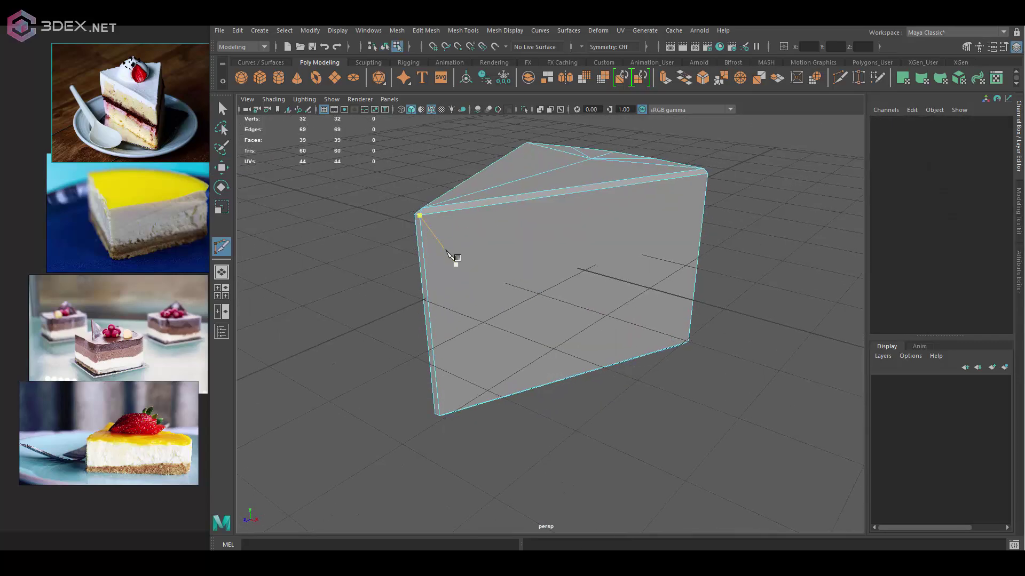
ctrl+click(430, 230)
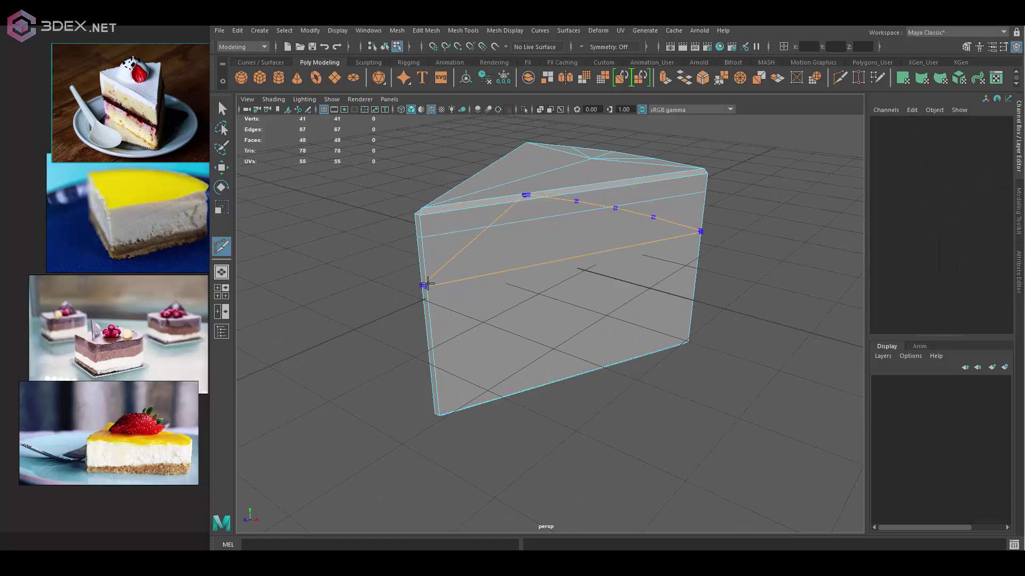
ctrl+click(427, 283)
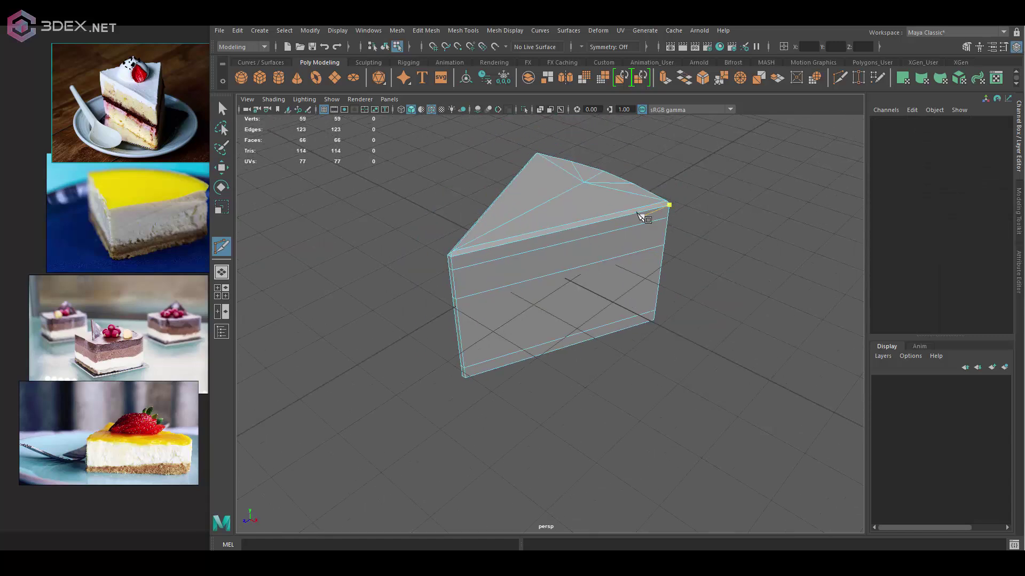
key(q)
Move the left-edge vertices to adjust the layer lines
click(425, 258)
key(w)
mouse_move(406, 265)
alt+mouse_down()
mouse_move(732, 244)
mouse_move(705, 245)
mouse_move(690, 272)
mouse_move(613, 258)
mouse_move(674, 235)
alt+mouse_up()
click(704, 216)
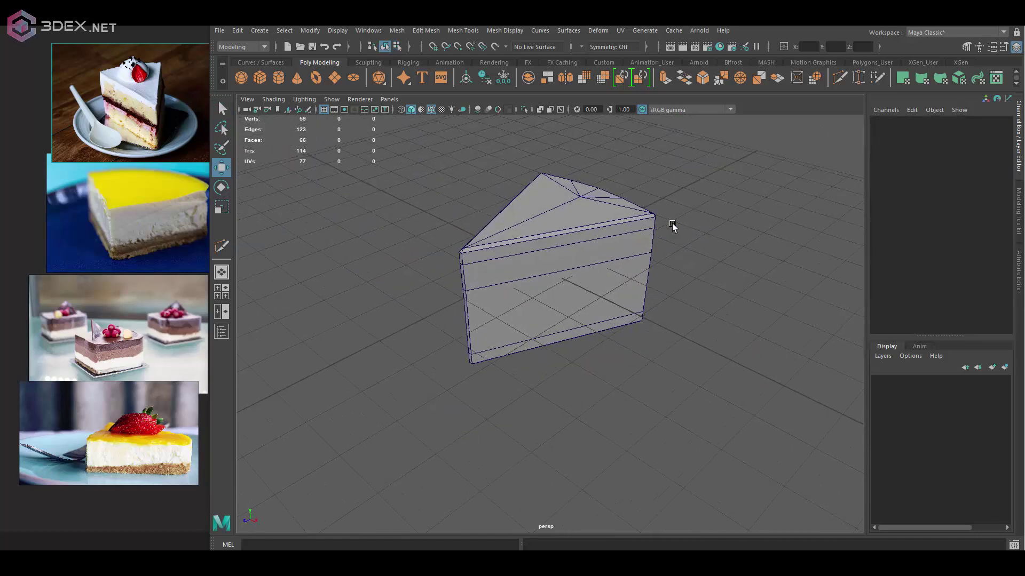
right_drag(675, 235, 661, 194)
Place the sphere and lower its subdivisions to 12 axis and 8 height
click(567, 300)
click(539, 251)
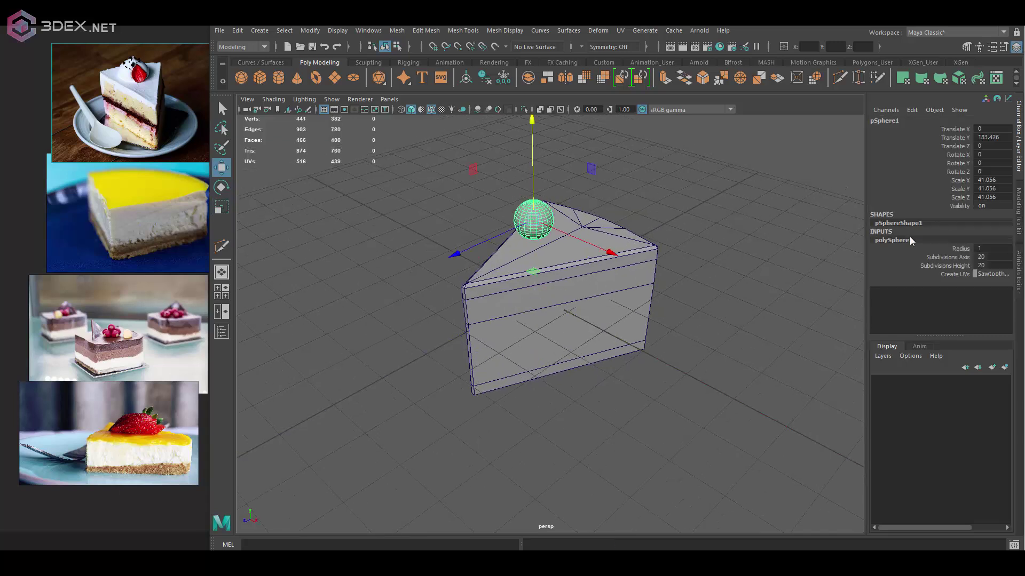
ctrl+drag(989, 261, 979, 261)
text(12)
scroll(742, 265, up, 3)
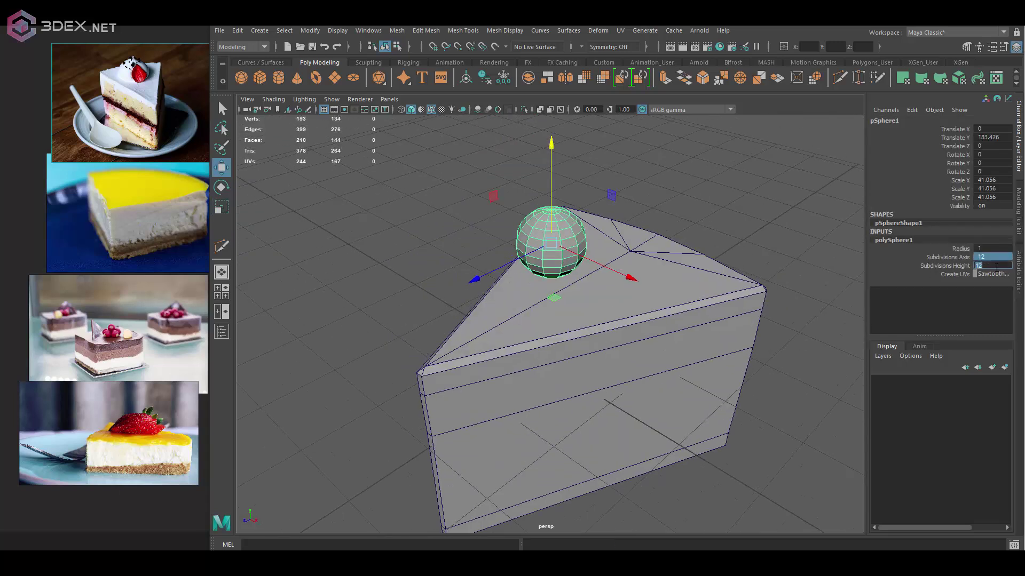
text(8)
key(Return)
Move the sphere back along the cake top and frame it
alt+drag(694, 320, 640, 299)
drag(566, 254, 580, 250)
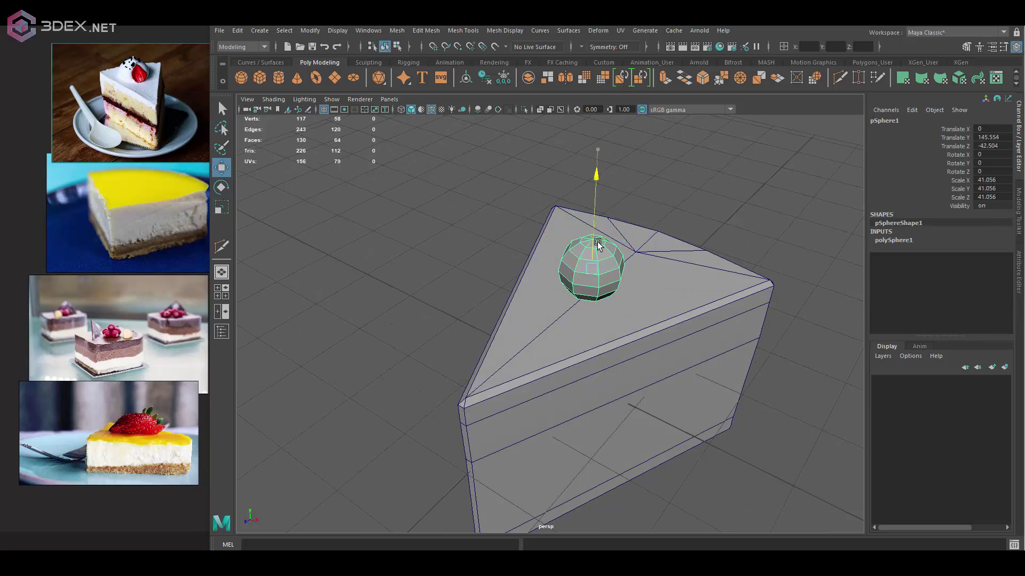
key(f)
right_drag(606, 229, 539, 260)
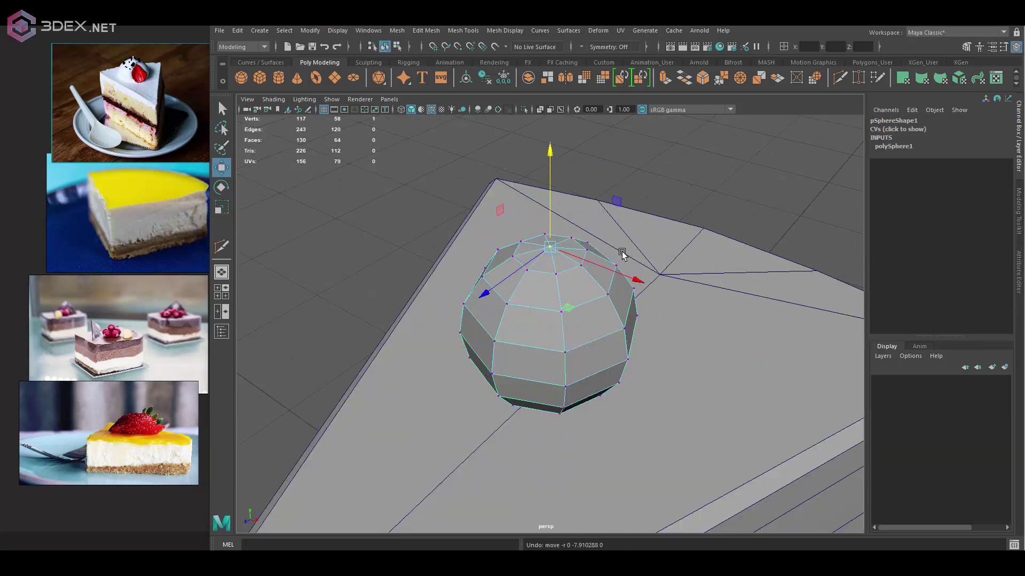
scroll(608, 251, down, 5)
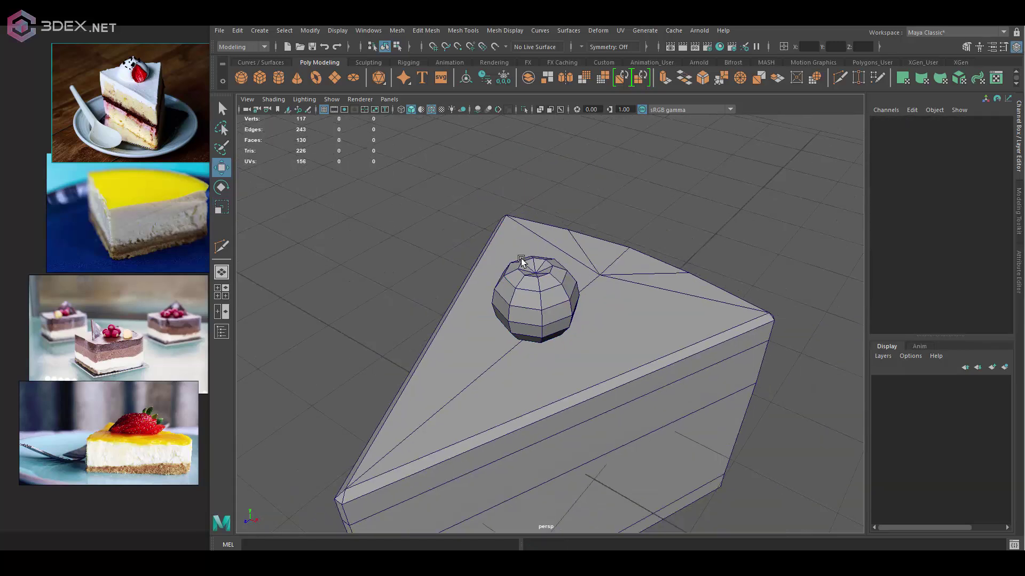
click(560, 233)
Check the berry's placement on the wedge, then select the cake slice
scroll(560, 233, down, 3)
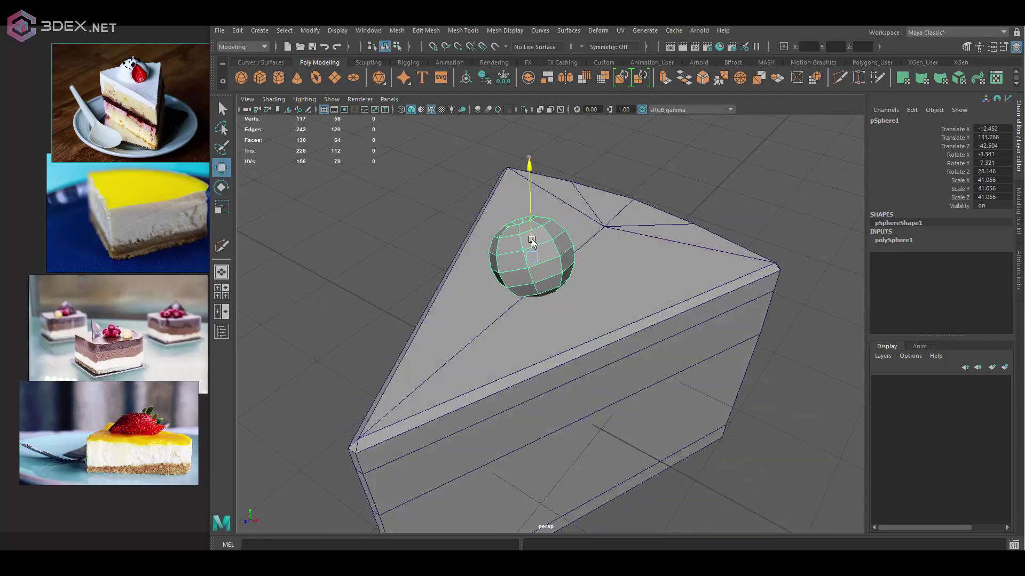
click(564, 275)
click(663, 286)
scroll(635, 290, down, 2)
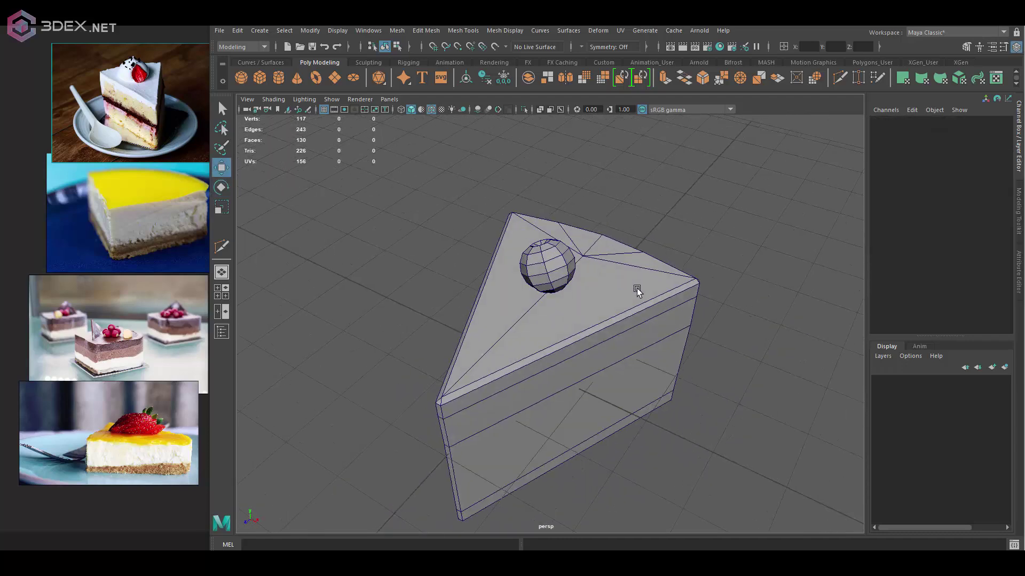
scroll(497, 235, down, 3)
scroll(497, 235, up, 3)
click(607, 267)
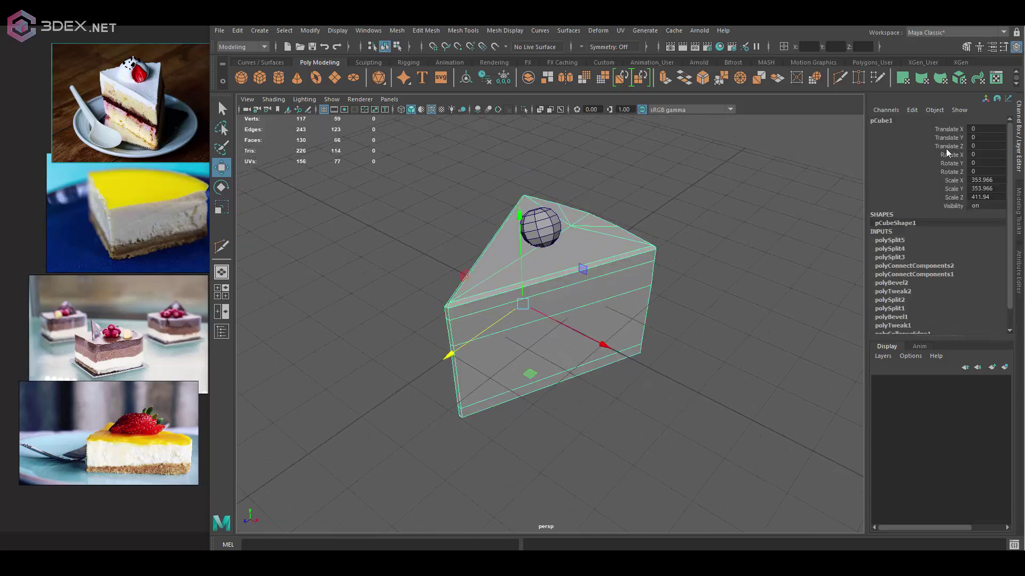
Project the cake's UVs and cut seams along its top and bottom edge loops
click(994, 79)
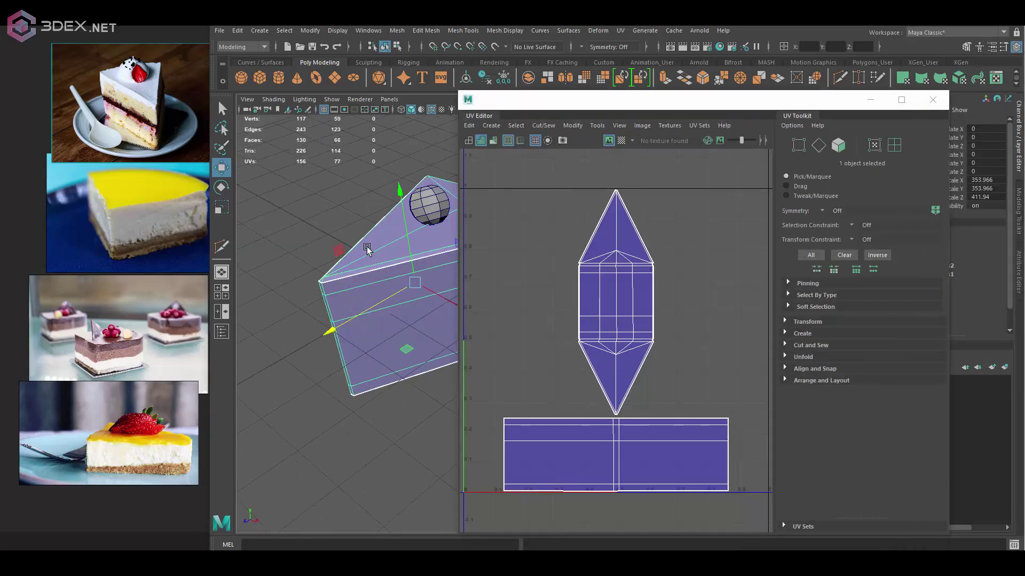
click(808, 78)
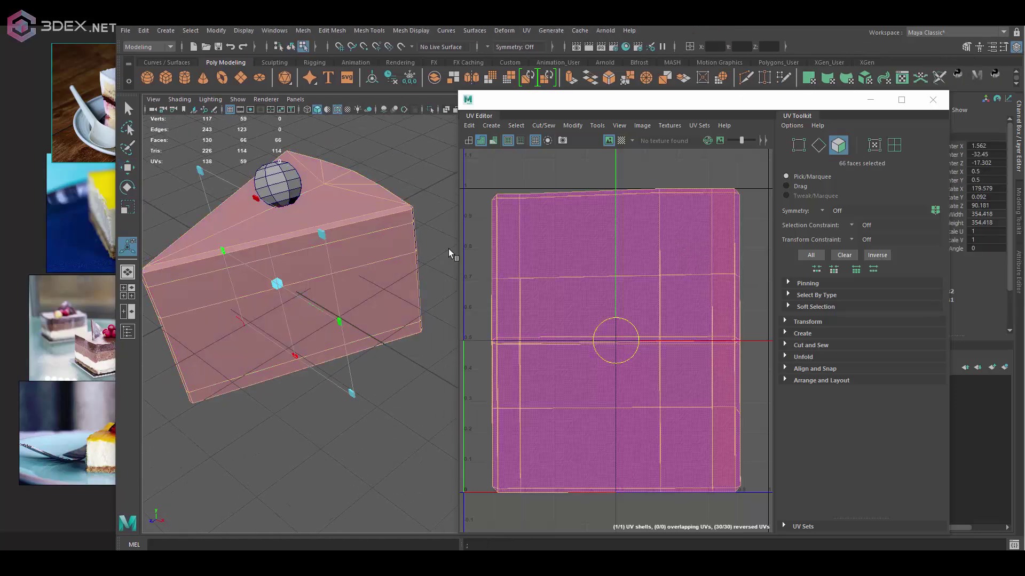
right_drag(274, 251, 274, 229)
click(341, 184)
alt+middle_drag(330, 283, 323, 251)
shift+double_click(320, 357)
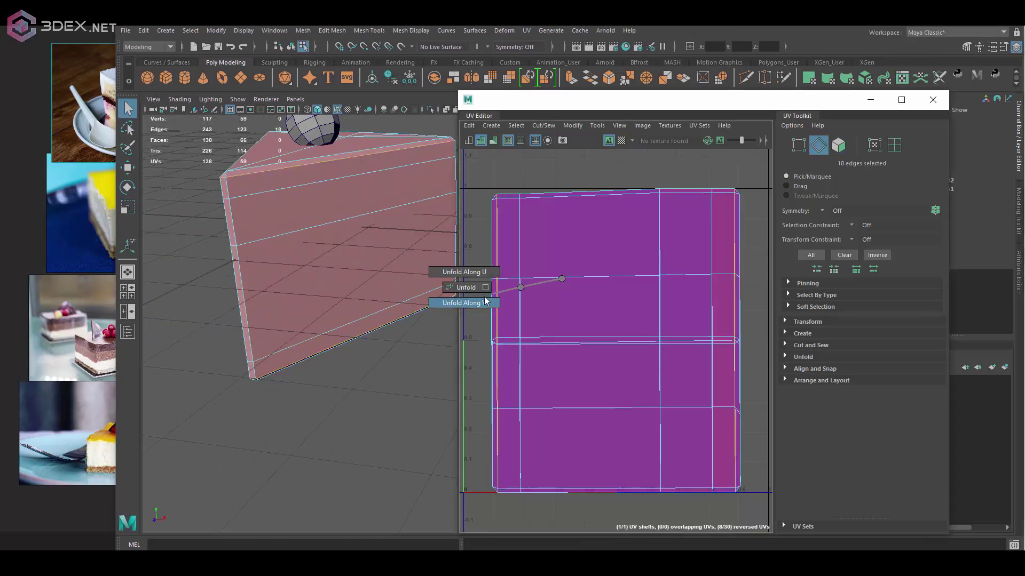
click(558, 289)
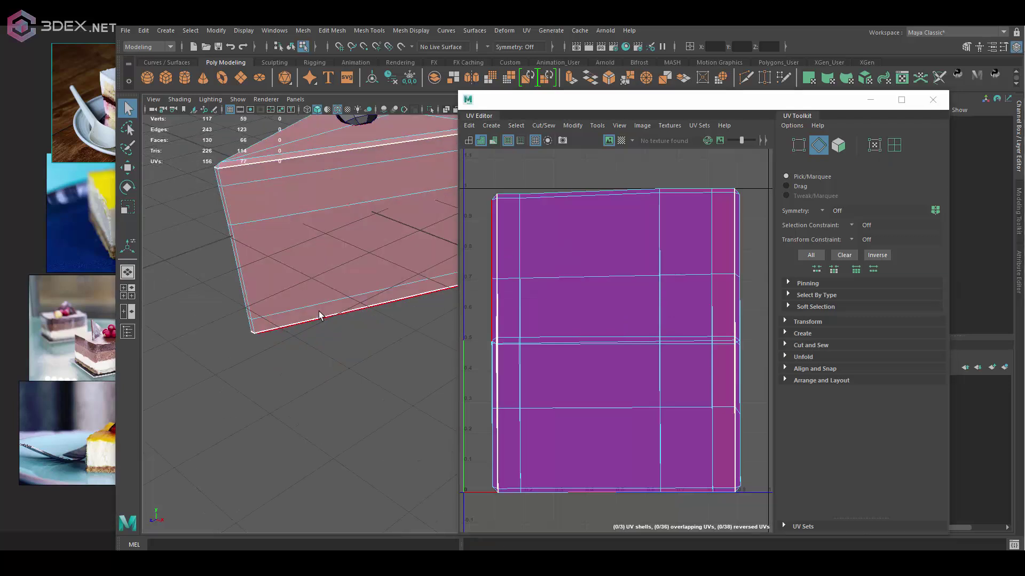
Add a vertical seam, then unfold, orient and lay out the cake's UV shells
alt+drag(341, 277, 424, 252)
click(401, 211)
alt+drag(422, 290, 570, 235)
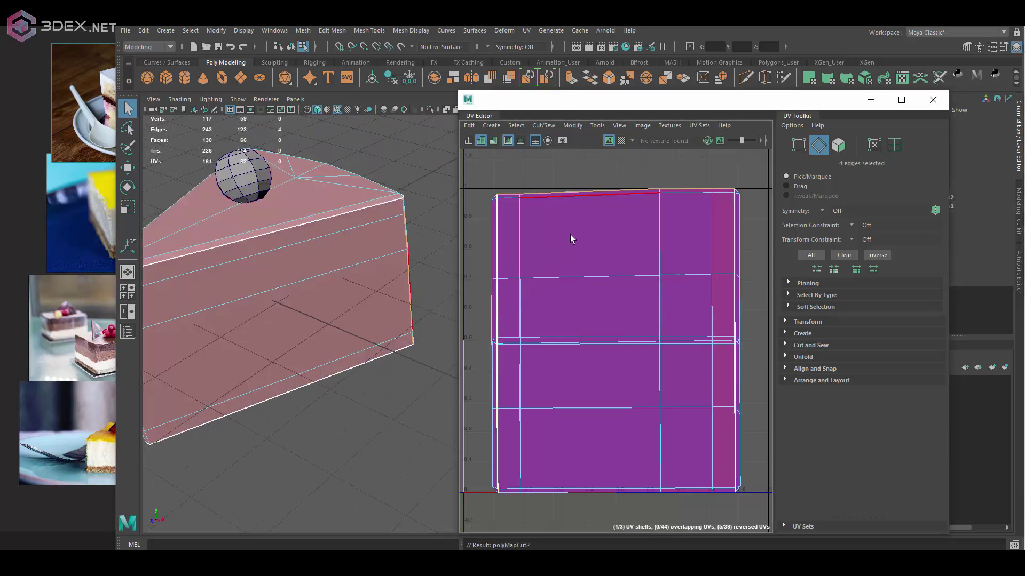
scroll(570, 235, down, 3)
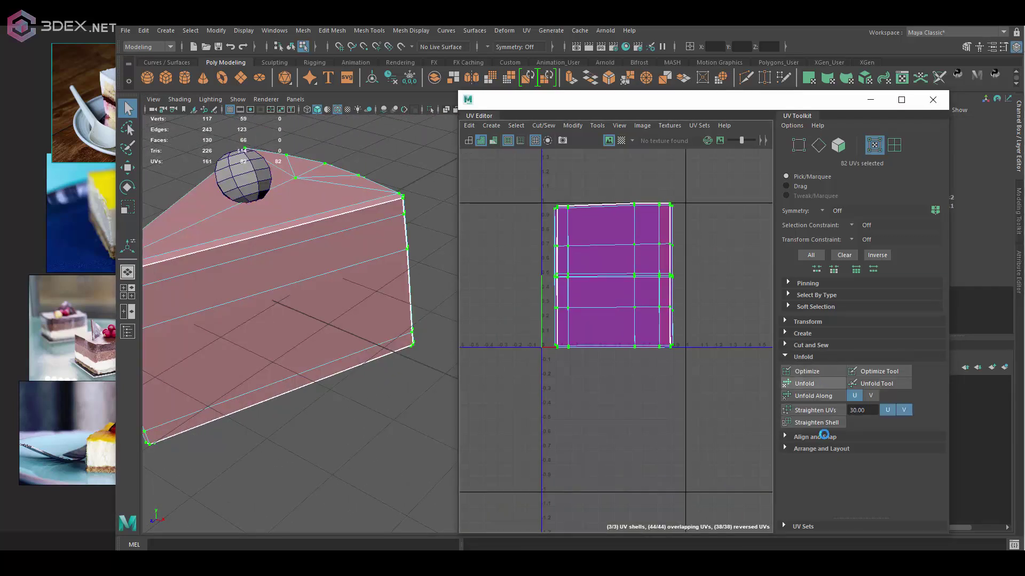
click(822, 448)
click(812, 505)
scroll(854, 405, down, 3)
click(804, 496)
click(666, 310)
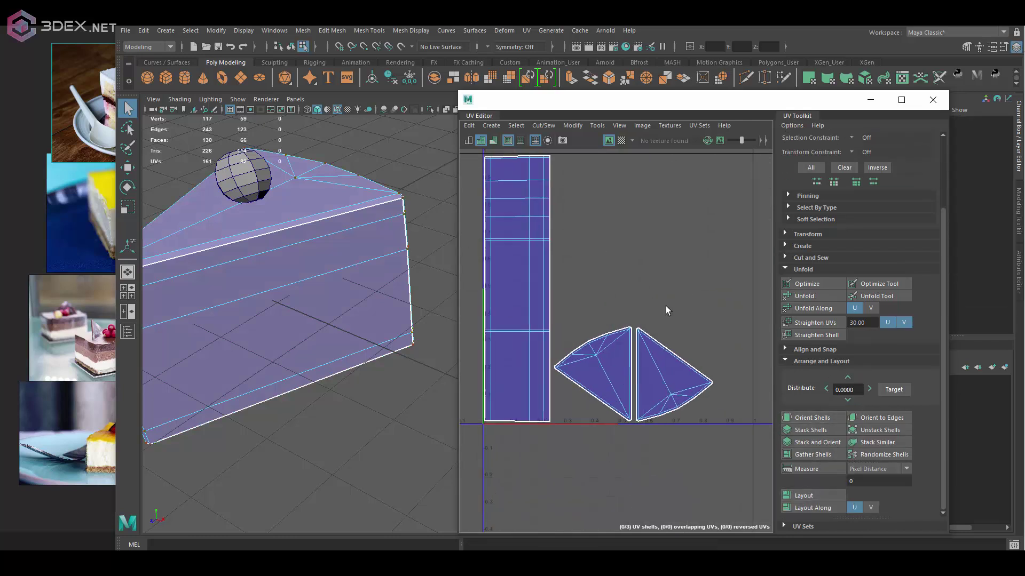
Cut another side edge and lay out the wedge as four UV shells
alt+middle_drag(666, 310, 721, 326)
alt+drag(361, 229, 327, 247)
click(304, 344)
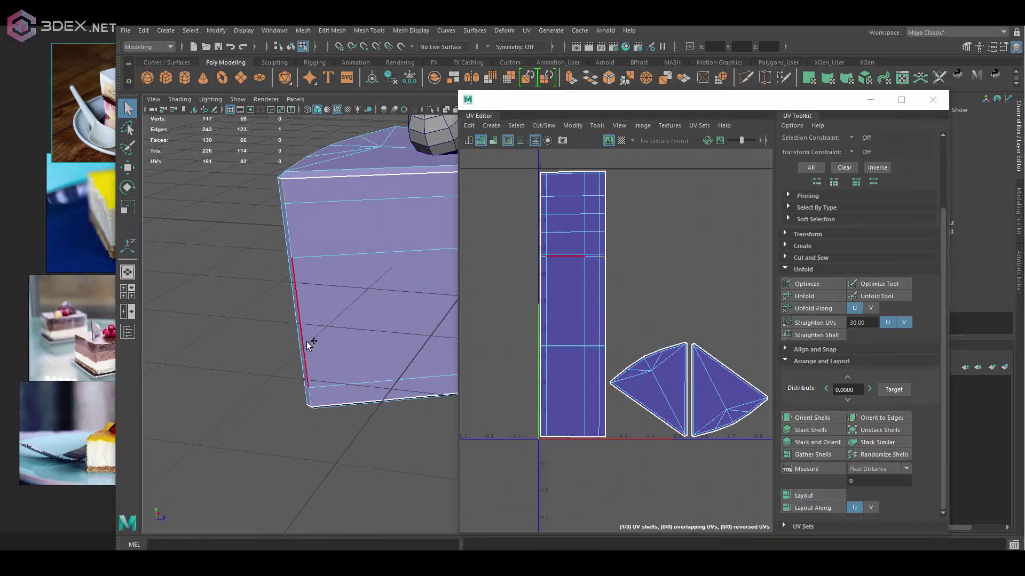
shift+right_drag(572, 230, 606, 201)
click(804, 496)
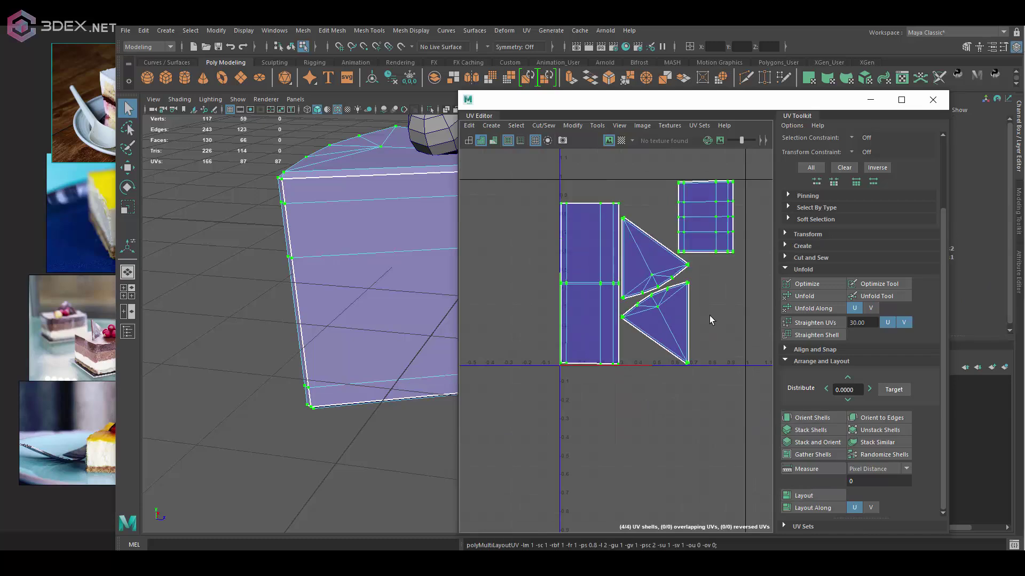
Apply Planar Mapping to the berry sphere
mouse_move(405, 278)
alt+mouse_down()
mouse_move(327, 274)
mouse_move(361, 219)
mouse_move(406, 230)
alt+mouse_up()
click(297, 201)
click(809, 77)
Cut the berry's UVs along an edge loop and select both objects
key(q)
double_click(629, 222)
scroll(630, 222, down, 3)
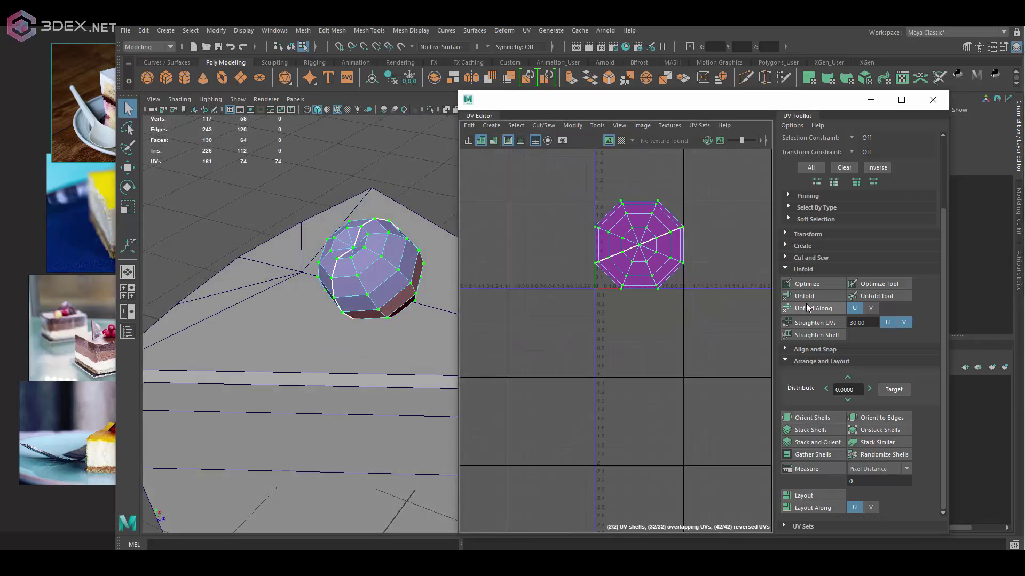
scroll(432, 319, down, 5)
shift+click(432, 319)
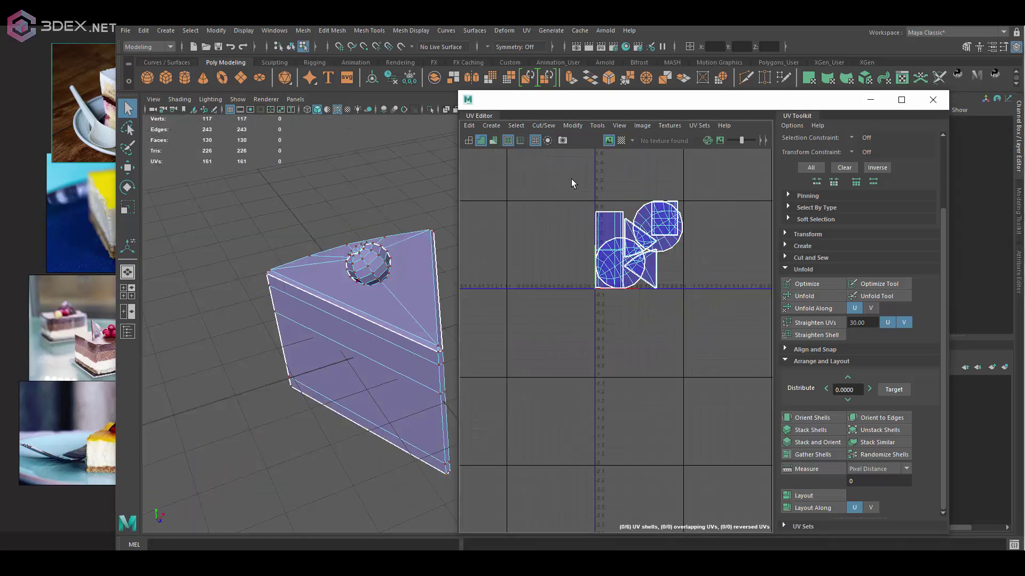
Rotate the wedge's triangle UV shells upright in the UV Editor
key(f)
click(663, 349)
mouse_move(373, 299)
alt+mouse_down()
mouse_move(355, 293)
mouse_move(332, 320)
mouse_move(321, 297)
alt+mouse_up()
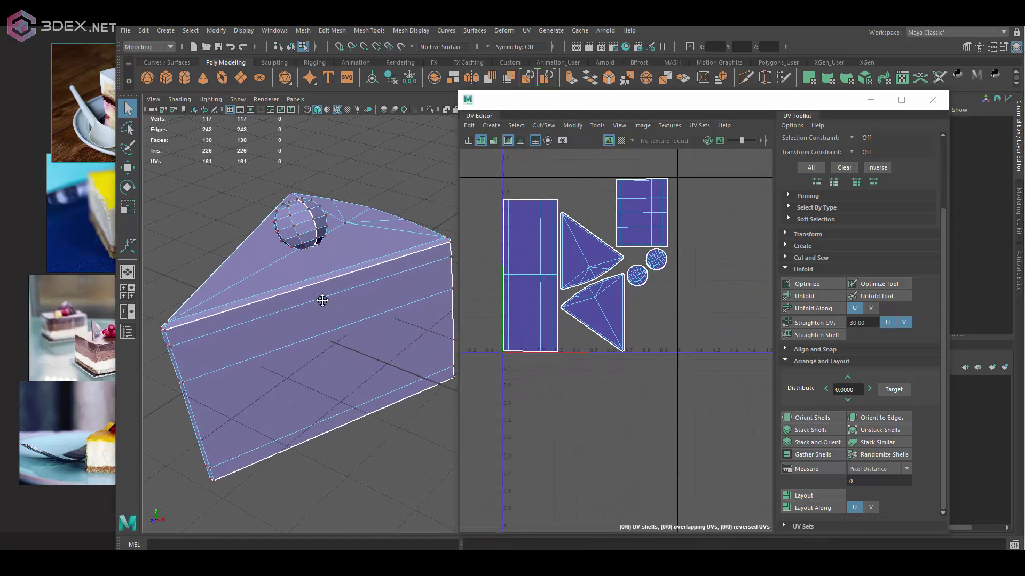
scroll(598, 270, up, 1)
scroll(597, 270, up, 2)
double_click(559, 288)
key(w)
scroll(599, 290, down, 2)
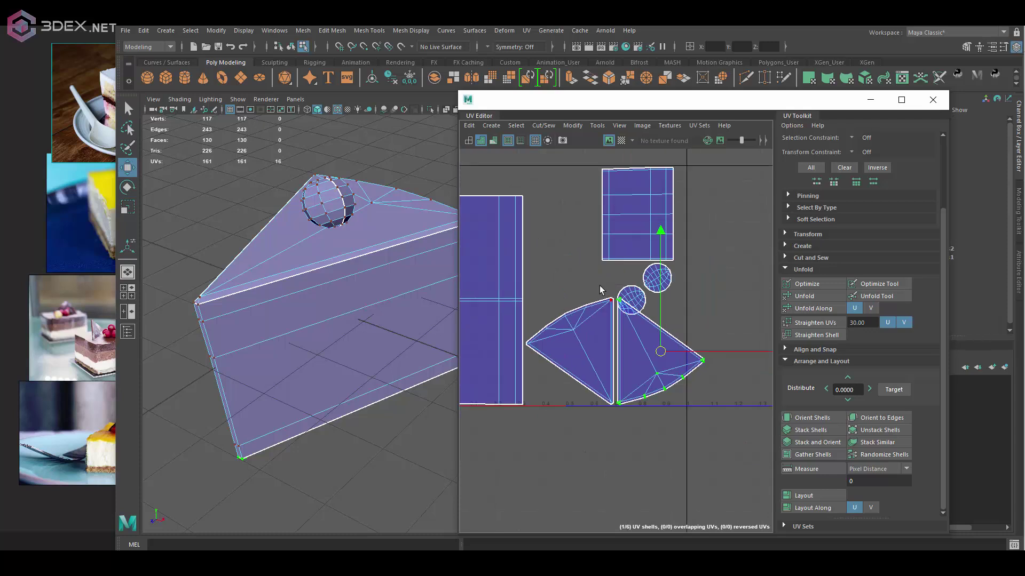
drag(680, 233, 641, 374)
Select and frame all UV shells, then return to object mode
double_click(571, 352)
scroll(603, 299, down, 2)
key(ctrl+a)
key(w)
key(f)
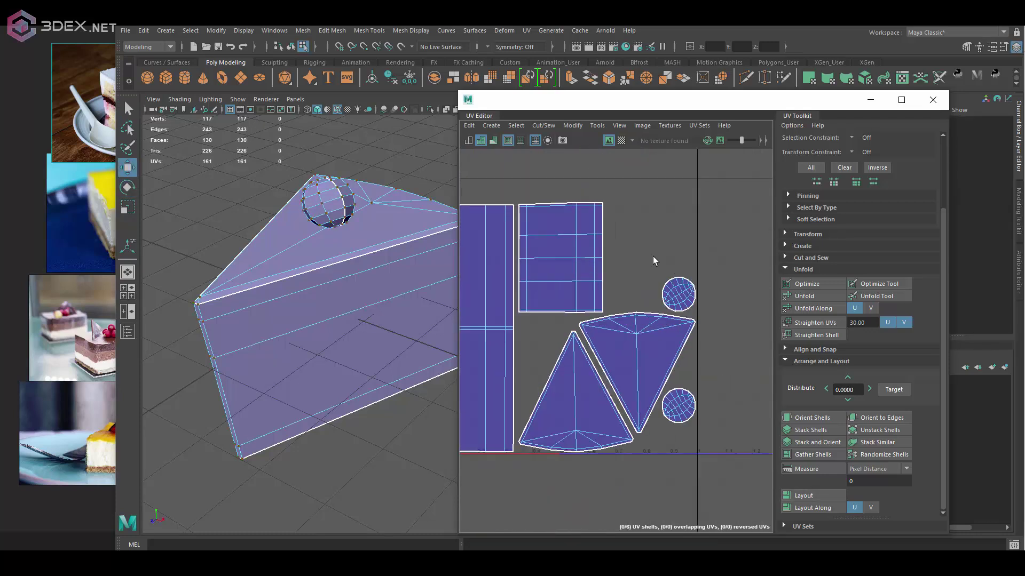
double_click(711, 286)
click(342, 214)
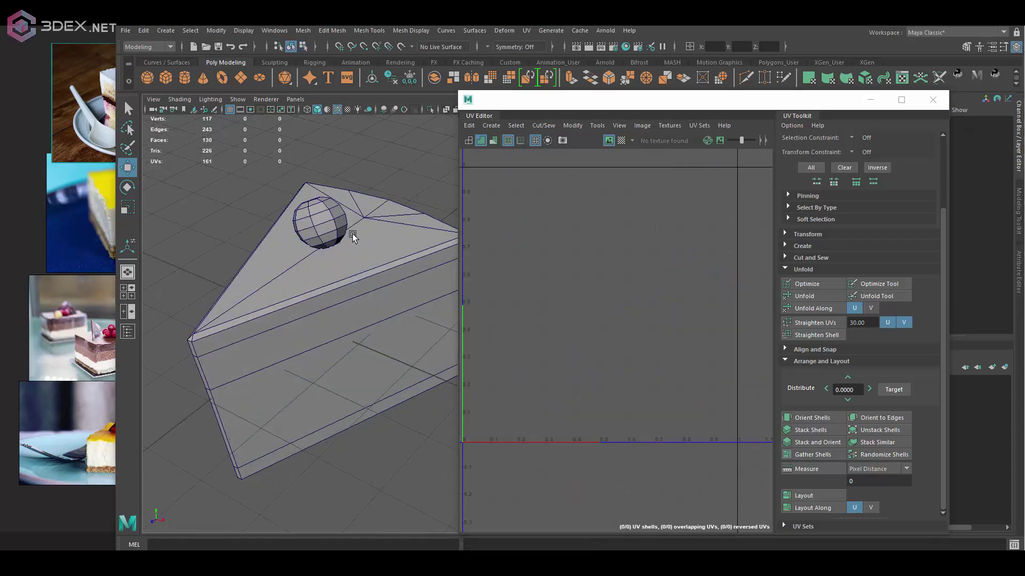
alt+drag(355, 229, 395, 229)
Close the UV Editor and freeze transformations on the cake and sphere
scroll(396, 229, down, 2)
shift+click(384, 346)
click(943, 107)
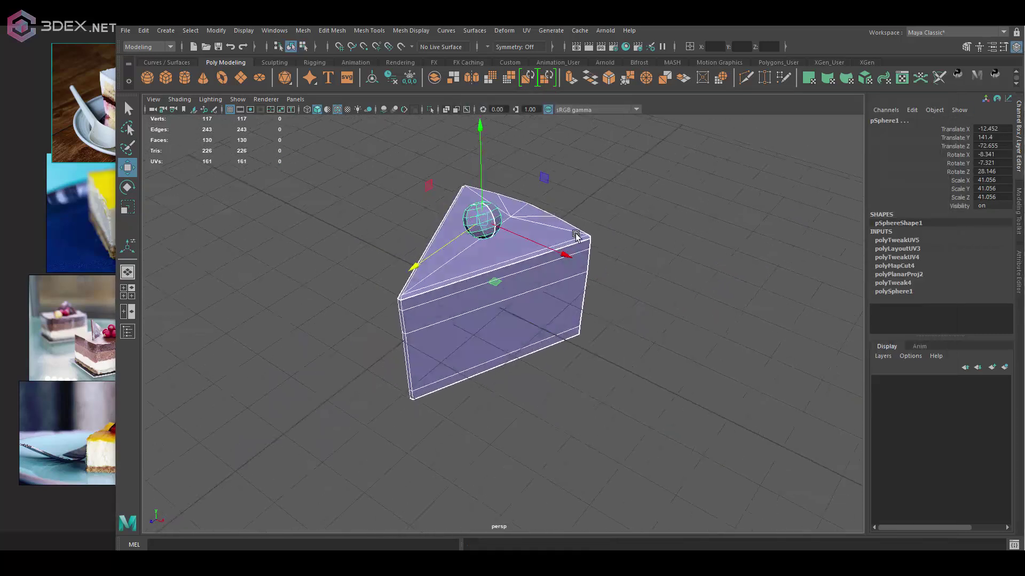
key(space)
click(495, 189)
click(553, 245)
Soften all of the cake's edges
alt+drag(552, 245, 427, 213)
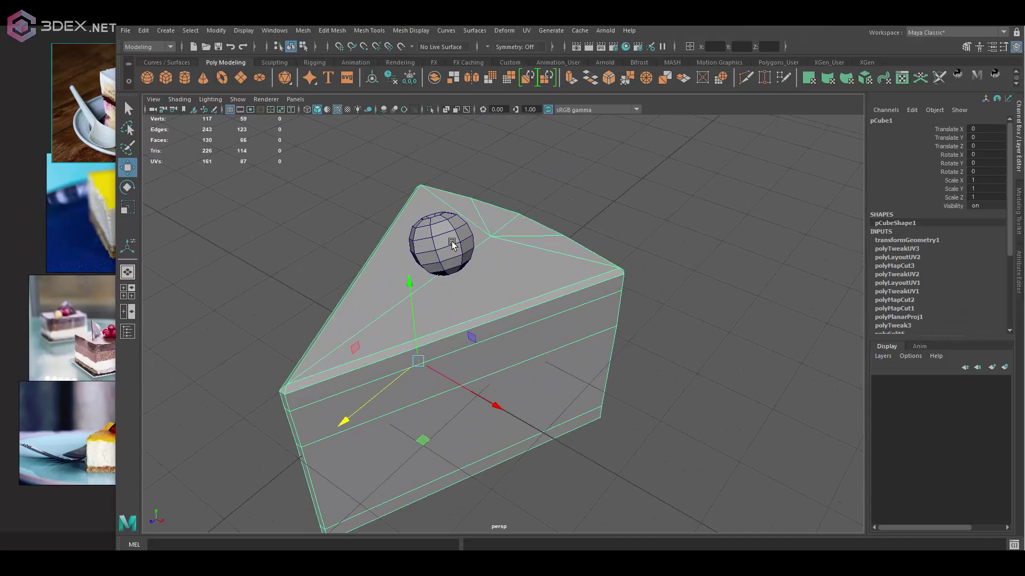
shift+right_drag(487, 243, 507, 230)
drag(286, 194, 571, 426)
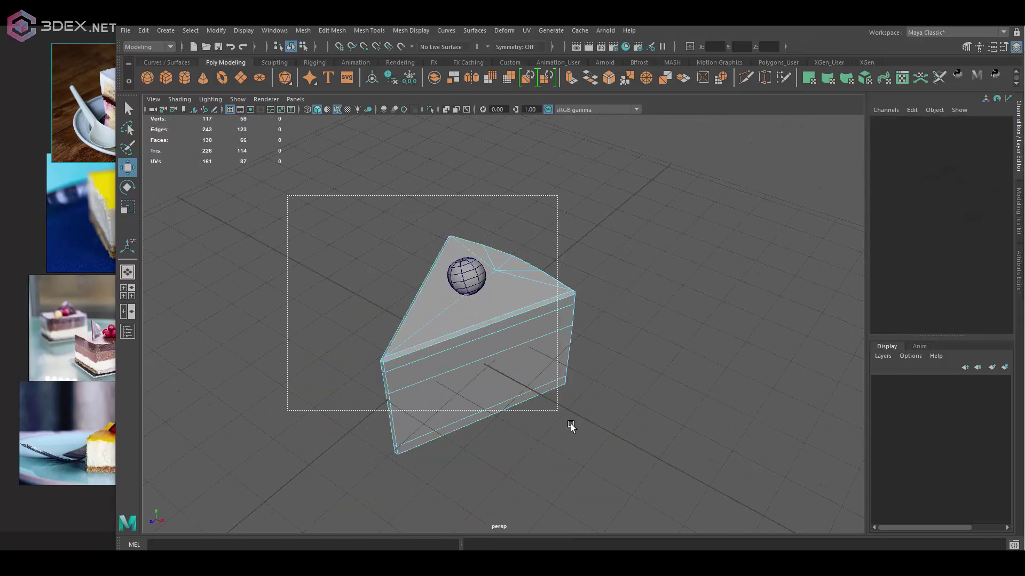
shift+right_drag(530, 290, 651, 277)
Duplicate the berry twice, moving and rotating the copies onto the cake top
click(461, 265)
scroll(460, 266, up, 2)
key(ctrl+d)
mouse_move(438, 278)
mouse_down()
mouse_move(463, 260)
mouse_move(529, 250)
mouse_move(512, 274)
mouse_move(534, 291)
mouse_up()
key(e)
key(ctrl+d)
key(w)
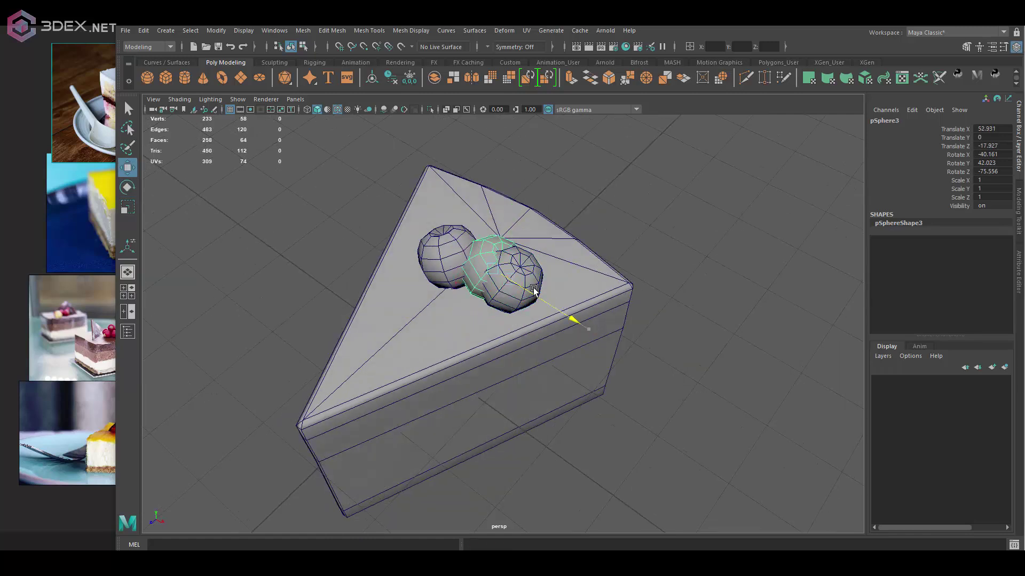
key(e)
Group the cake slice and all three berries as group1
click(595, 272)
scroll(595, 272, down, 5)
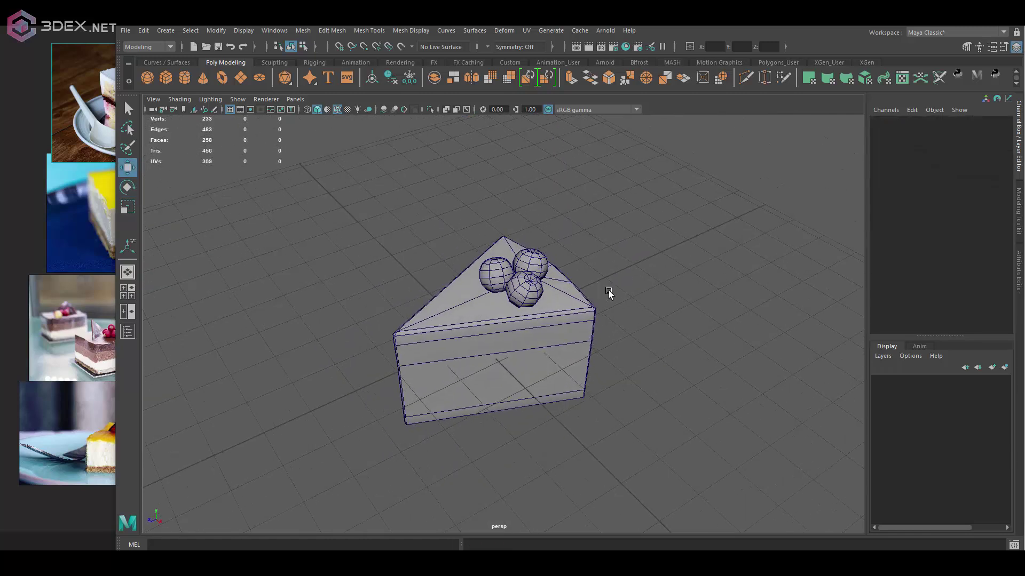
key(shift+o)
drag(568, 227, 662, 427)
key(ctrl+g)
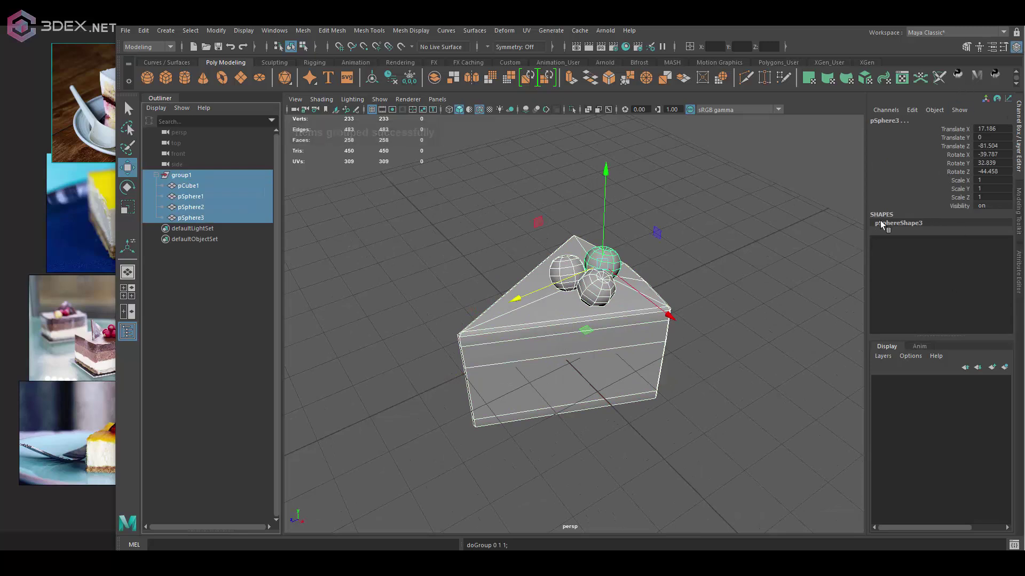
Name the cake group cakeslice_01_low with the naming helper and freeze its transformations
click(1014, 304)
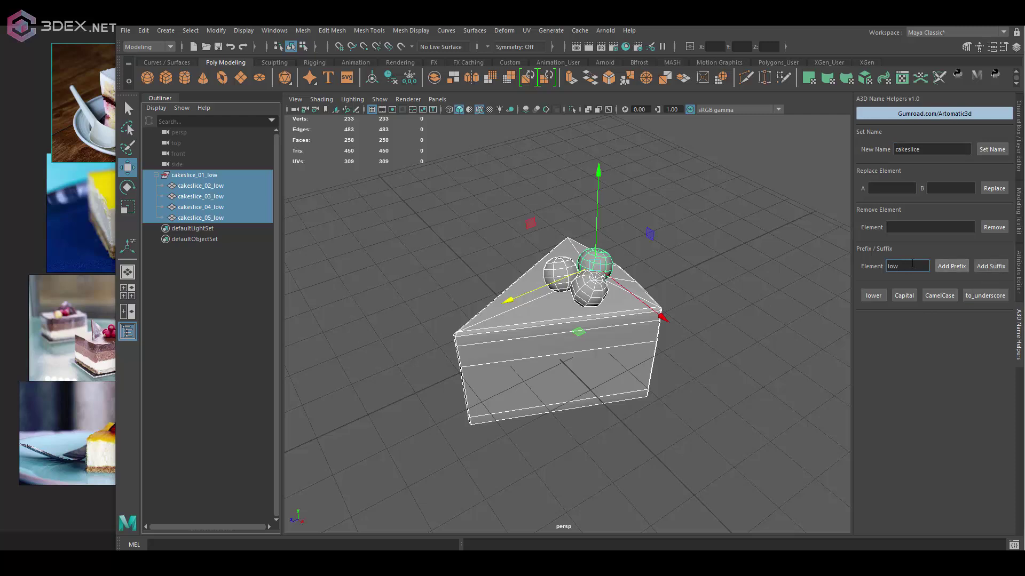
click(706, 270)
drag(402, 206, 694, 507)
shift+right_drag(560, 320, 571, 241)
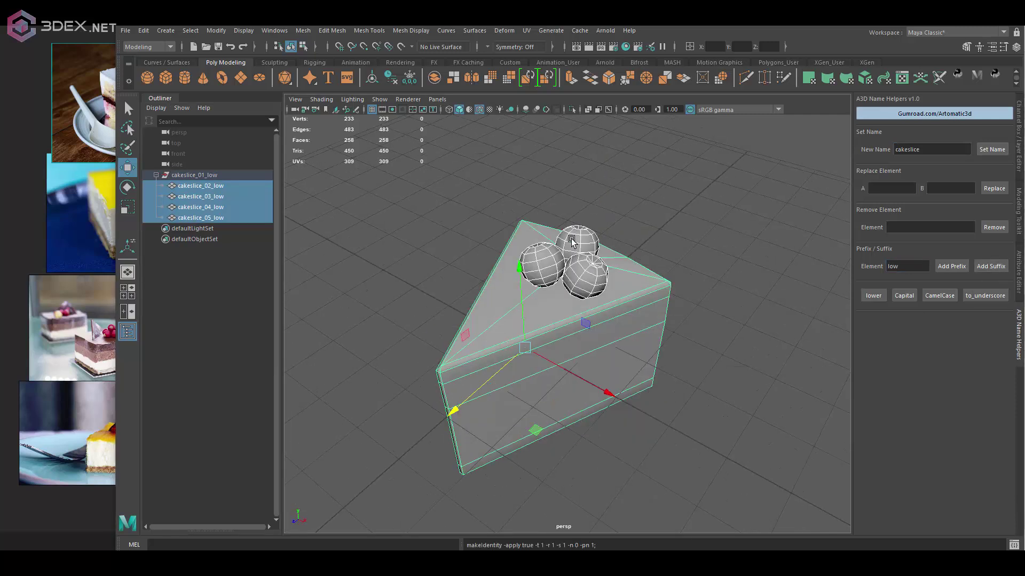
drag(473, 196, 686, 227)
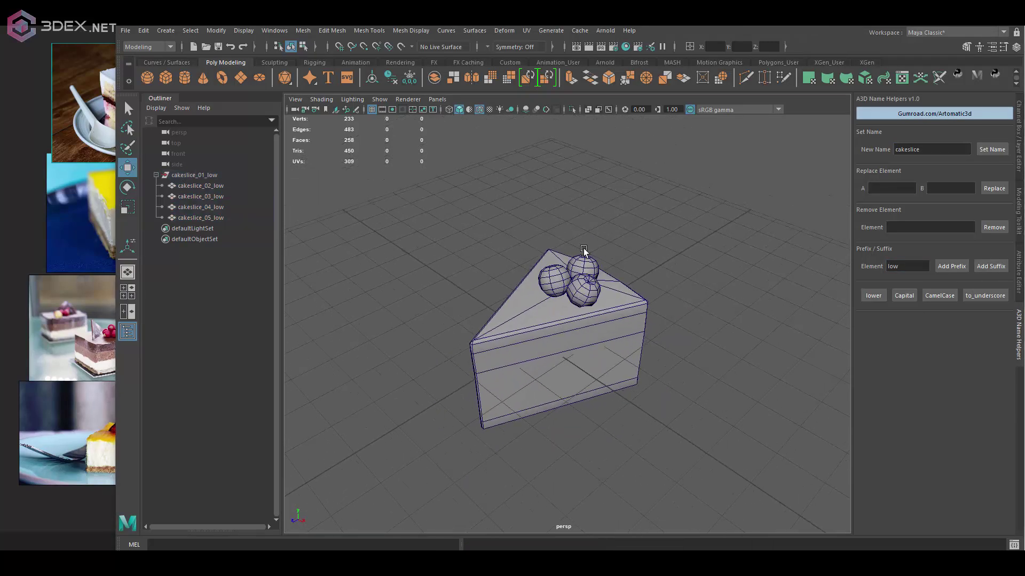
alt+drag(583, 251, 343, 224)
Export the cakeslice_01_low group, overwriting the existing cakeslice_01_low.fbx
click(194, 175)
key(space)
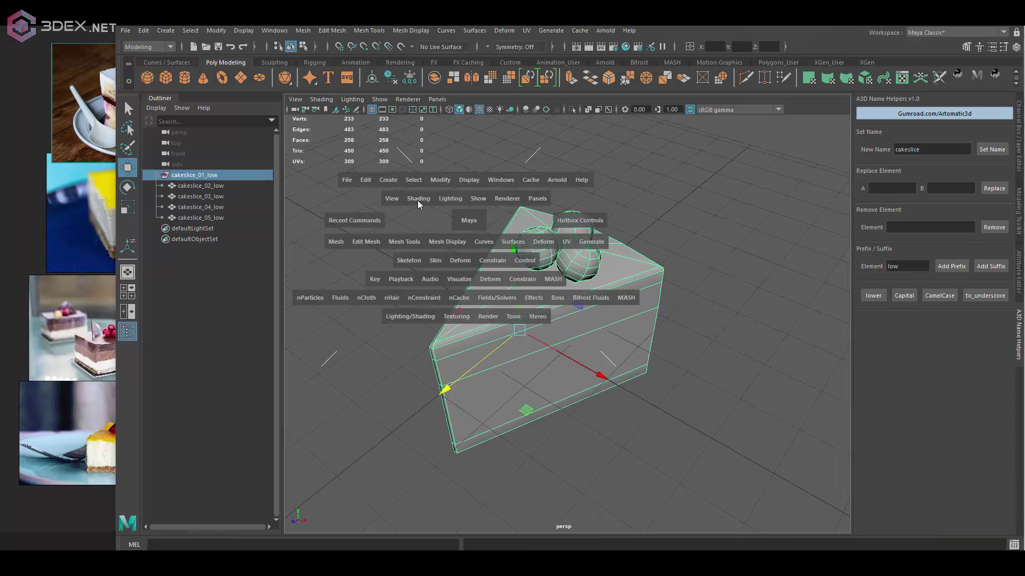
click(346, 180)
click(389, 320)
click(333, 163)
click(925, 453)
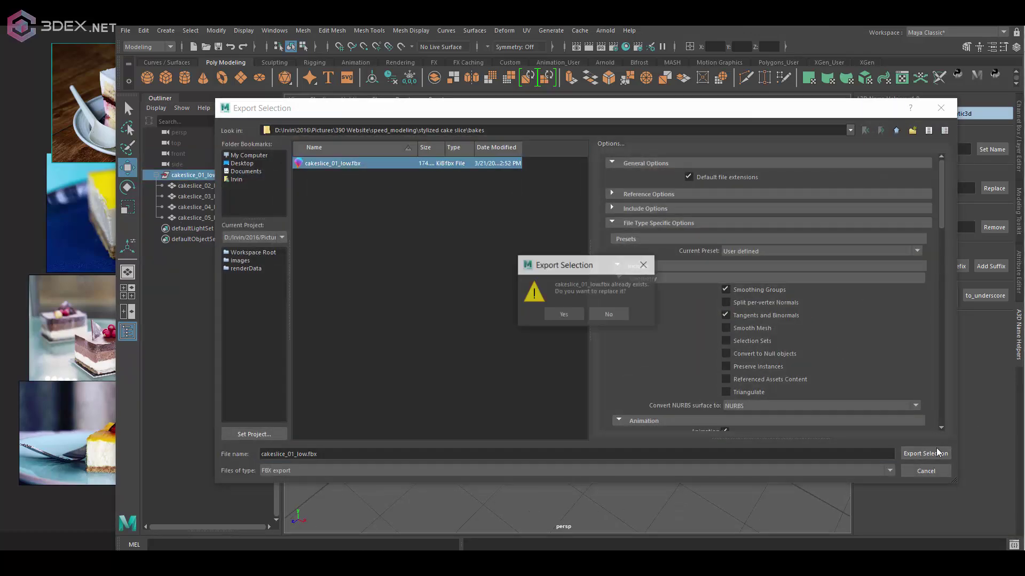
click(563, 314)
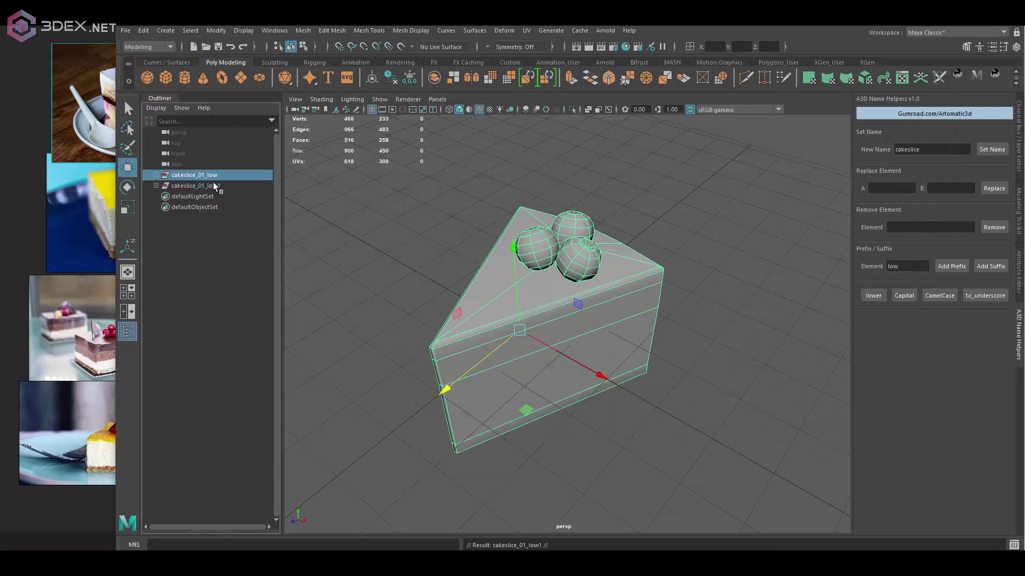
Hide the low version and rename the duplicate's names from low to high
key(ctrl+h)
click(215, 186)
text(low)
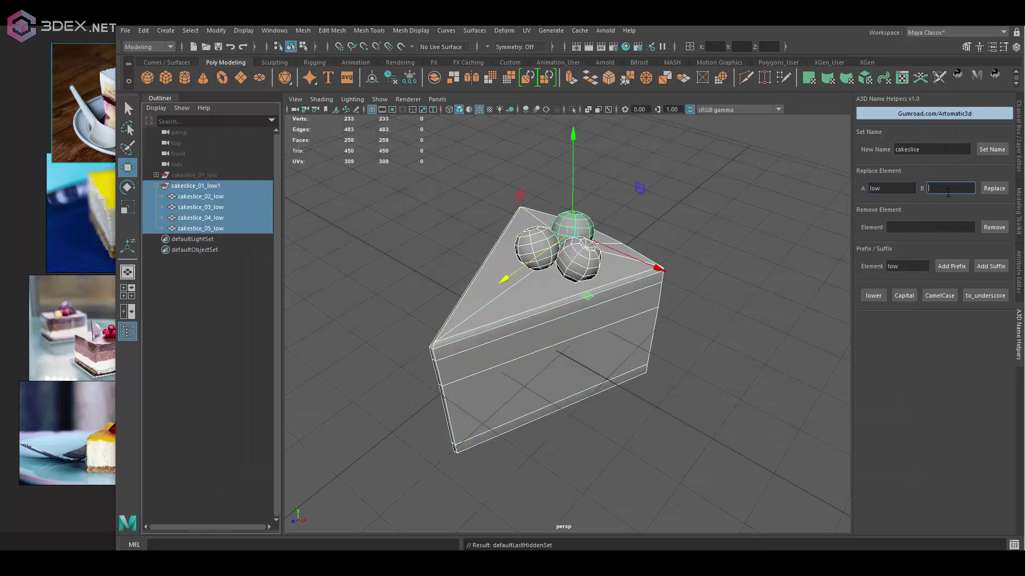
text(high)
click(993, 188)
click(579, 259)
shift+click(556, 245)
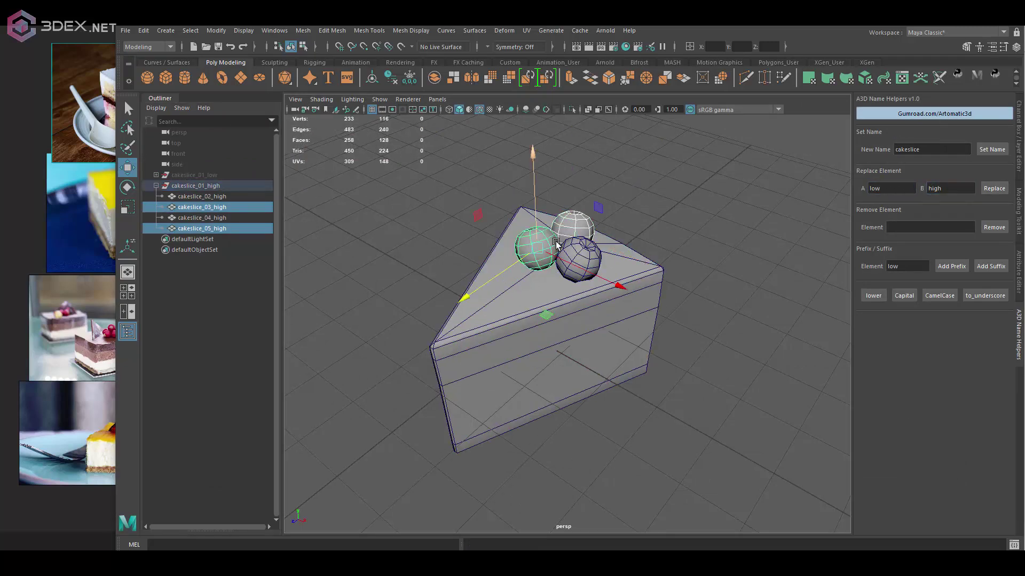
click(213, 185)
Export the cakeslice_01_high group as cakeslice_01_high.fbx, dismissing the export warnings
alt+drag(522, 299, 478, 158)
key(space)
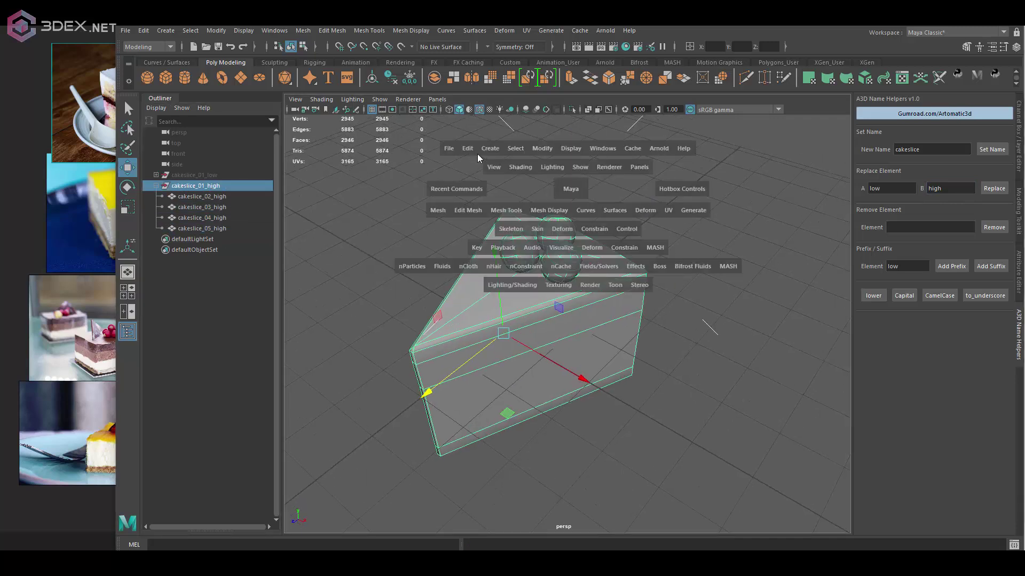
click(448, 149)
click(513, 277)
text(cakeslice_01_high)
key(Return)
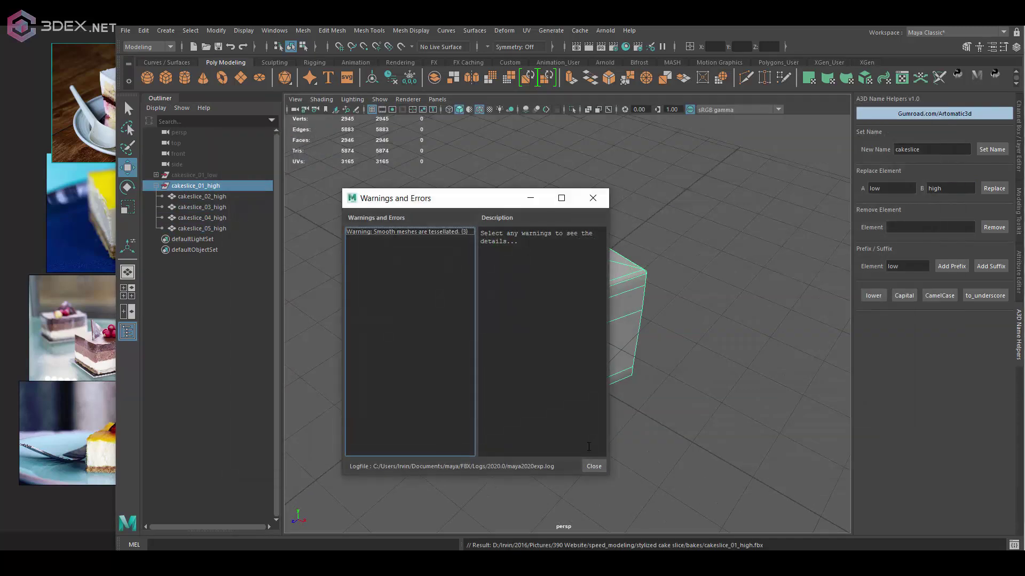
click(593, 466)
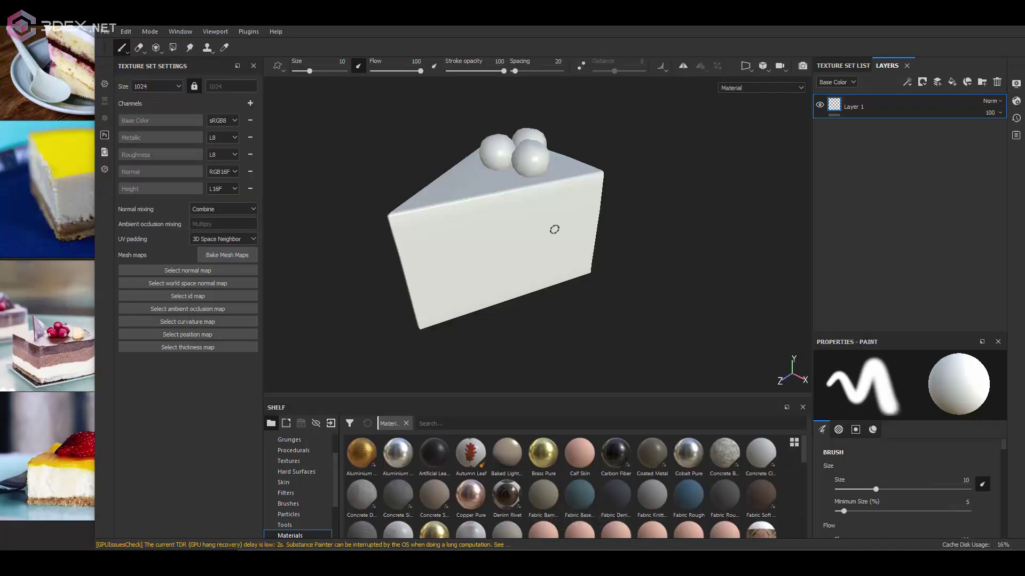
Set up mesh map baking at 1024 output size with the high-poly cake FBX
click(235, 256)
click(550, 140)
click(553, 190)
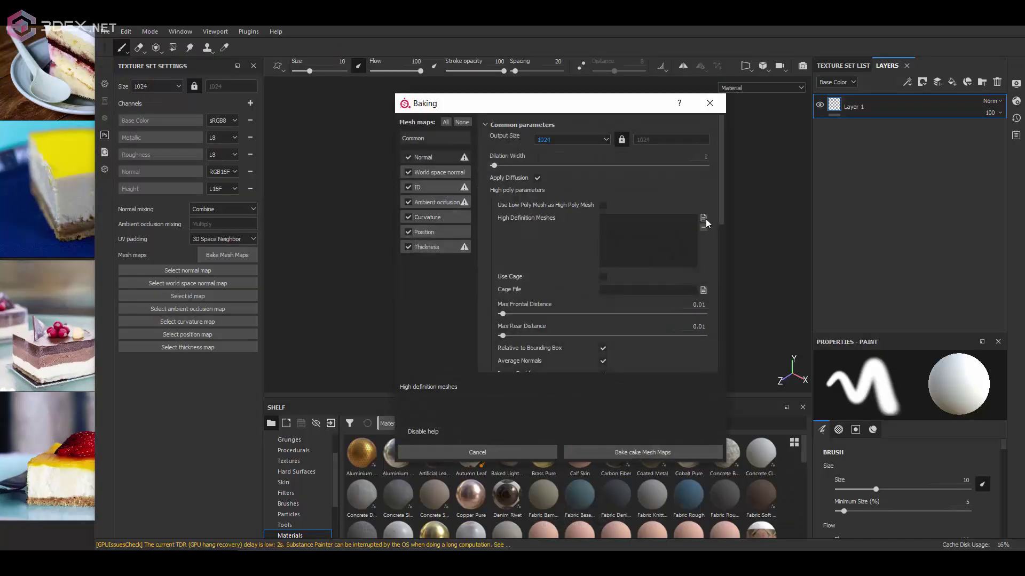
click(704, 218)
click(814, 494)
scroll(618, 244, down, 3)
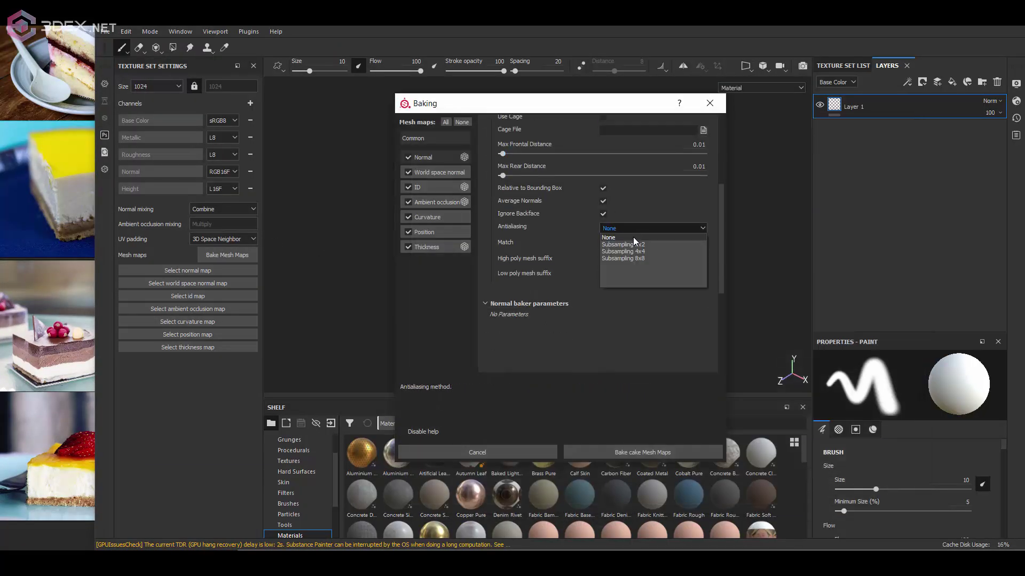
Set Thickness self occlusion to Only Same Mesh Name and bake the six maps
click(439, 205)
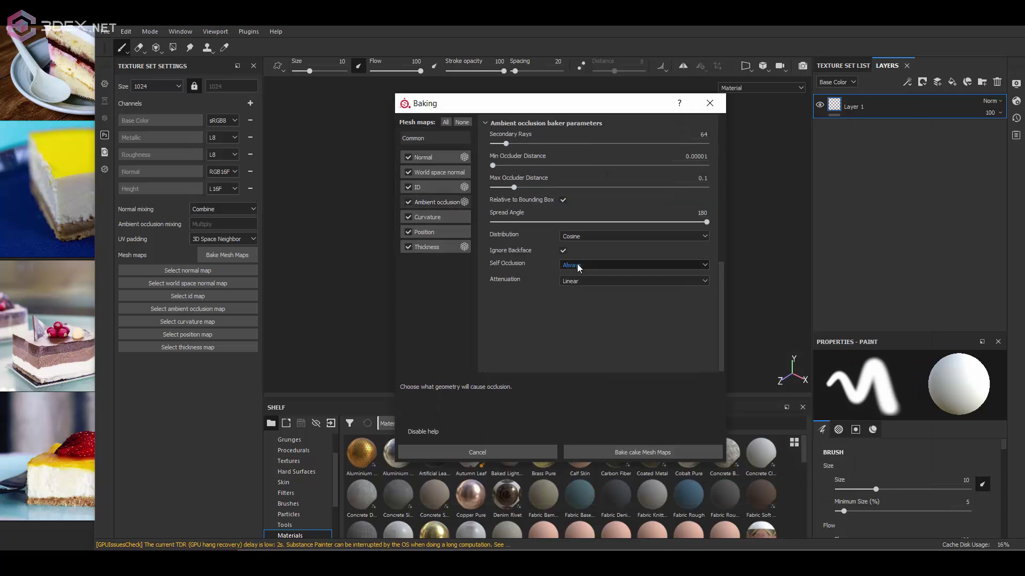
click(428, 218)
click(447, 252)
click(619, 250)
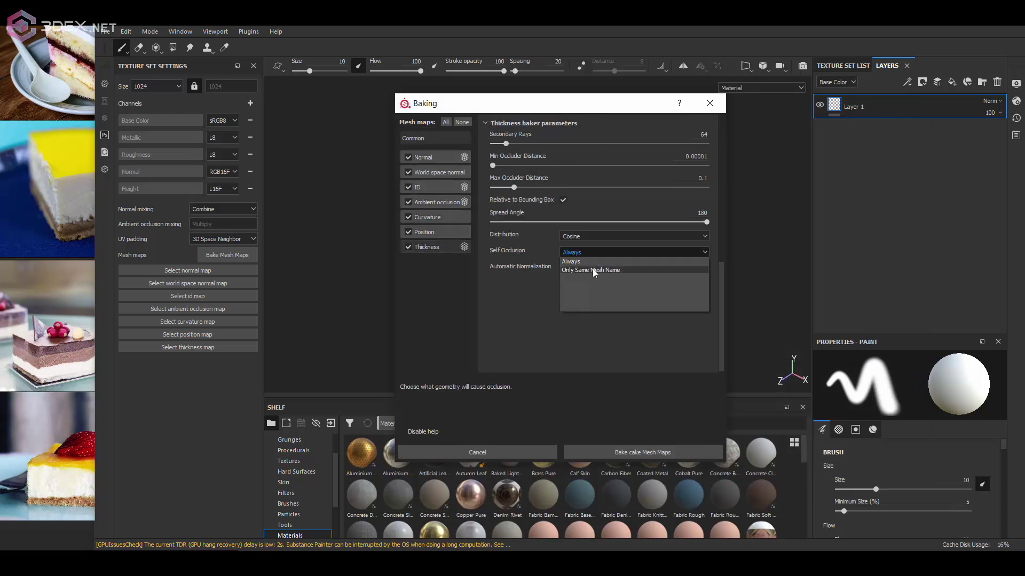
click(593, 270)
click(674, 449)
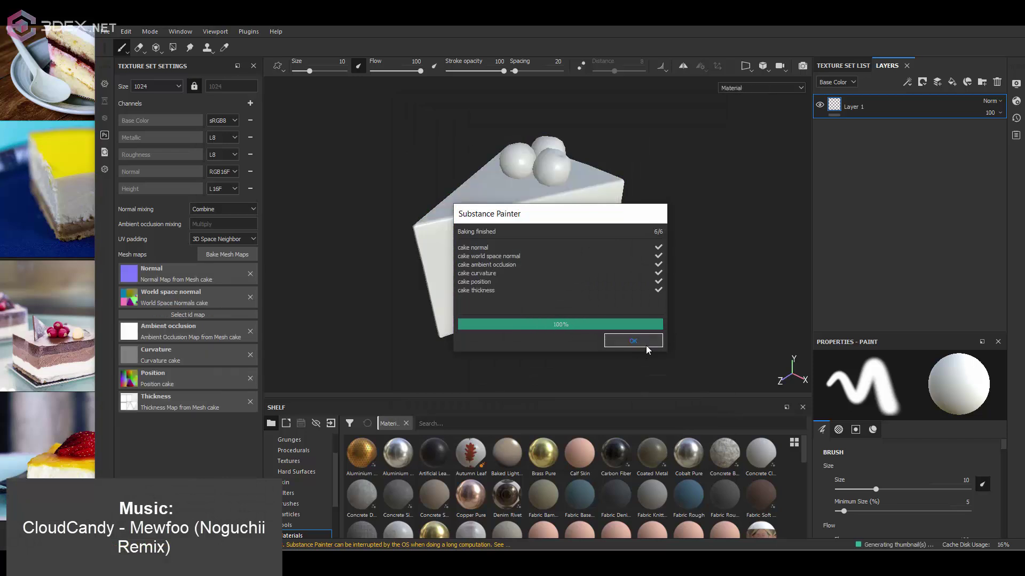
Apply the 3dEx_Stylized smart material to the cake and delete its three detail folders
click(303, 515)
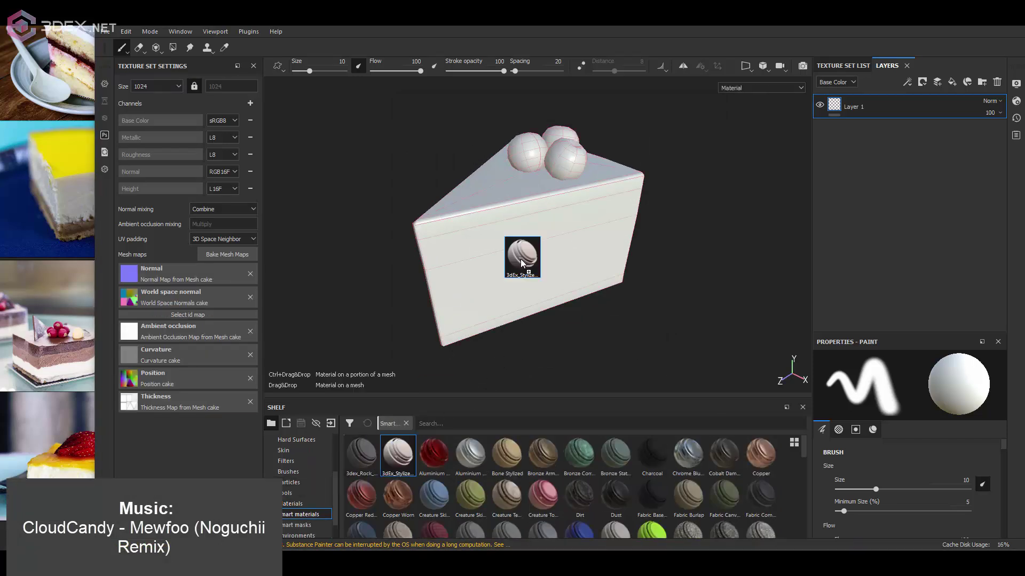
drag(534, 249, 533, 249)
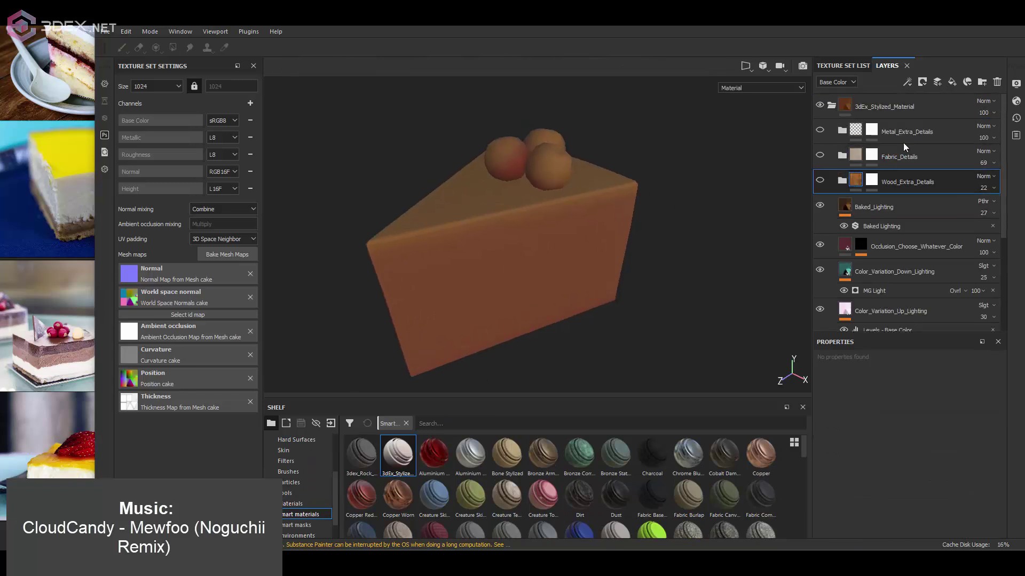
click(998, 81)
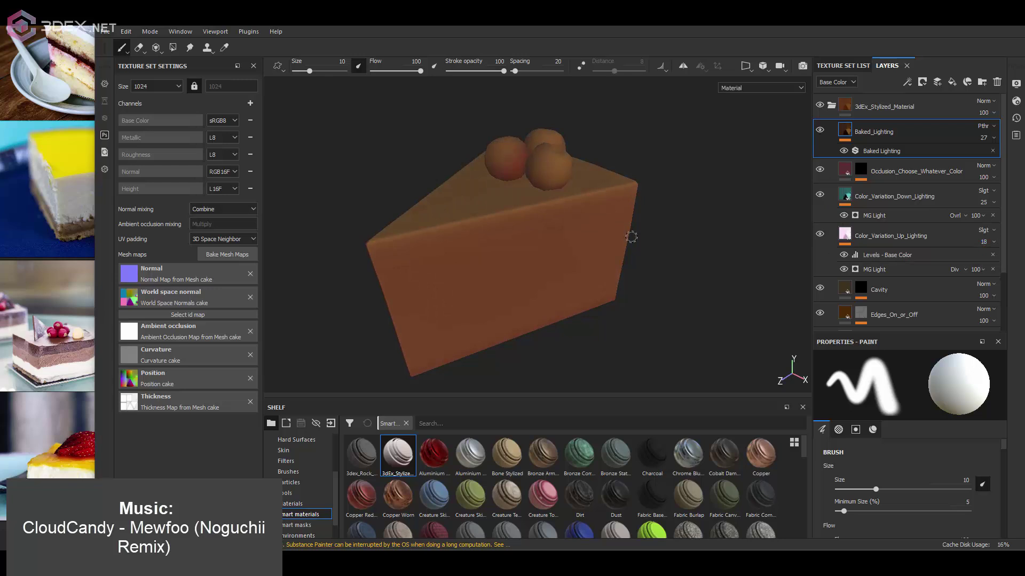
Add a black mask to Base_Color and polygon-fill the cake's bottom band
scroll(884, 295, down, 3)
click(865, 291)
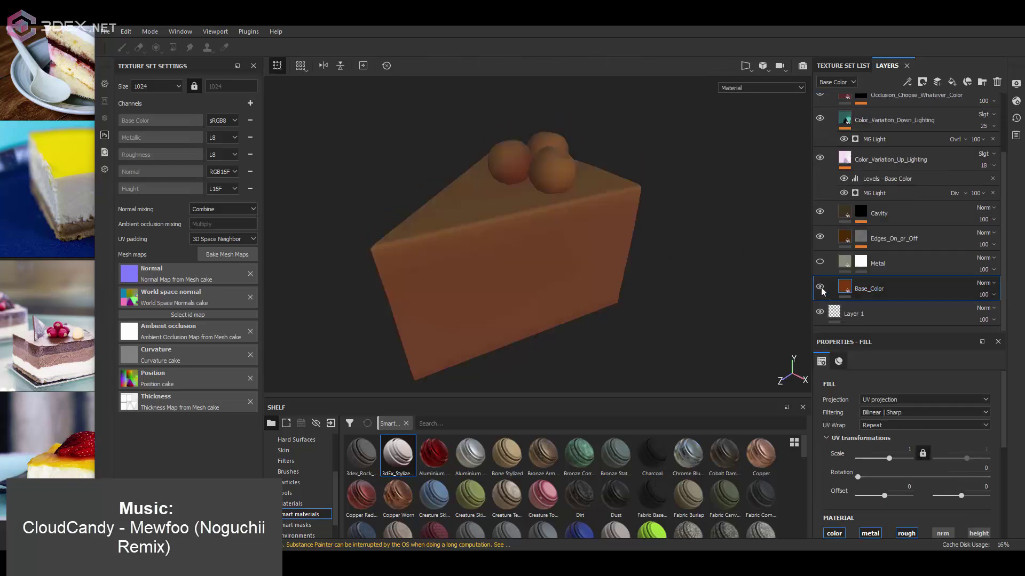
right_click(854, 291)
click(965, 238)
key(4)
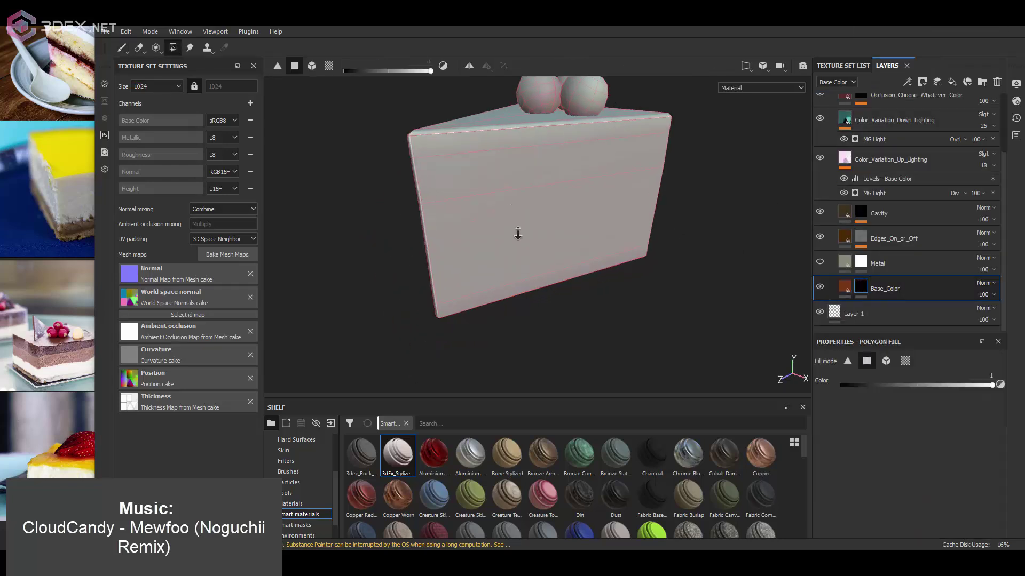
mouse_move(518, 233)
alt+mouse_down()
mouse_move(652, 270)
mouse_move(418, 299)
alt+mouse_up()
scroll(652, 270, up, 3)
scroll(743, 229, down, 3)
Colour the first Base_Color copy dark brown and reset its mask to black
alt+drag(744, 229, 640, 194)
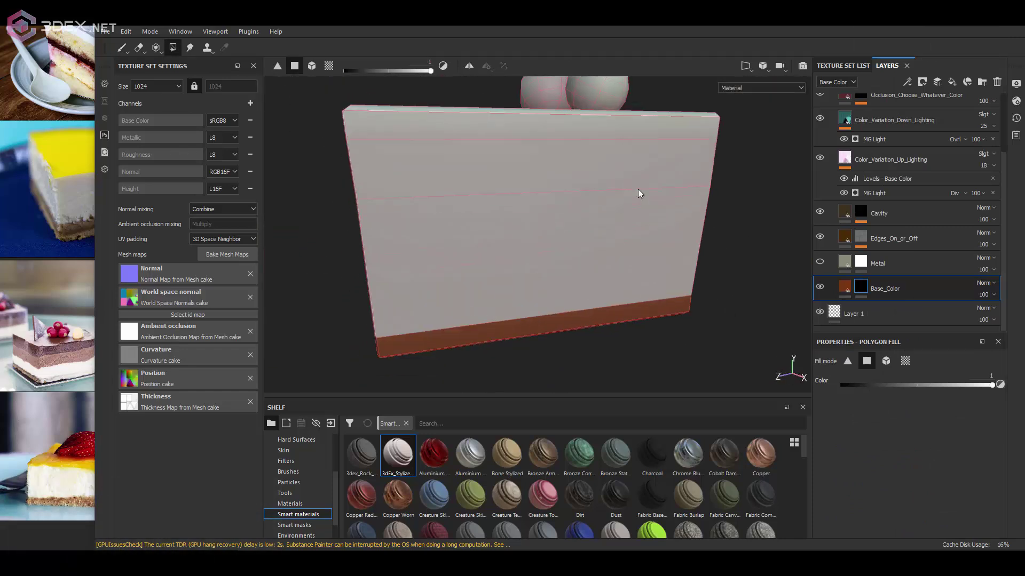
click(850, 290)
scroll(929, 494, down, 3)
click(928, 507)
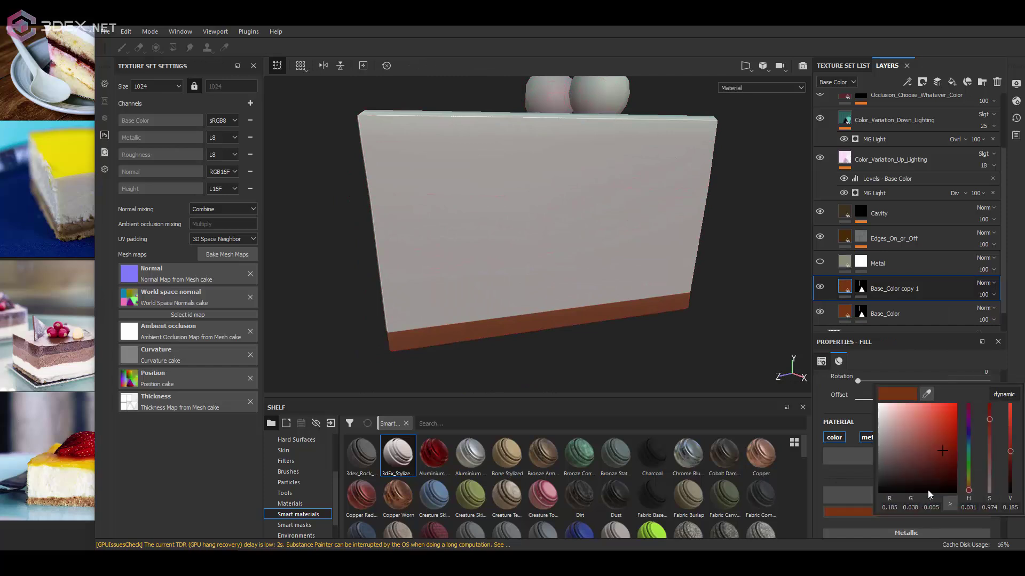
right_click(860, 286)
click(876, 160)
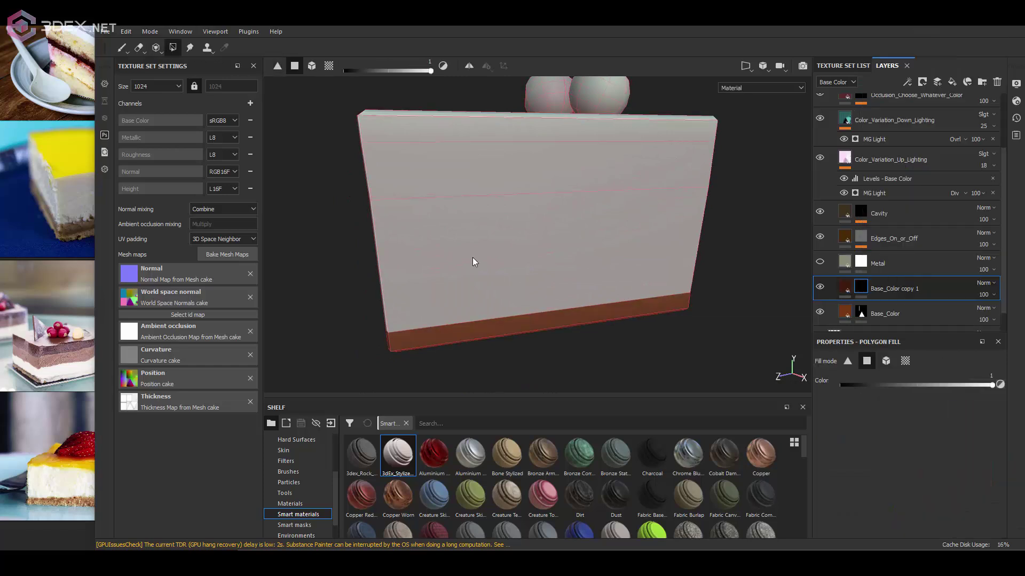
mouse_move(473, 263)
alt+mouse_down()
mouse_move(487, 233)
mouse_move(652, 247)
alt+mouse_up()
scroll(510, 252, up, 3)
scroll(480, 245, down, 3)
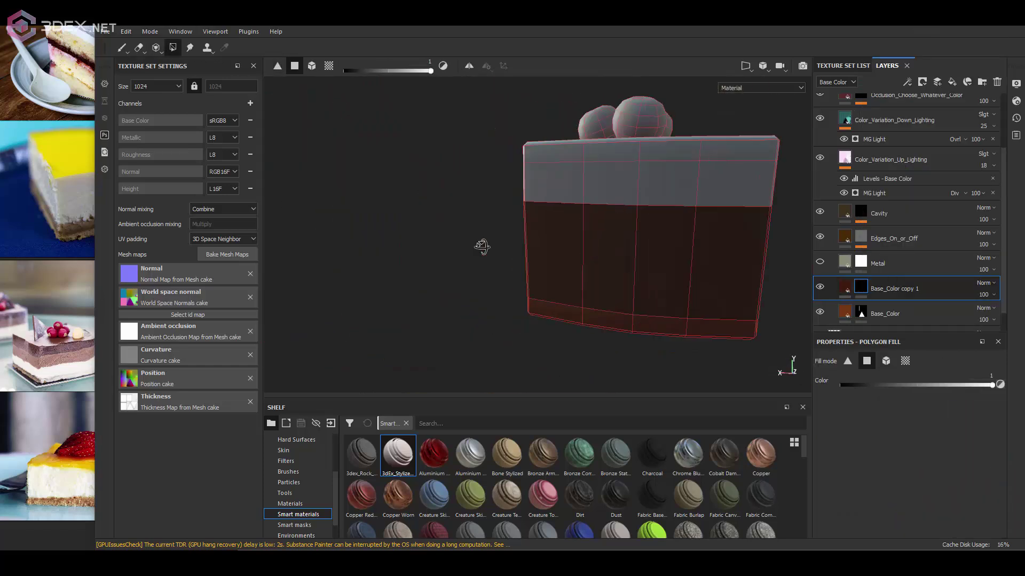
scroll(583, 231, up, 3)
alt+drag(583, 231, 652, 221)
scroll(652, 221, down, 3)
Give Base_Color copy 2 a brighter orange-red colour and a black mask
click(843, 292)
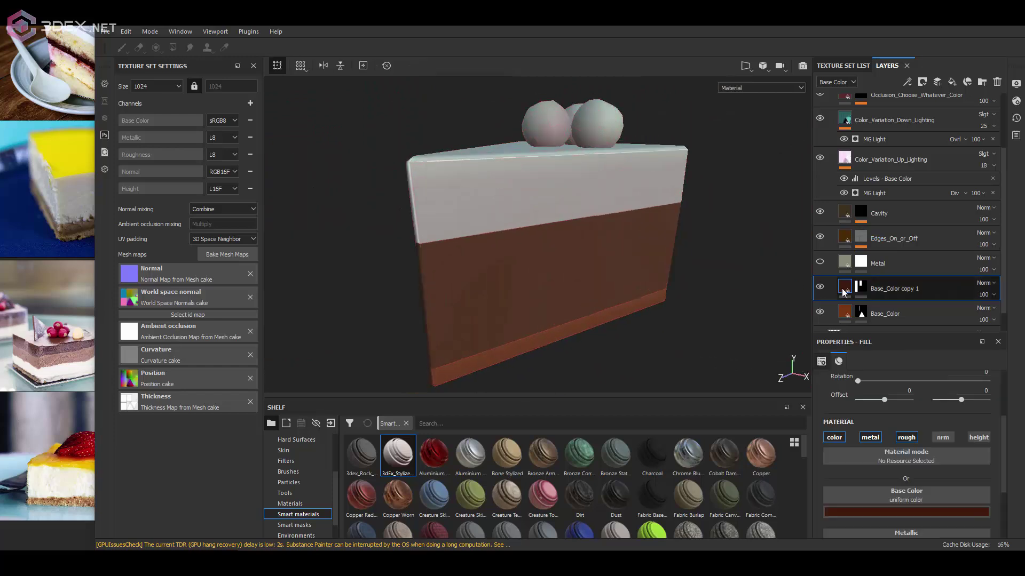
click(906, 512)
click(930, 431)
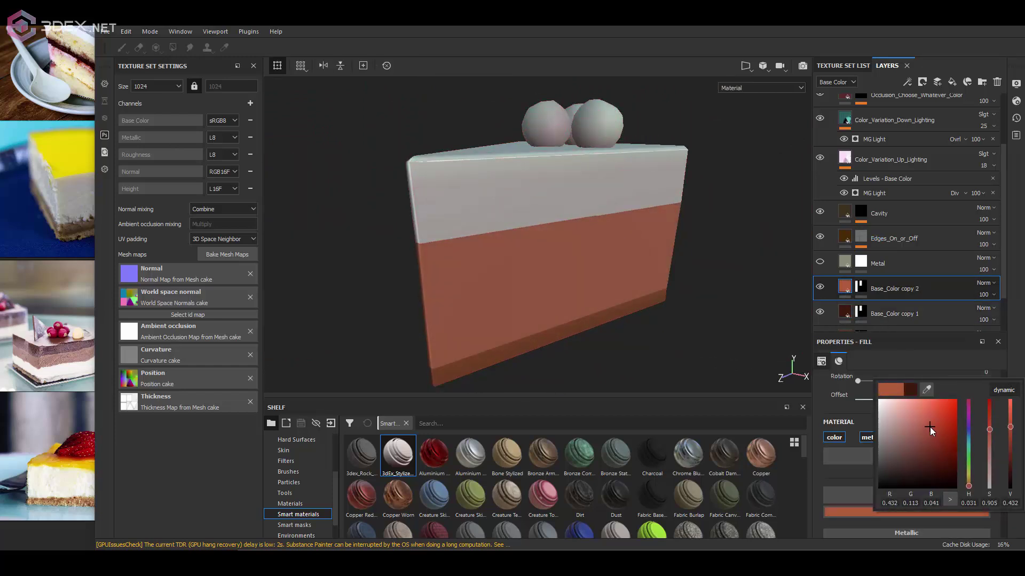
click(860, 287)
right_click(860, 287)
click(902, 176)
scroll(566, 203, up, 3)
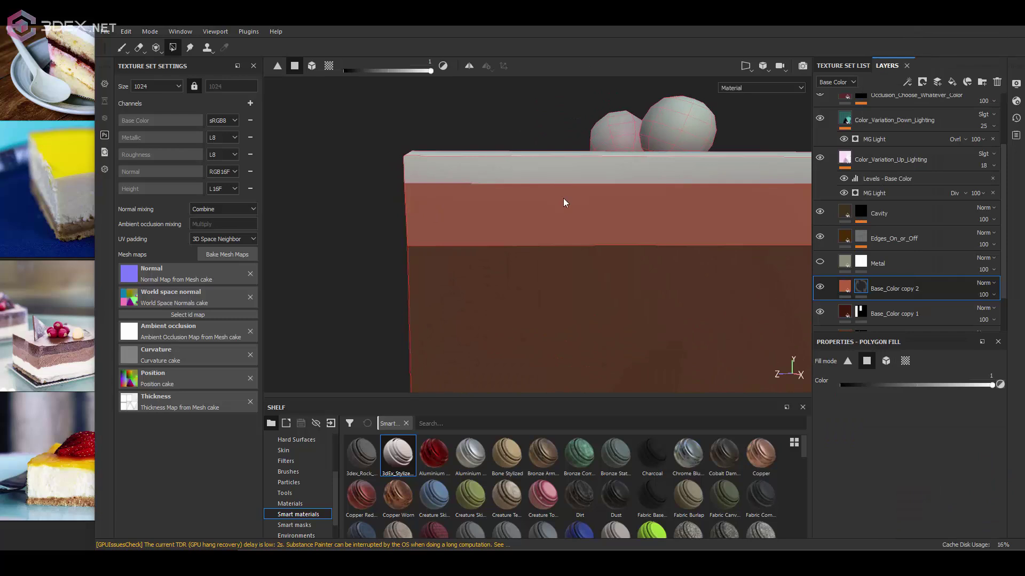
scroll(565, 203, down, 3)
mouse_move(631, 195)
alt+mouse_down()
mouse_move(630, 206)
mouse_move(523, 227)
mouse_move(419, 198)
mouse_move(482, 211)
mouse_move(403, 229)
mouse_move(528, 190)
mouse_move(559, 226)
mouse_move(603, 224)
mouse_move(540, 188)
alt+mouse_up()
Switch to the Paint brush (size 5.68) and frame the cake's front side
key(1)
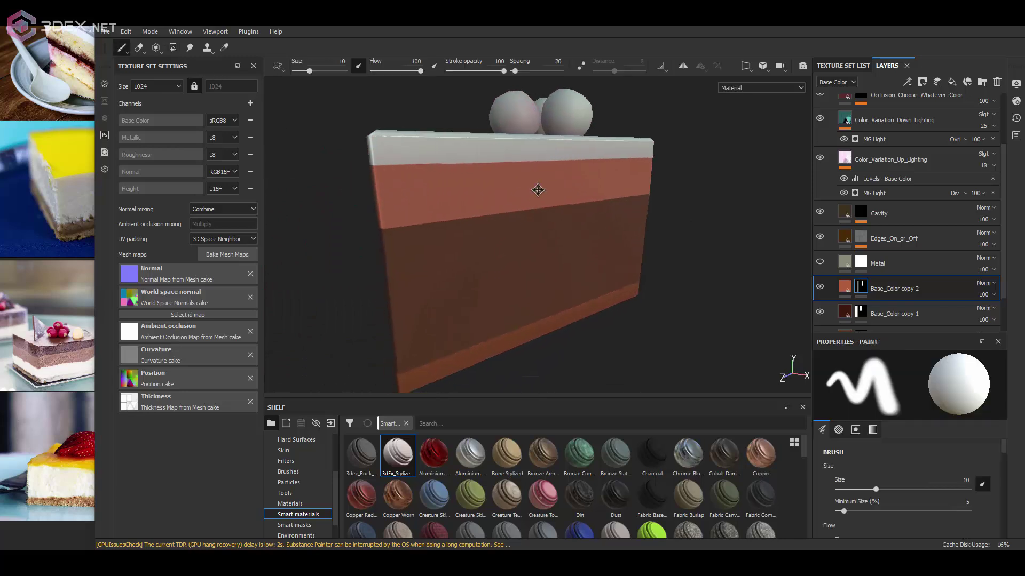
scroll(521, 220, up, 2)
scroll(495, 206, up, 2)
scroll(622, 206, up, 1)
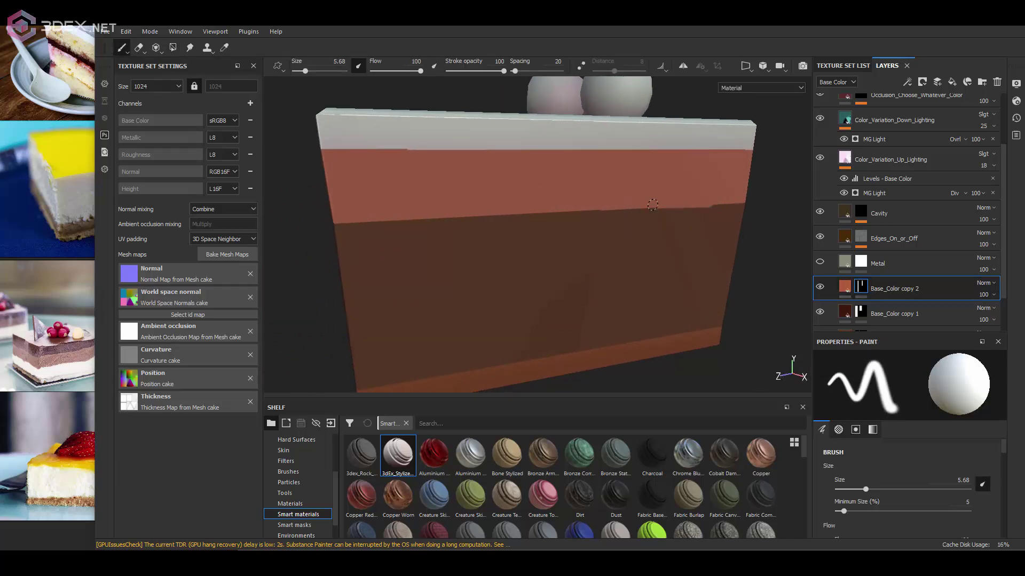
alt+drag(677, 209, 549, 189)
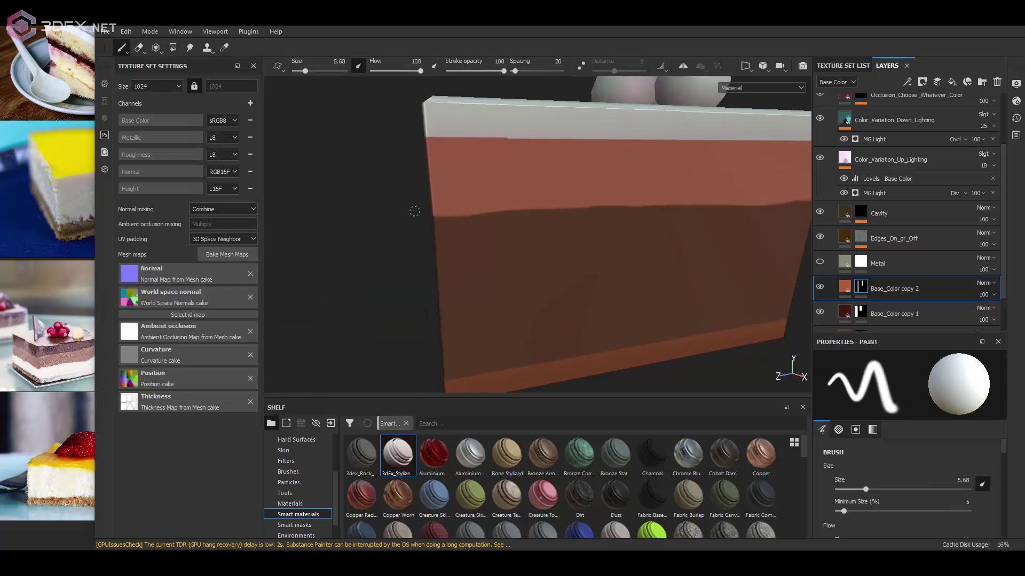
alt+drag(414, 211, 631, 177)
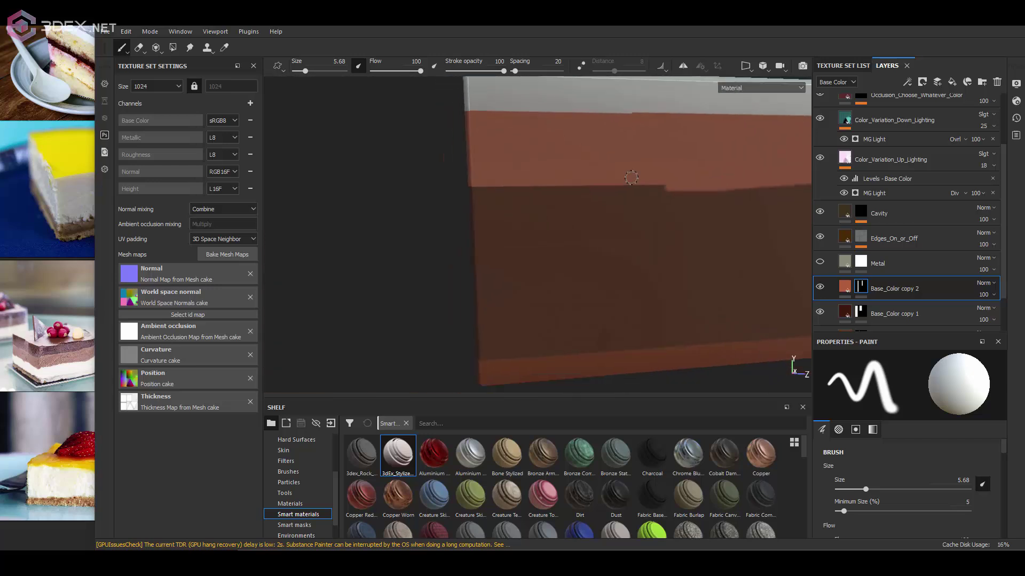
scroll(540, 185, down, 5)
alt+drag(540, 186, 483, 224)
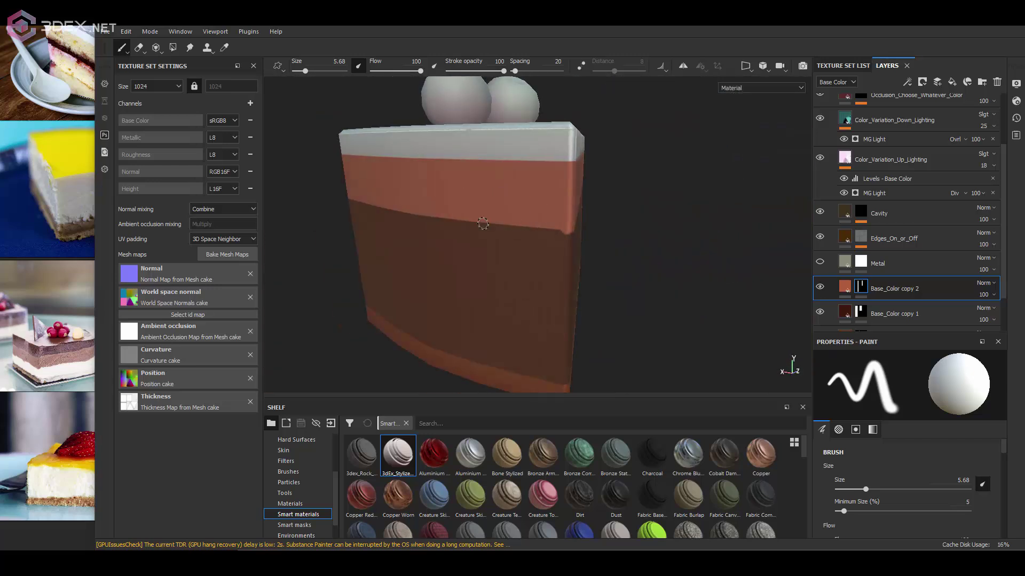
alt+drag(566, 227, 654, 185)
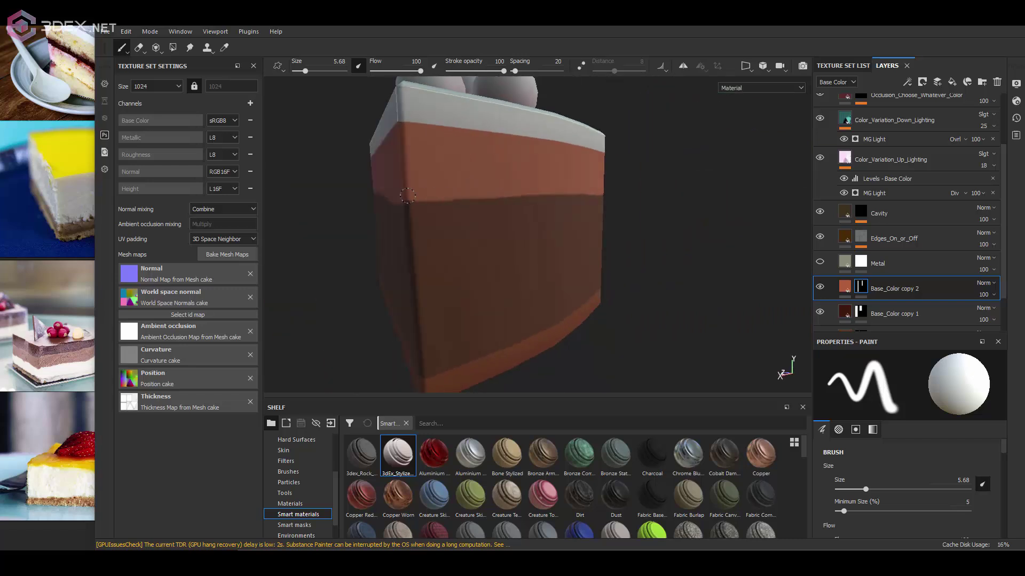
alt+drag(528, 174, 555, 176)
scroll(871, 282, down, 1)
Paint a wavy lower border for the middle band on the Base_Color copy 1 mask
click(871, 282)
scroll(517, 245, up, 2)
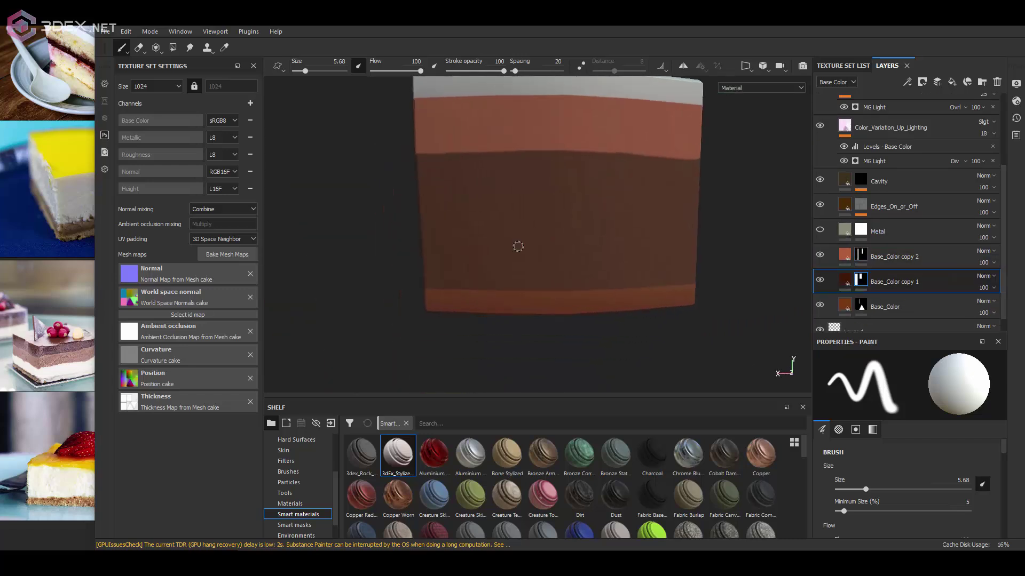
scroll(517, 245, up, 2)
mouse_move(433, 304)
alt+mouse_down()
mouse_move(743, 240)
mouse_move(600, 204)
alt+mouse_up()
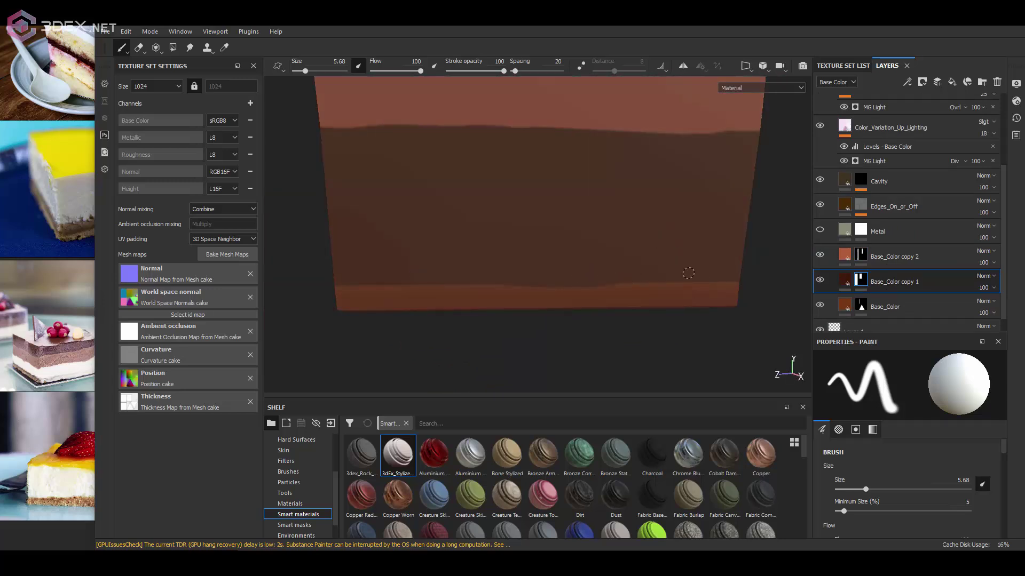
scroll(688, 273, down, 5)
alt+drag(688, 274, 648, 222)
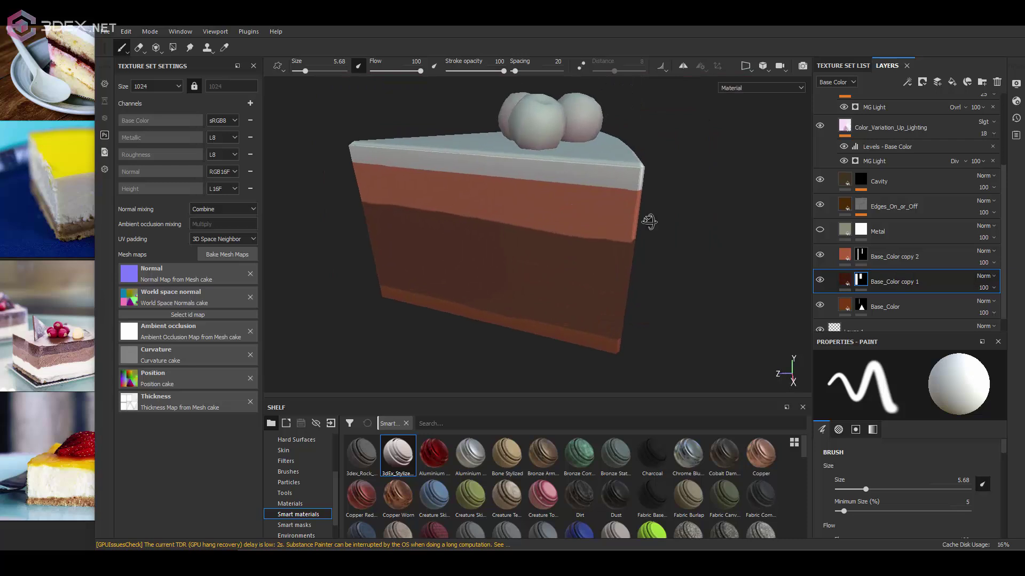
Polygon-fill white on the Base_Color copy 1 mask along the cake's top edge
click(865, 263)
click(863, 308)
click(860, 280)
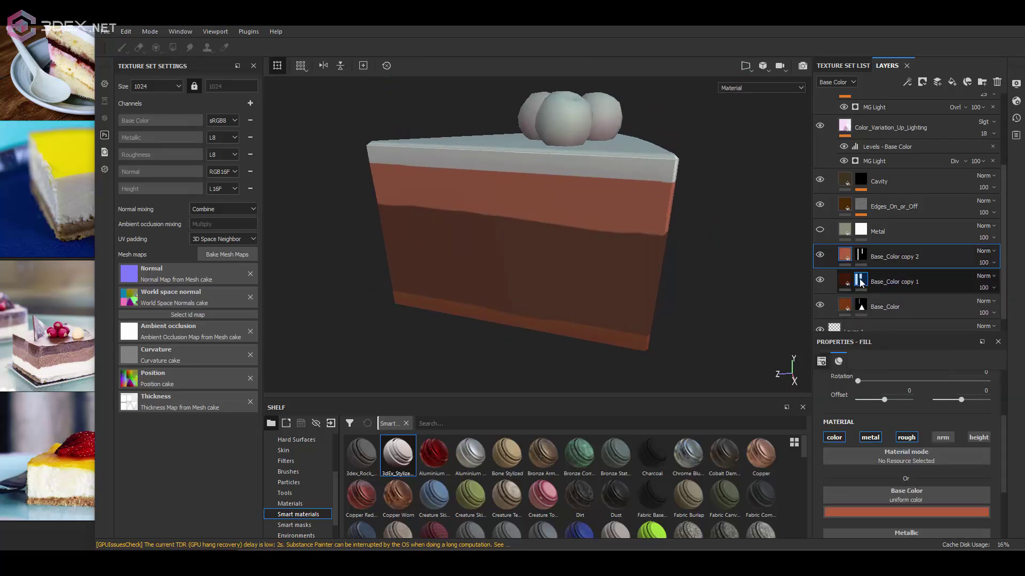
alt+drag(614, 240, 745, 212)
key(p)
key(x)
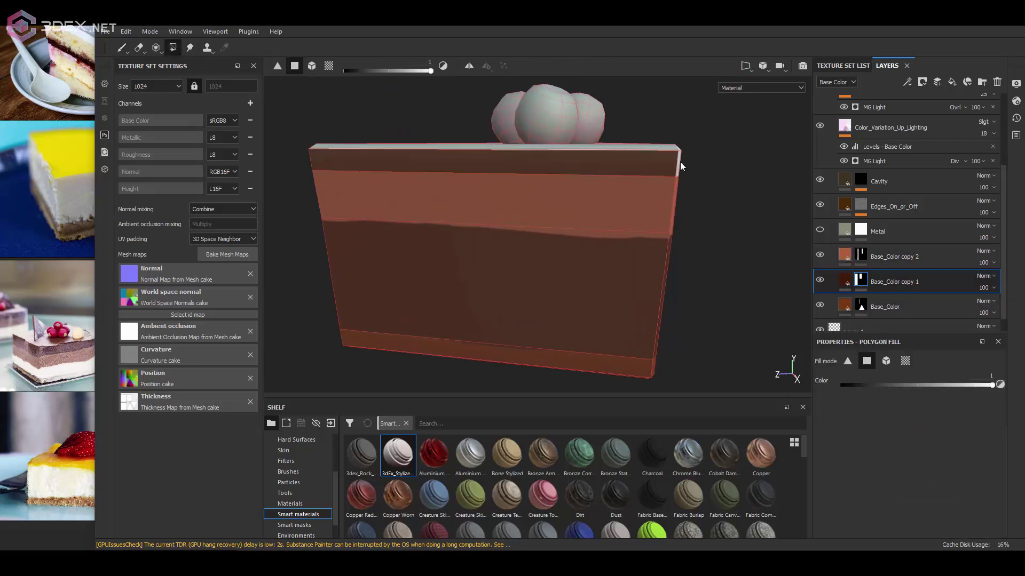
mouse_move(680, 162)
alt+mouse_down()
mouse_move(519, 201)
mouse_move(540, 200)
mouse_move(405, 208)
mouse_move(443, 228)
alt+mouse_up()
mouse_move(443, 228)
alt+right_down()
mouse_move(523, 200)
mouse_move(638, 223)
alt+right_up()
mouse_move(639, 223)
alt+mouse_down()
mouse_move(622, 196)
mouse_move(652, 211)
alt+mouse_up()
key(1)
scroll(652, 212, up, 2)
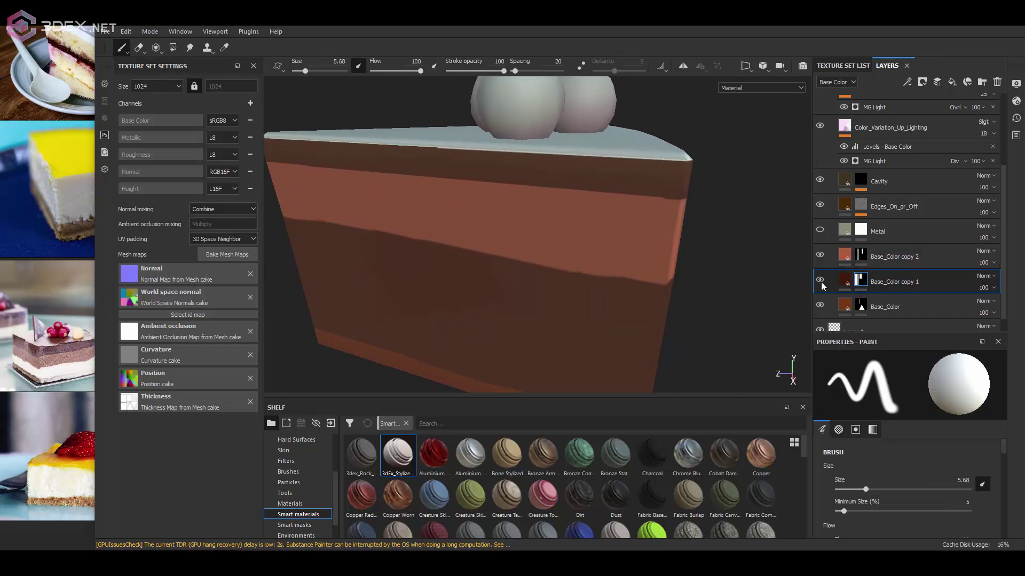
Review the Base_Color copy 2 band edges, then duplicate the layer as Base_Color copy 3
click(832, 261)
mouse_move(737, 206)
alt+mouse_down()
mouse_move(643, 202)
mouse_move(679, 170)
alt+mouse_up()
alt+drag(554, 164, 581, 171)
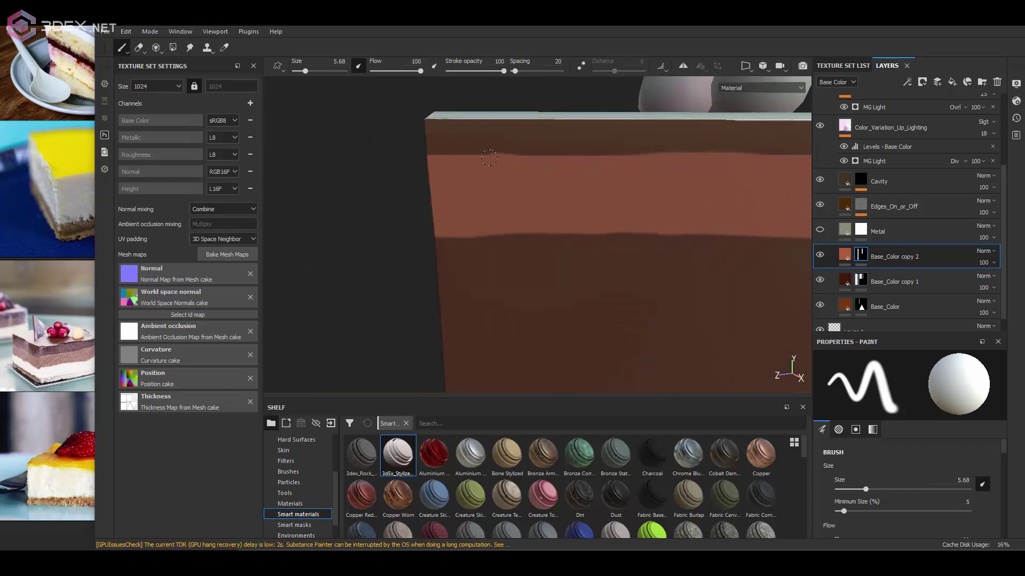
mouse_move(489, 158)
alt+mouse_down()
mouse_move(666, 179)
mouse_move(504, 167)
mouse_move(739, 158)
alt+mouse_up()
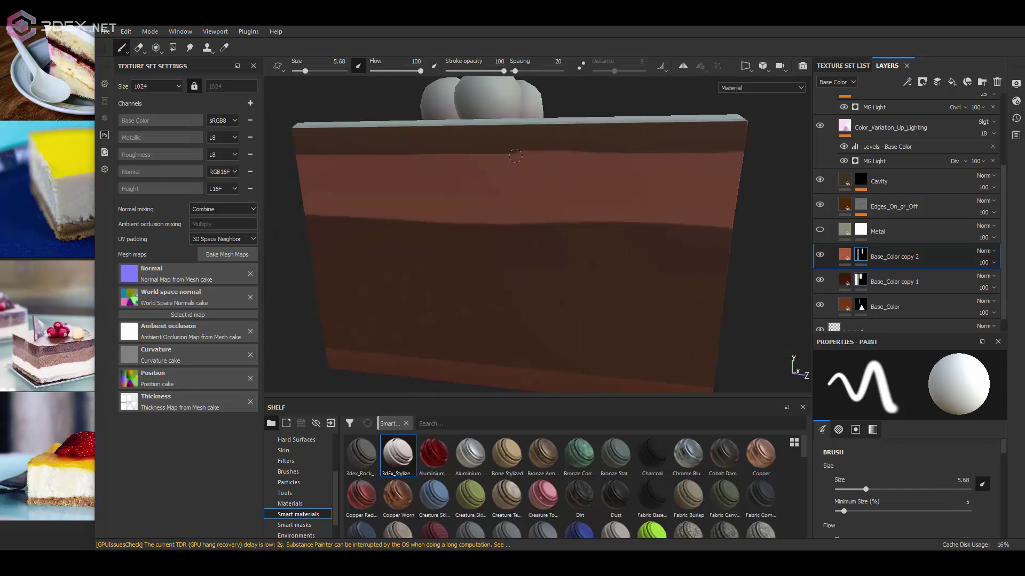
mouse_move(515, 156)
alt+mouse_down()
mouse_move(571, 183)
mouse_move(523, 165)
mouse_move(626, 176)
alt+mouse_up()
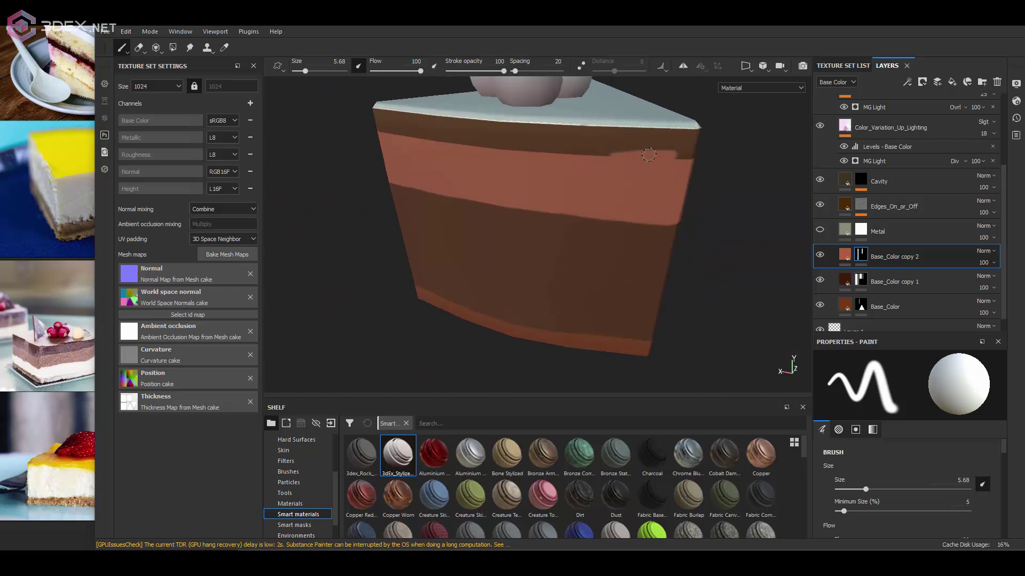
alt+drag(520, 164, 702, 171)
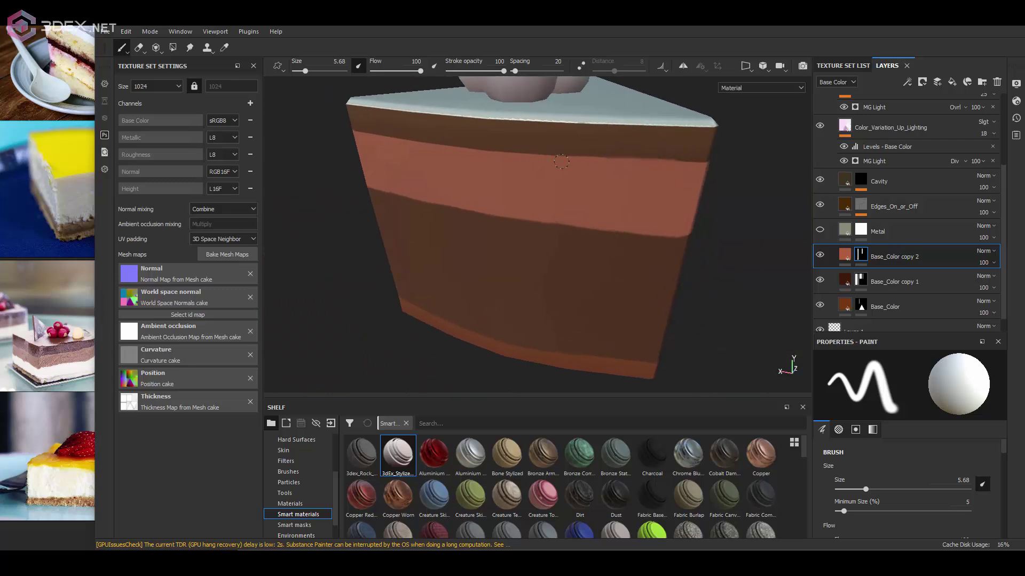
mouse_move(561, 162)
alt+mouse_down()
mouse_move(629, 178)
mouse_move(555, 162)
alt+mouse_up()
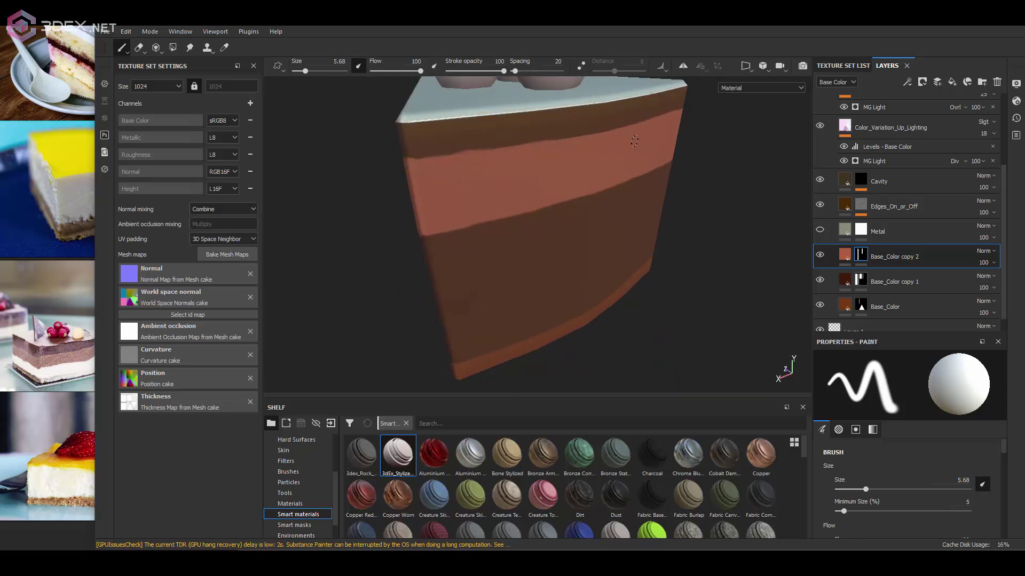
alt+drag(634, 141, 585, 174)
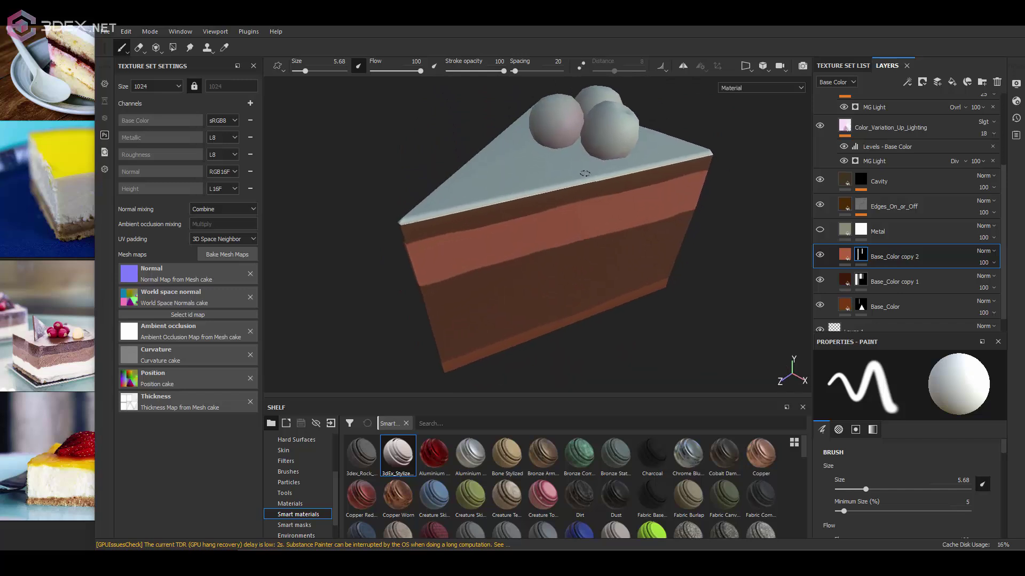
key(ctrl+d)
Colour Base_Color copy 3 bright yellow, black-masked and polygon-filled on the cake's top face
click(900, 510)
drag(968, 487, 972, 485)
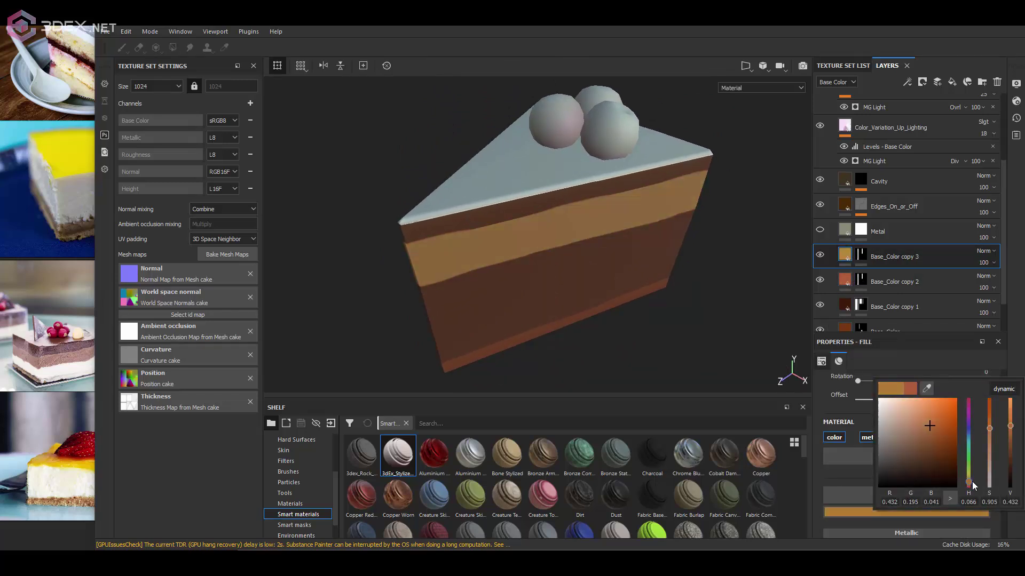
click(947, 422)
click(861, 254)
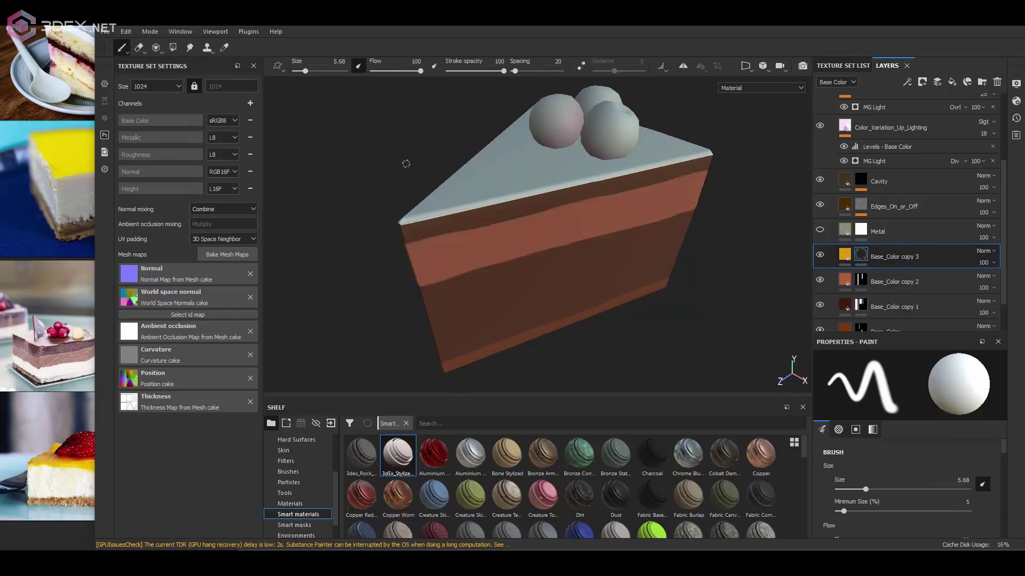
key(4)
click(525, 172)
Brush yellow cream along the cake's top edge
key(1)
scroll(548, 183, up, 3)
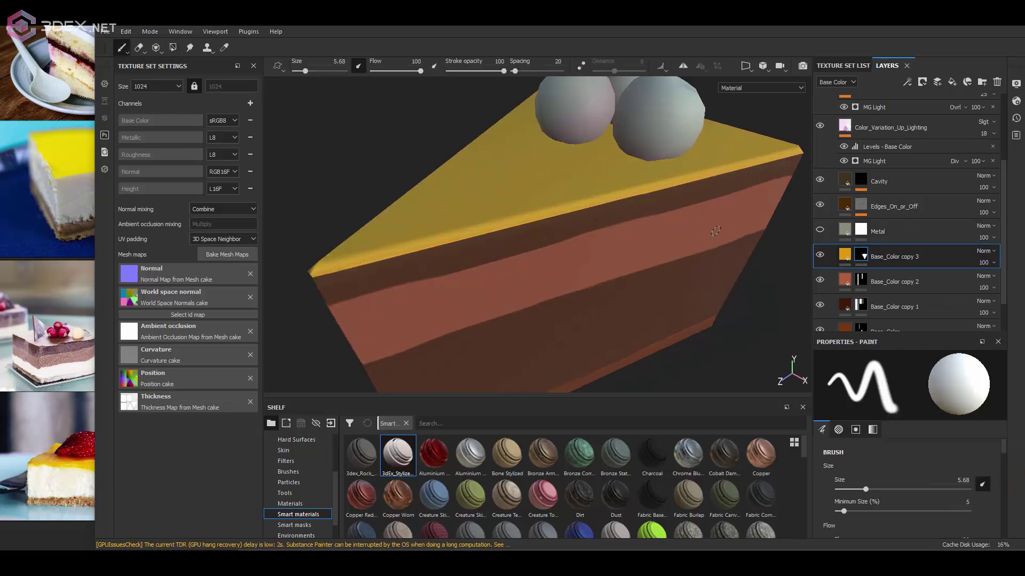
scroll(548, 183, up, 2)
scroll(550, 177, down, 3)
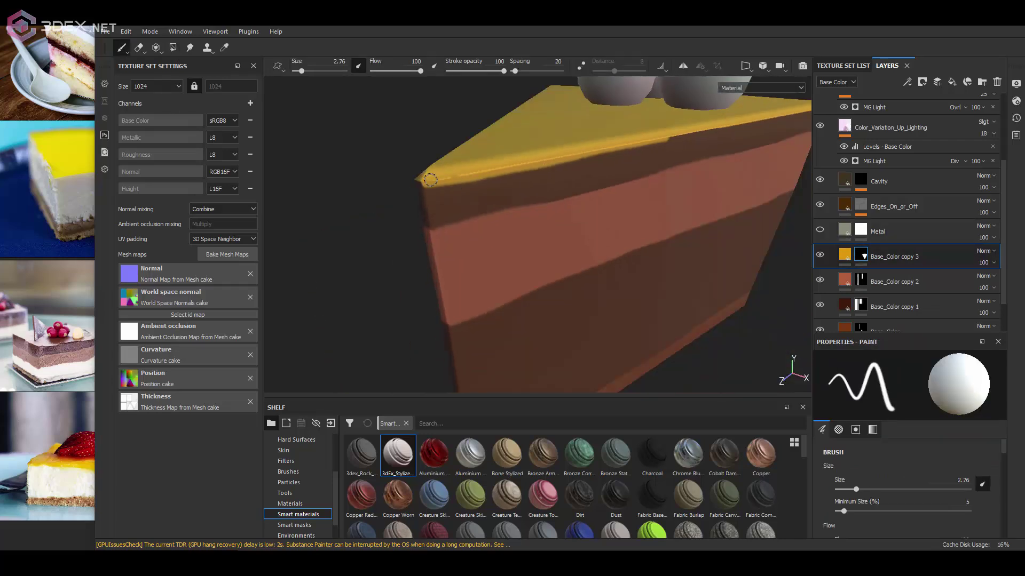
alt+drag(551, 177, 726, 168)
scroll(572, 175, up, 3)
mouse_move(727, 168)
alt+mouse_down()
mouse_move(589, 182)
mouse_move(636, 188)
alt+mouse_up()
scroll(611, 179, down, 3)
scroll(724, 171, up, 3)
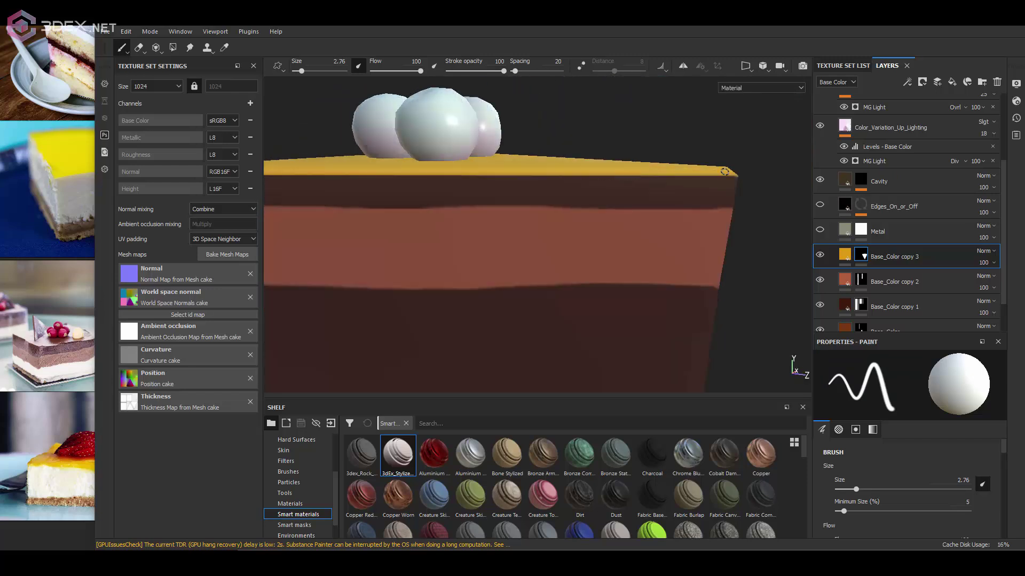
Paint a cream drip over the top edge and inspect it from the corners
alt+drag(560, 177, 674, 175)
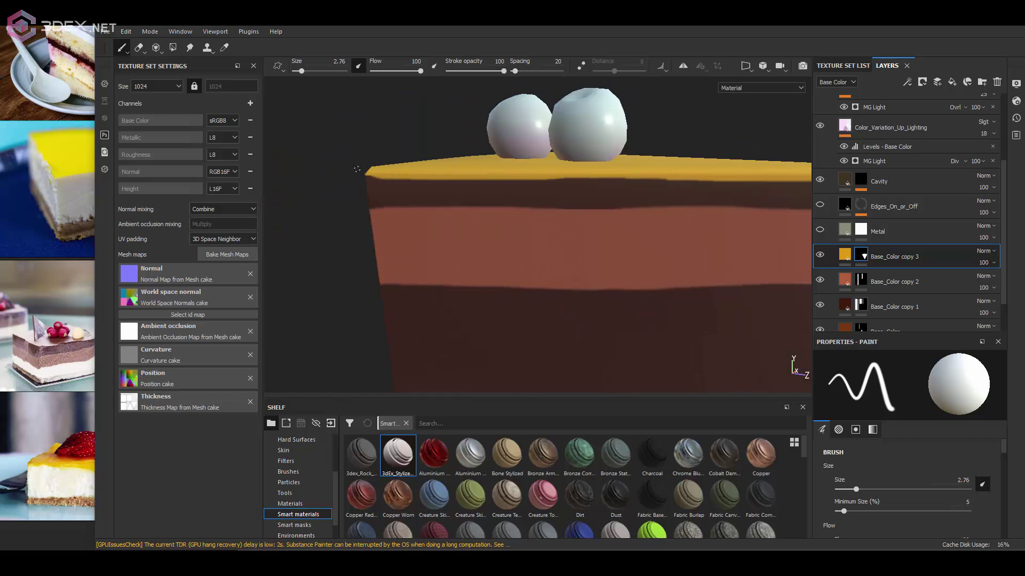
alt+drag(356, 169, 519, 179)
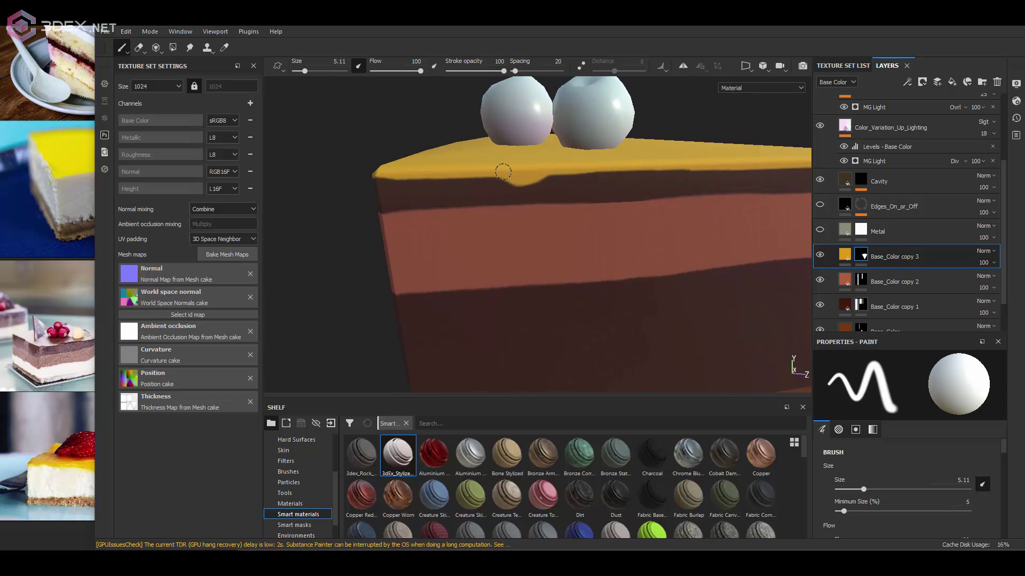
mouse_move(503, 172)
alt+mouse_down()
mouse_move(466, 169)
mouse_move(463, 154)
alt+mouse_up()
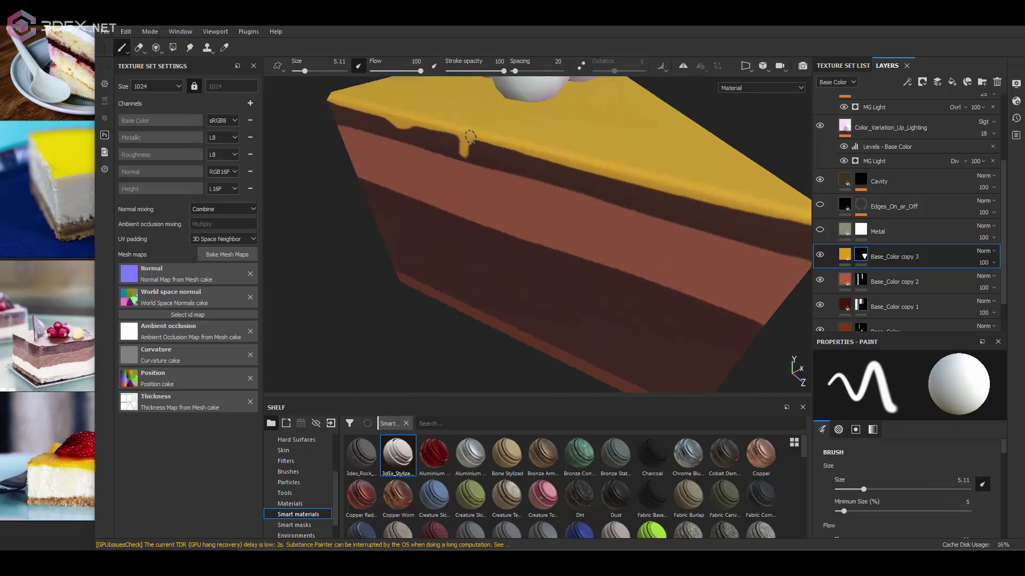
alt+drag(396, 122, 679, 203)
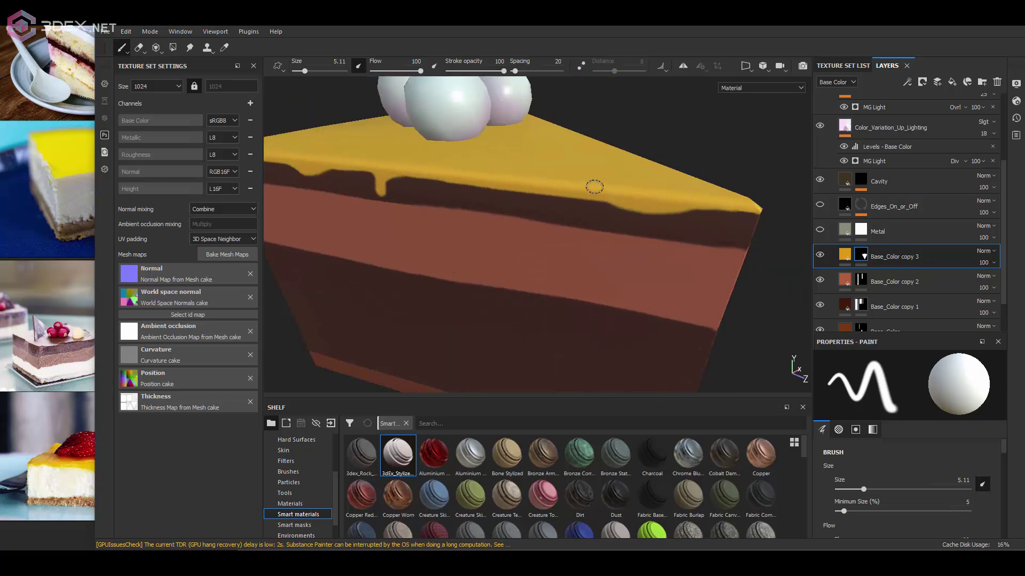
mouse_move(595, 187)
alt+mouse_down()
mouse_move(627, 163)
mouse_move(518, 163)
mouse_move(694, 165)
alt+mouse_up()
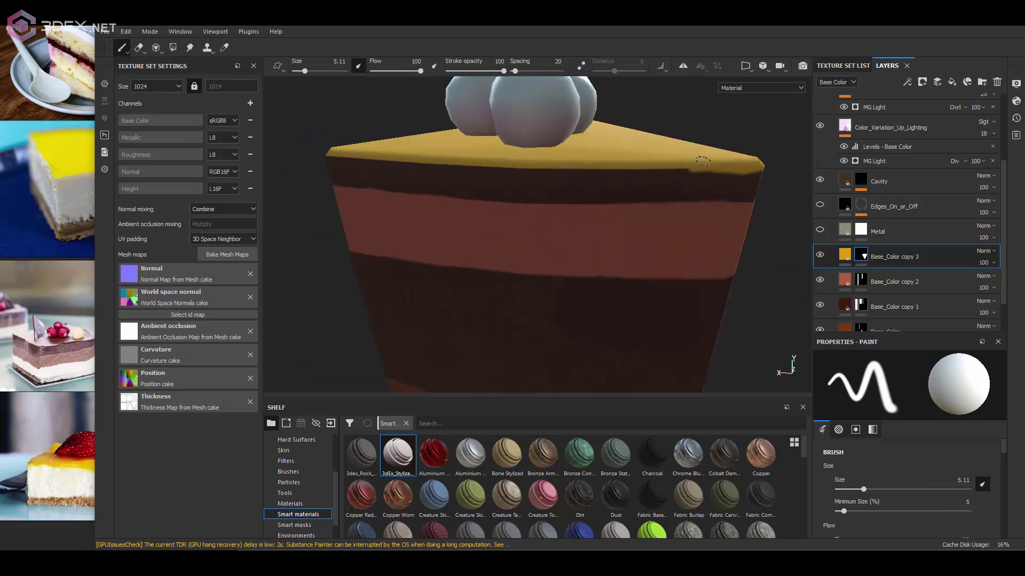
alt+drag(565, 167, 668, 158)
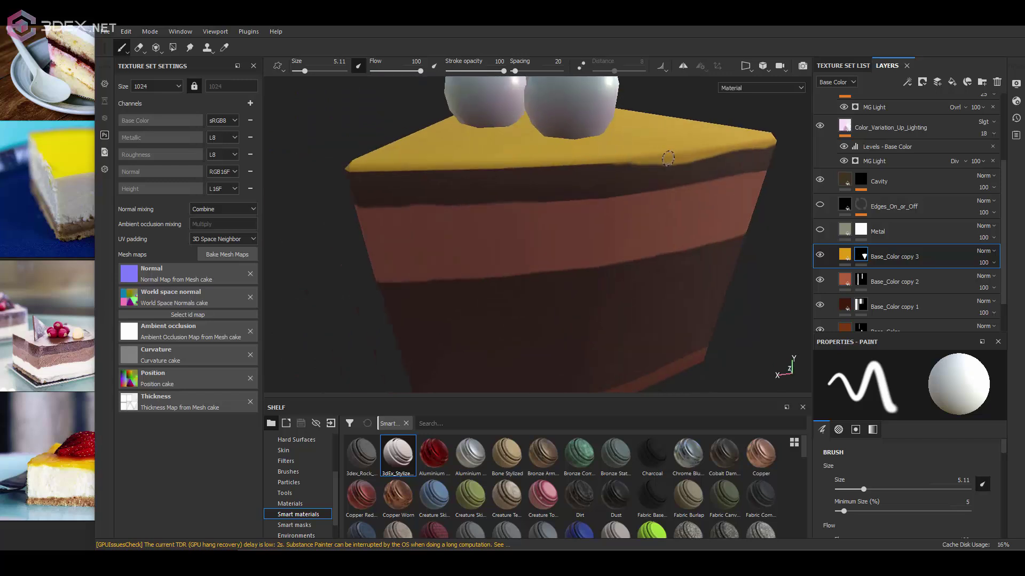
mouse_move(404, 169)
alt+mouse_down()
mouse_move(548, 166)
mouse_move(530, 182)
mouse_move(677, 176)
alt+mouse_up()
Lower the yellow top layer's roughness to about 0.2363 for a glossier finish
click(845, 255)
click(843, 520)
alt+drag(619, 232, 633, 238)
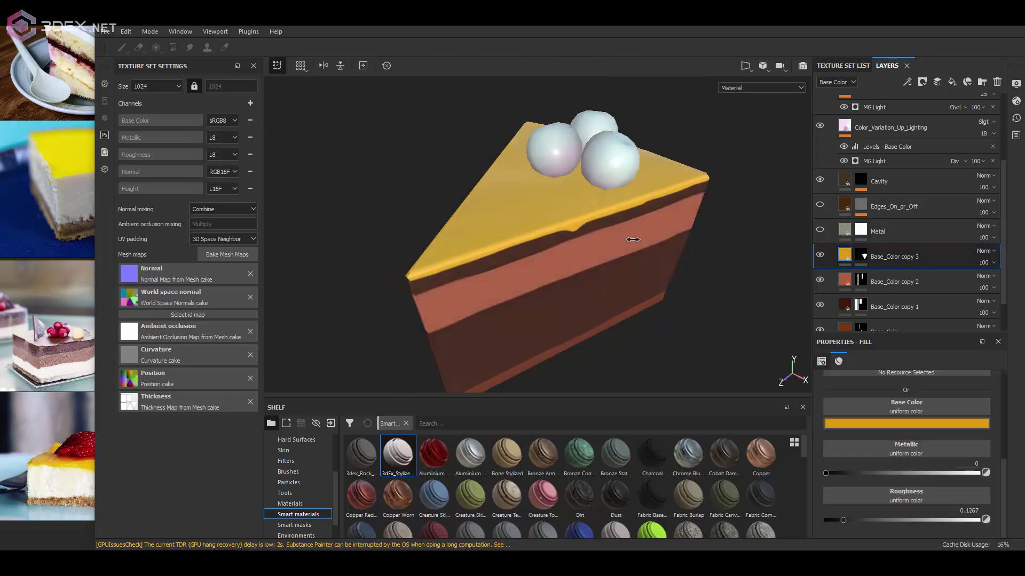
Duplicate the yellow layer as Base_Color copy 4, make it red, and add a black mask
key(ctrl+d)
click(891, 419)
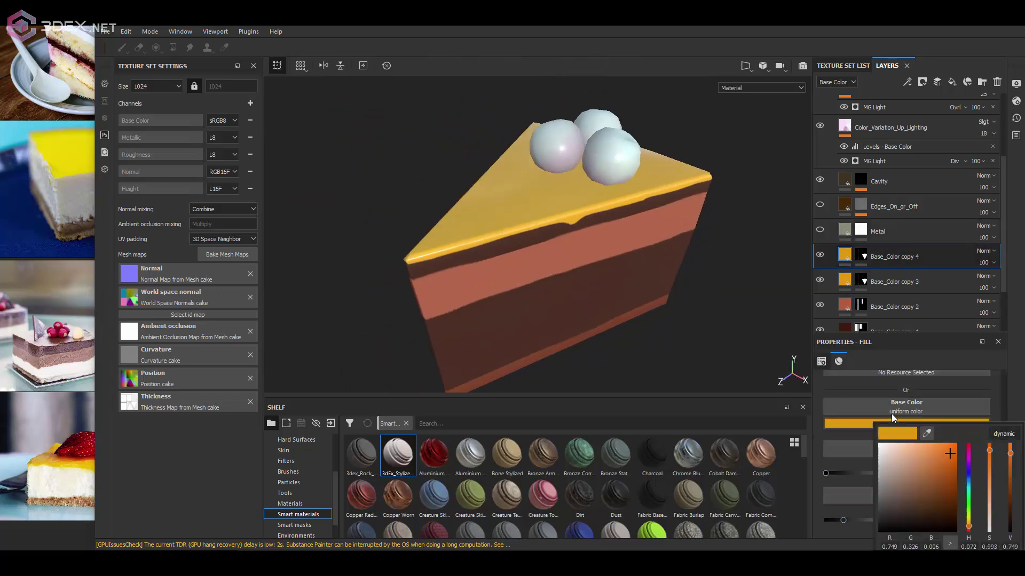
drag(965, 510, 968, 531)
right_click(860, 257)
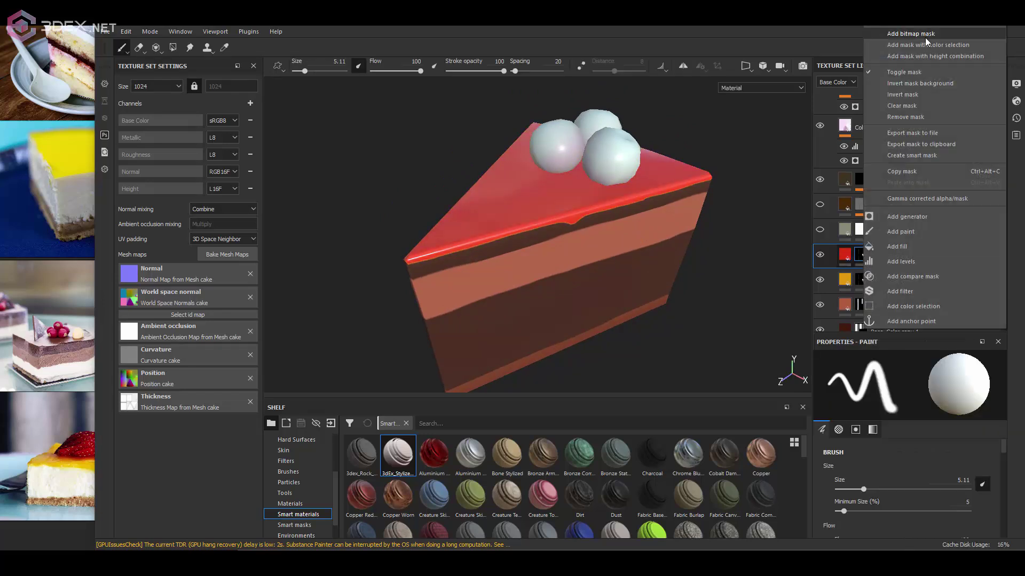
click(924, 43)
Polygon Fill the three berry spheres in the mask and darken them to a deeper red
key(4)
click(611, 155)
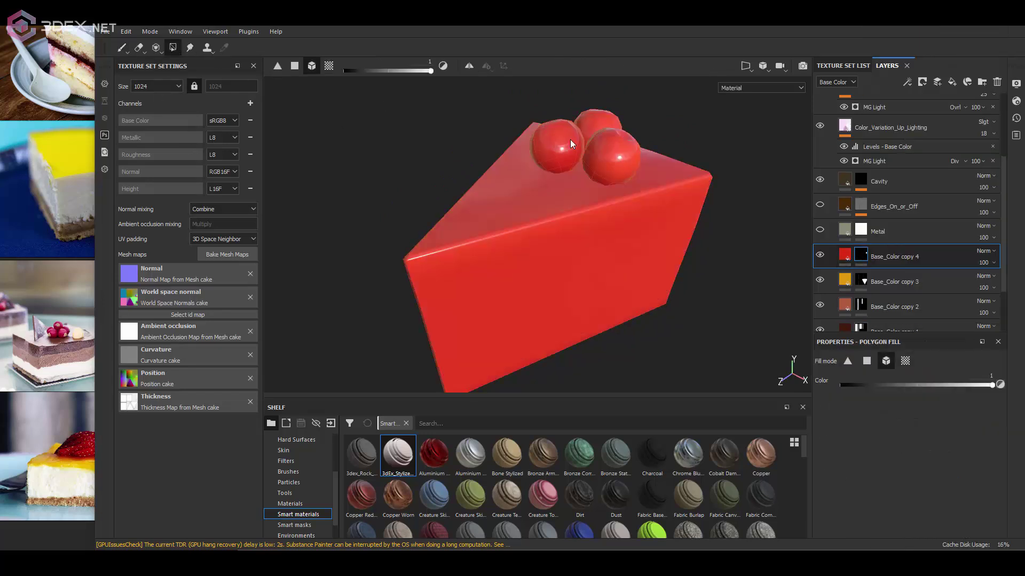
key(1)
click(891, 257)
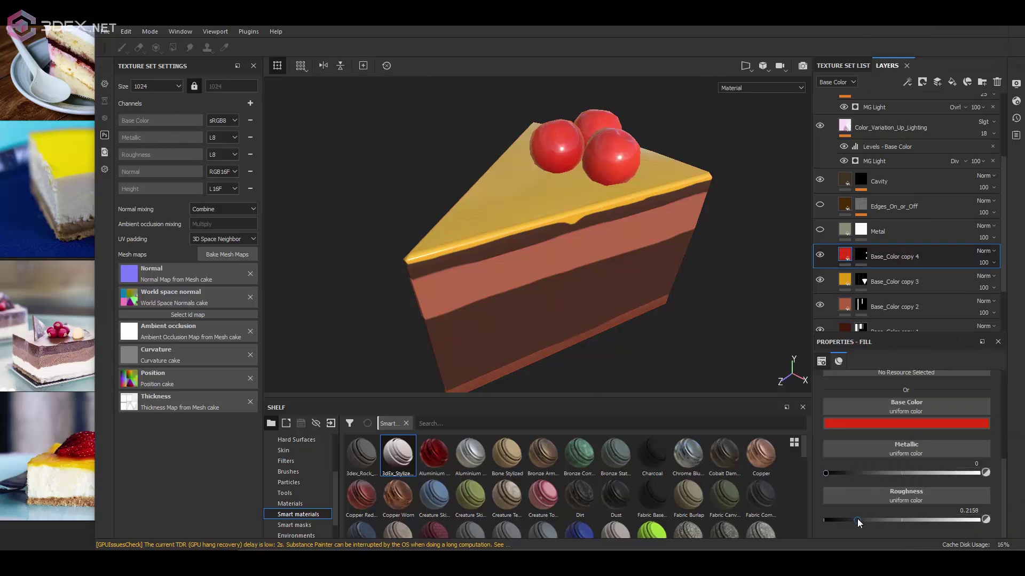
click(895, 421)
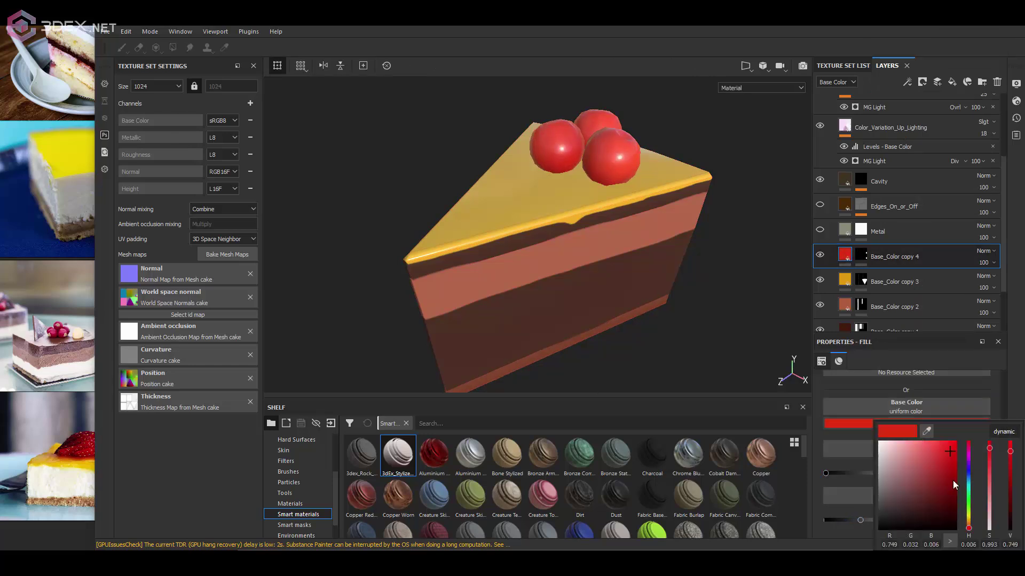
drag(952, 449, 956, 469)
mouse_move(590, 216)
alt+right_down()
mouse_move(581, 236)
mouse_move(652, 190)
alt+right_up()
Apply a 3D Perlin Noise Fractal height to Base_Color copy 1 and orbit to inspect the relief
scroll(845, 263, down, 3)
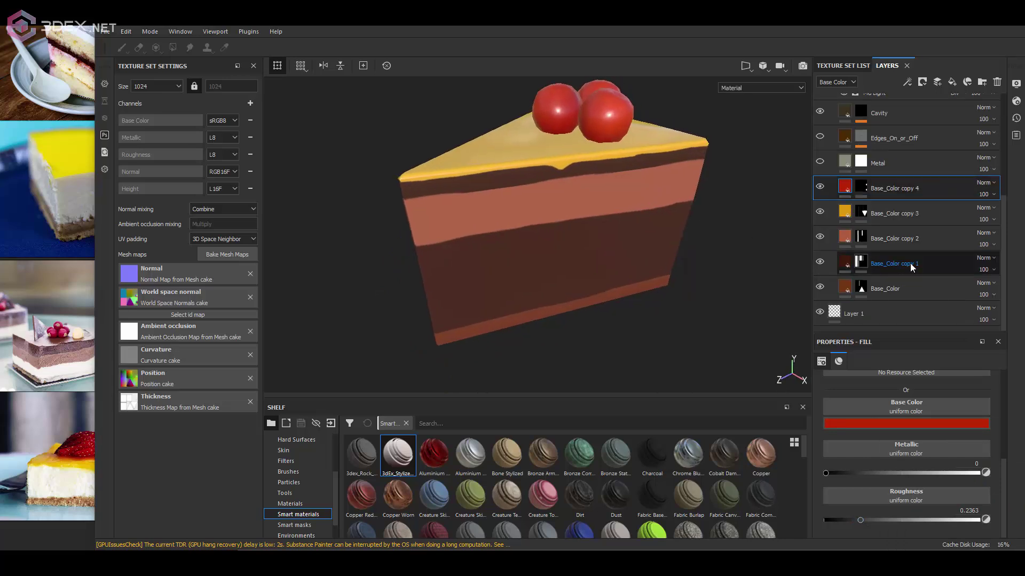
click(845, 263)
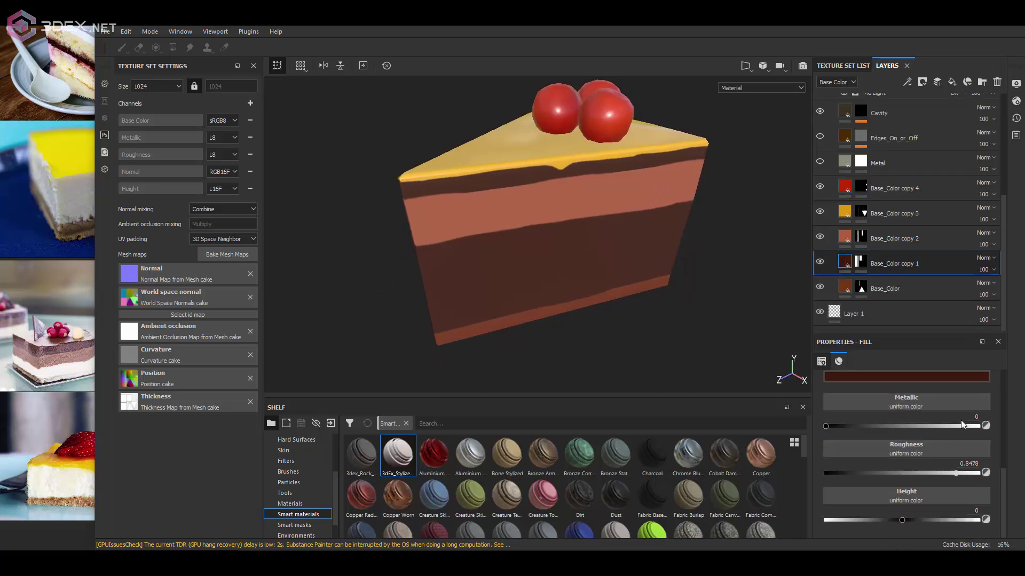
click(918, 488)
click(919, 390)
mouse_move(633, 256)
alt+mouse_down()
mouse_move(622, 217)
mouse_move(630, 238)
alt+mouse_up()
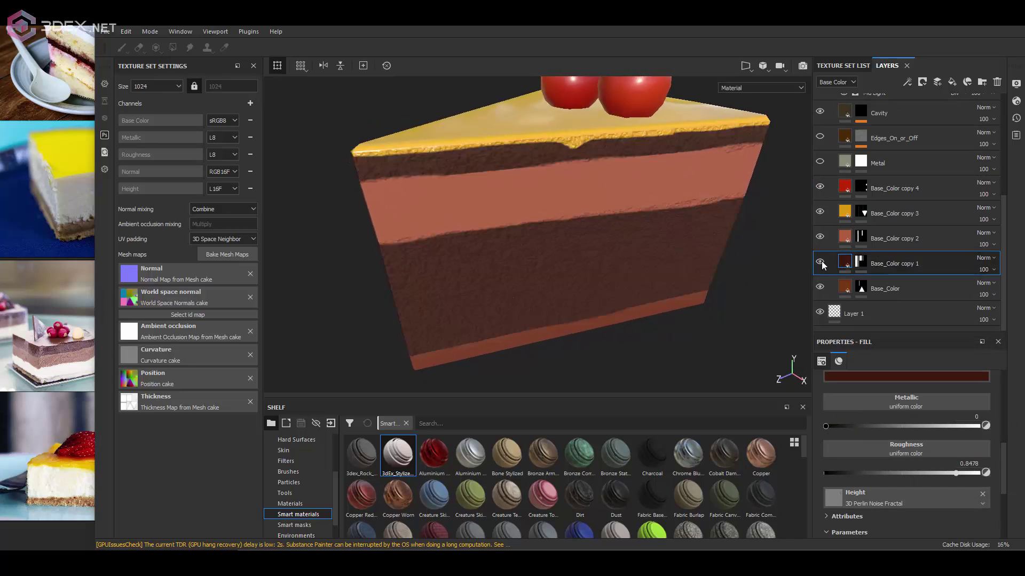
alt+right_drag(607, 244, 649, 235)
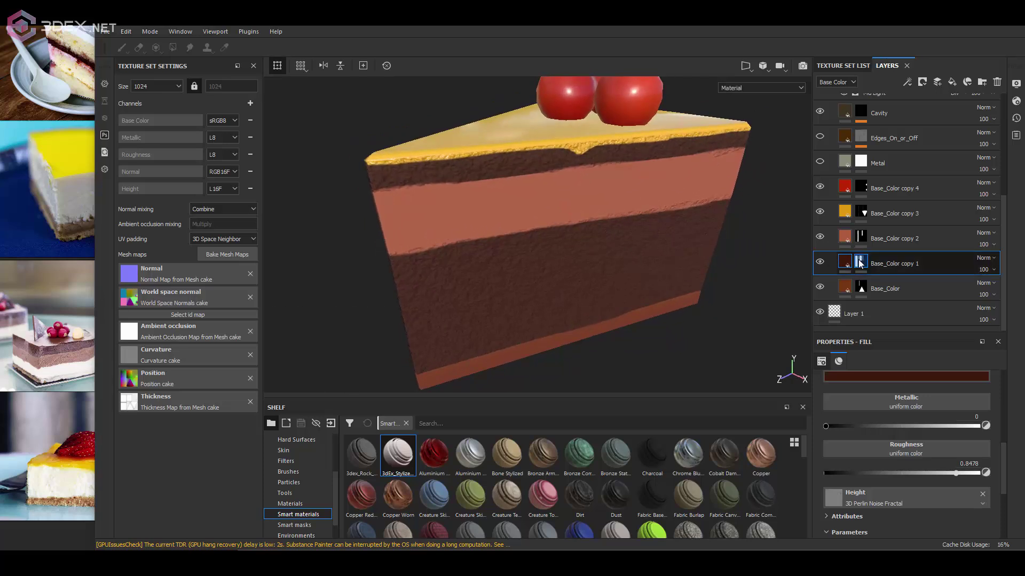
key(1)
scroll(589, 139, up, 2)
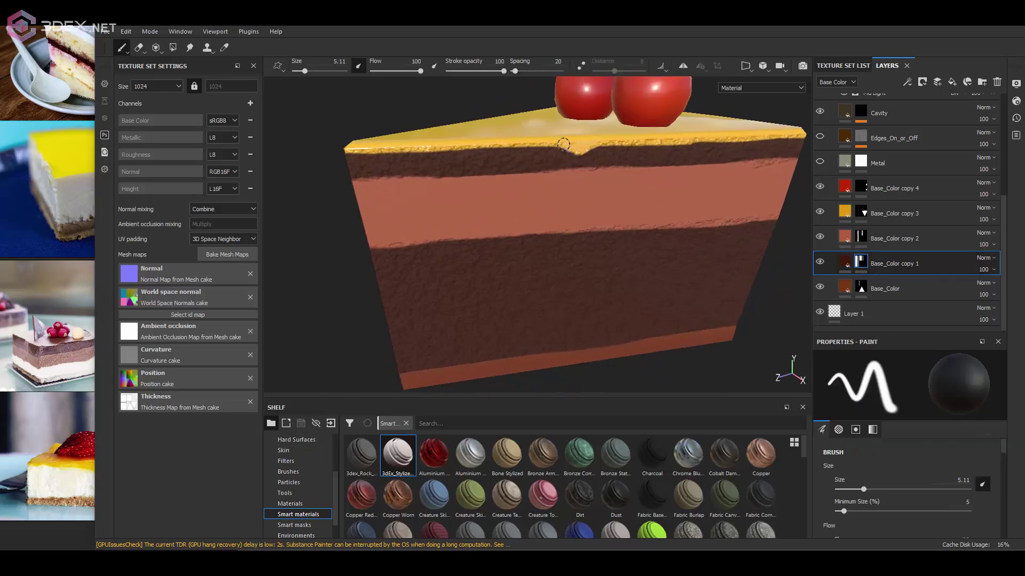
alt+drag(560, 149, 595, 206)
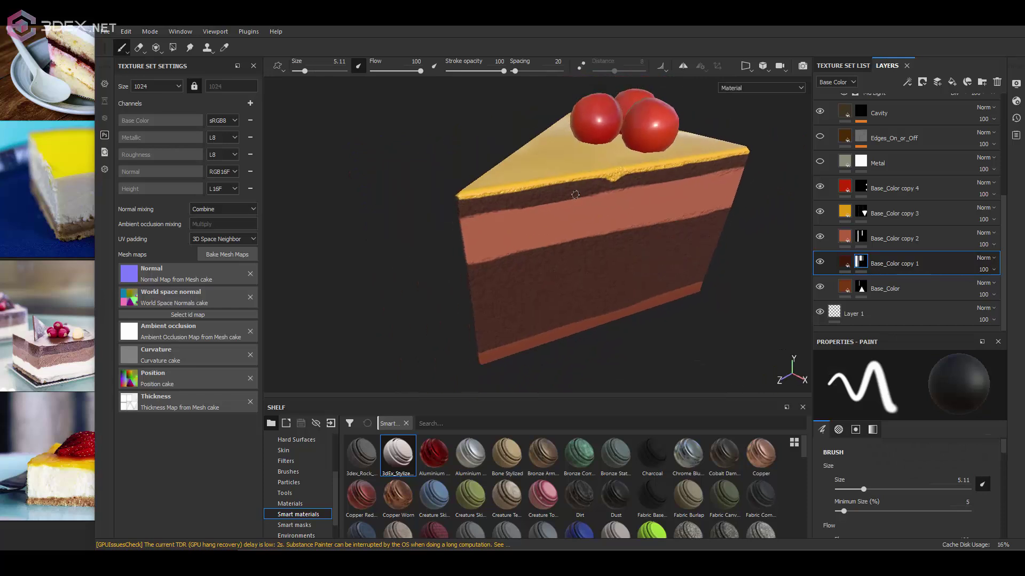
alt+right_drag(595, 206, 647, 233)
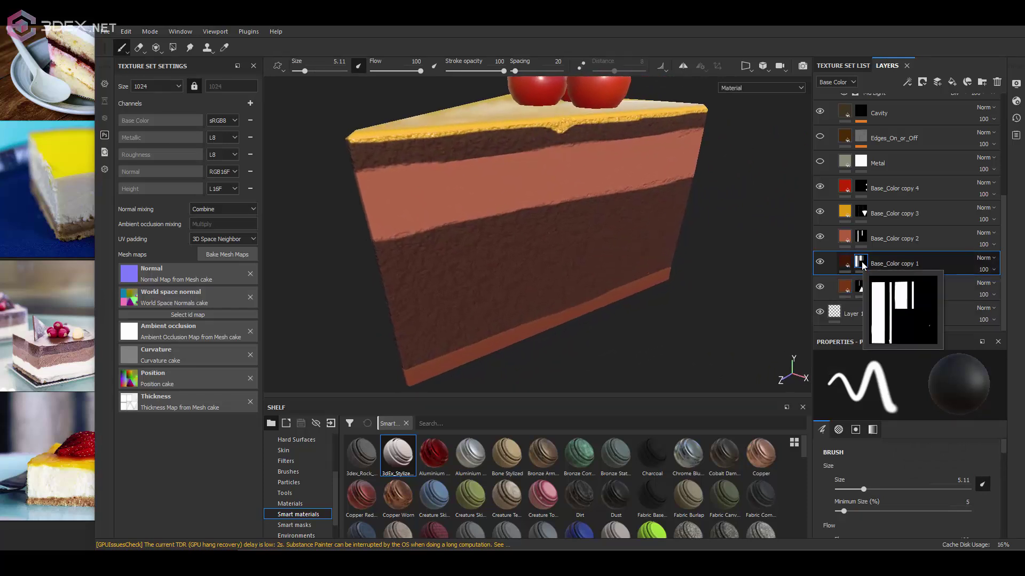
Give Base_Color copy 2 a Directional Noise 2 height texture
click(845, 262)
click(978, 431)
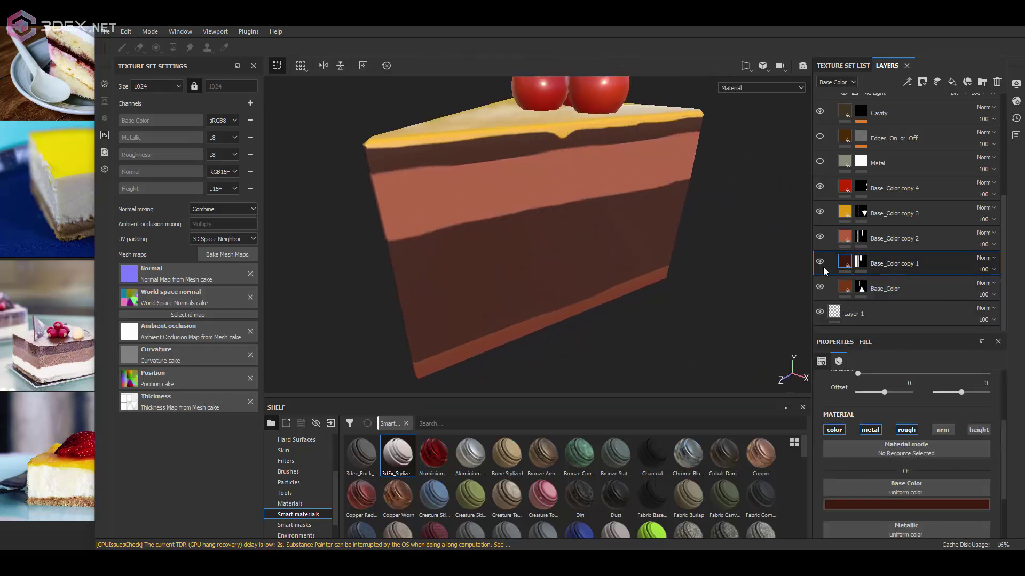
click(907, 238)
scroll(940, 470, down, 5)
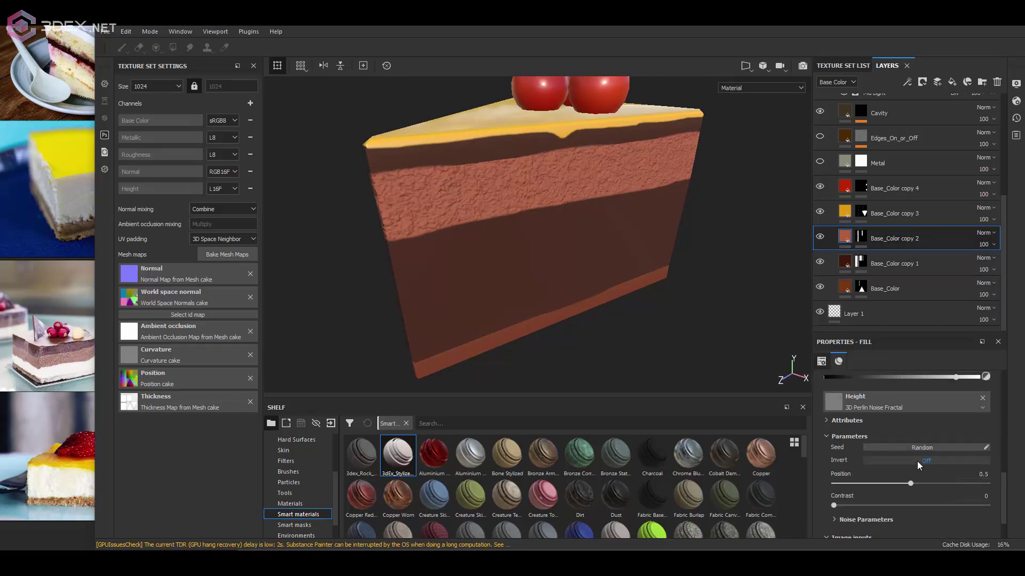
click(872, 477)
click(535, 226)
scroll(535, 226, up, 2)
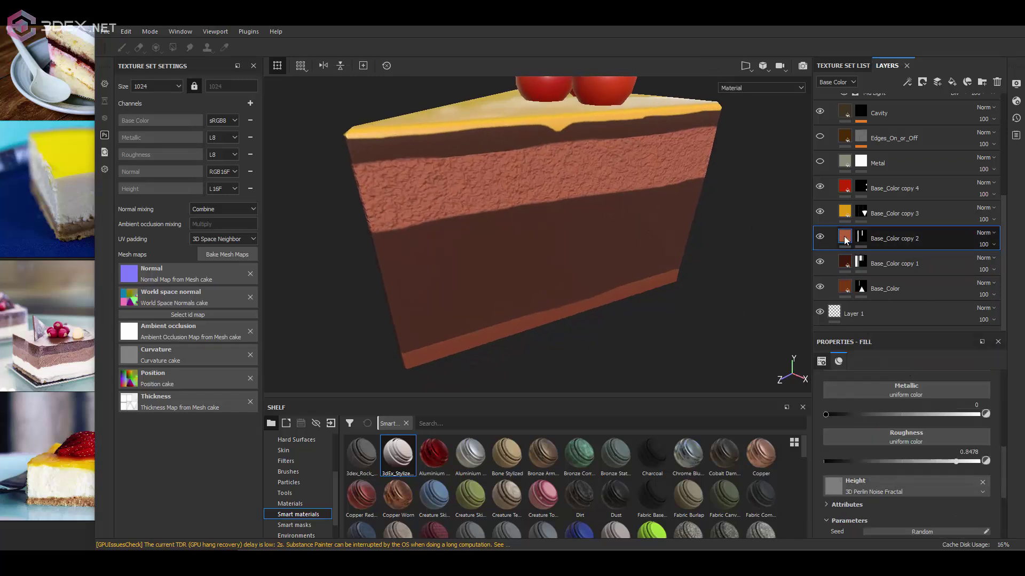
click(908, 485)
click(962, 413)
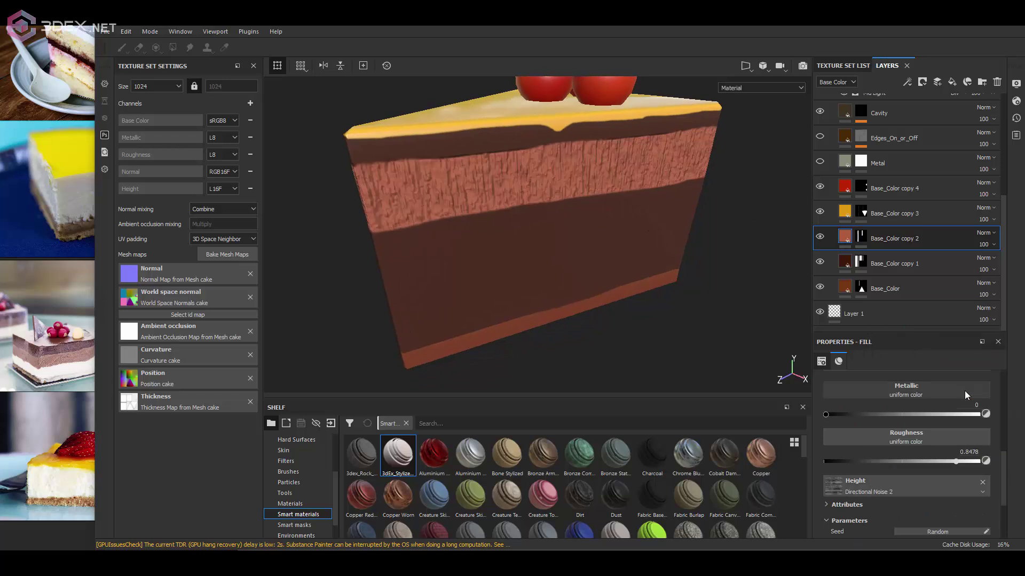
Rotate the sponge texture to 89.63 and, with scale unlocked, reduce one axis to 0.59
scroll(907, 443, up, 5)
click(889, 425)
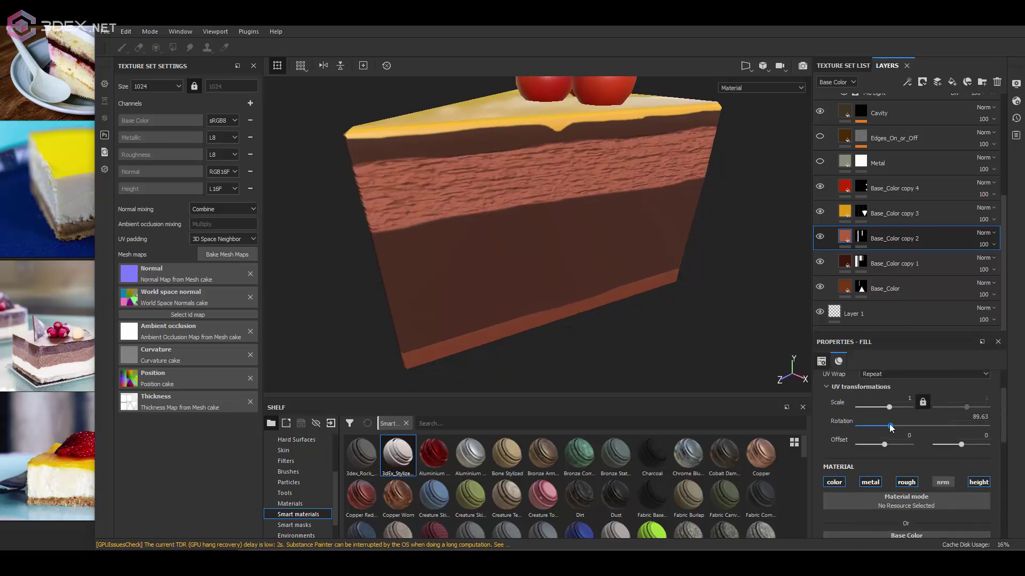
key(f)
mouse_move(614, 194)
alt+mouse_down()
mouse_move(591, 229)
mouse_move(635, 245)
alt+mouse_up()
scroll(603, 249, up, 3)
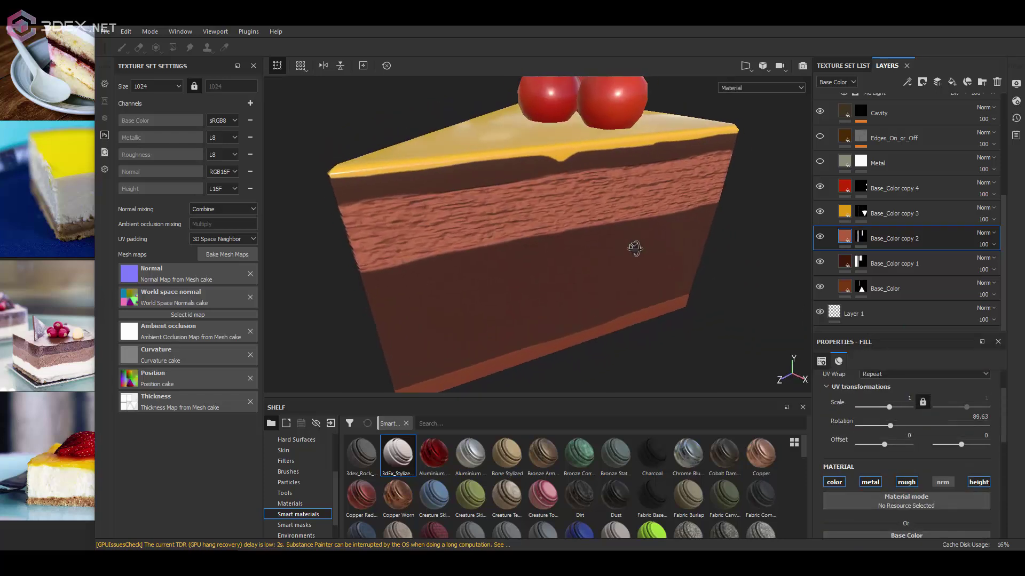
click(922, 402)
drag(966, 407, 965, 407)
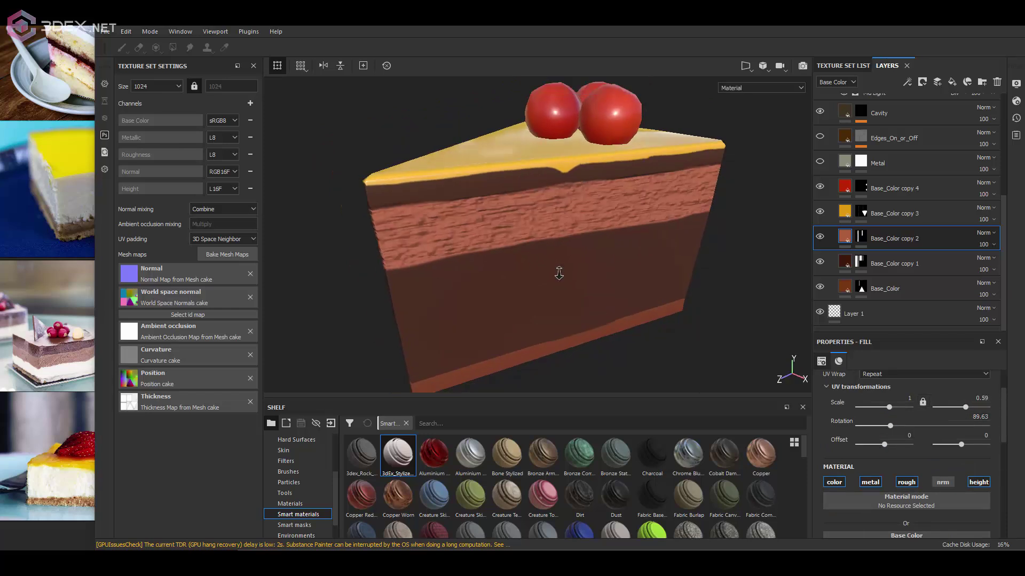
alt+drag(558, 270, 608, 263)
Check the cream top layer, then select the dark sponge layer Base_Color copy 1
click(847, 217)
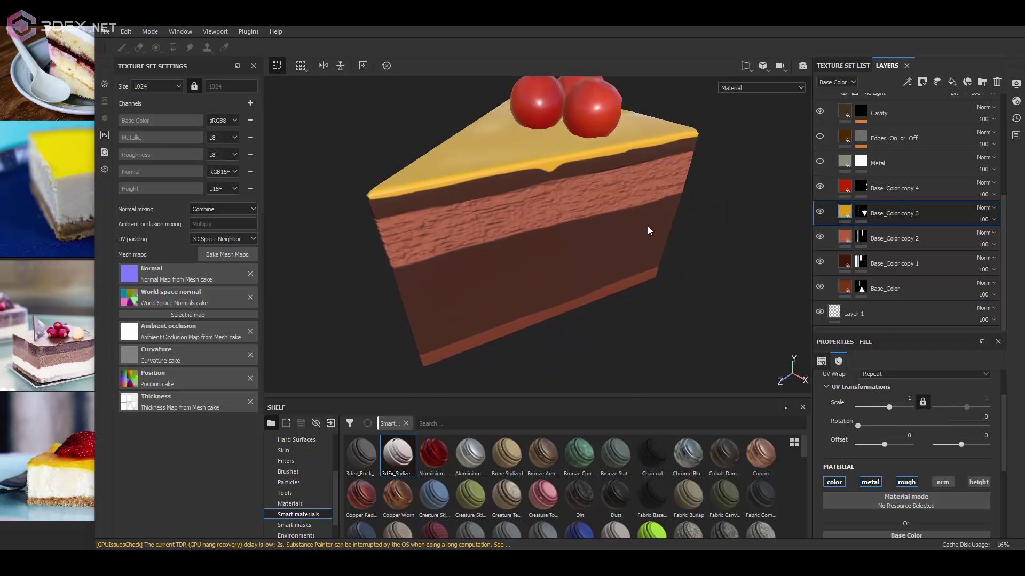
alt+drag(647, 229, 650, 251)
click(841, 267)
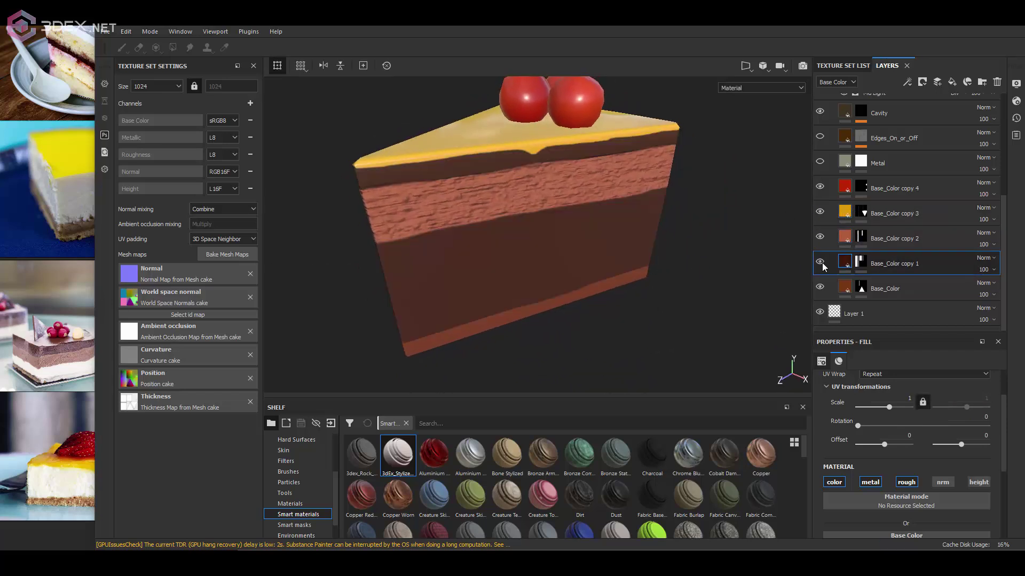
Drag Base_Color copy 1 above the cream top layer in the stack
drag(822, 267, 833, 239)
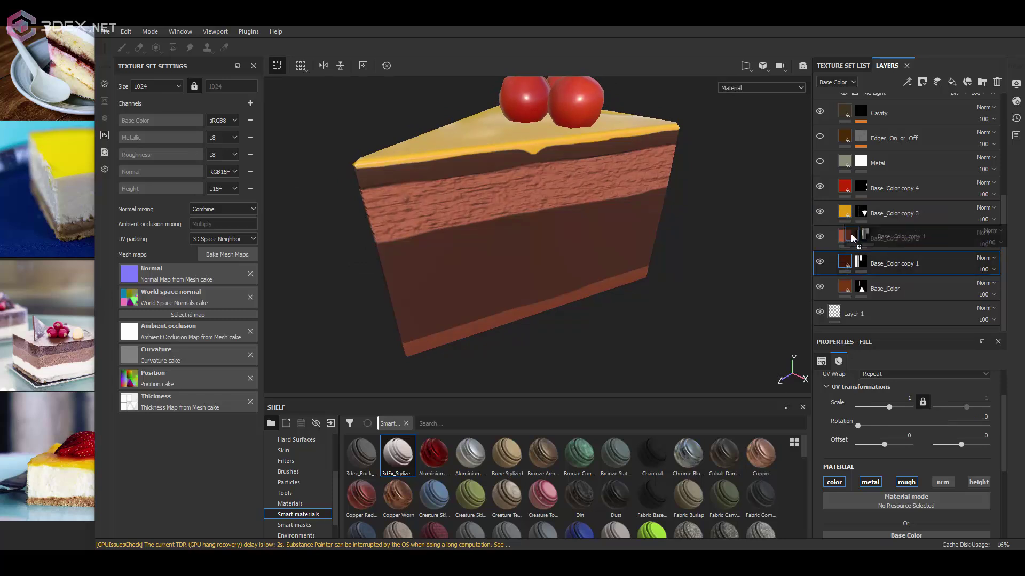
alt+drag(507, 228, 594, 213)
drag(846, 240, 849, 213)
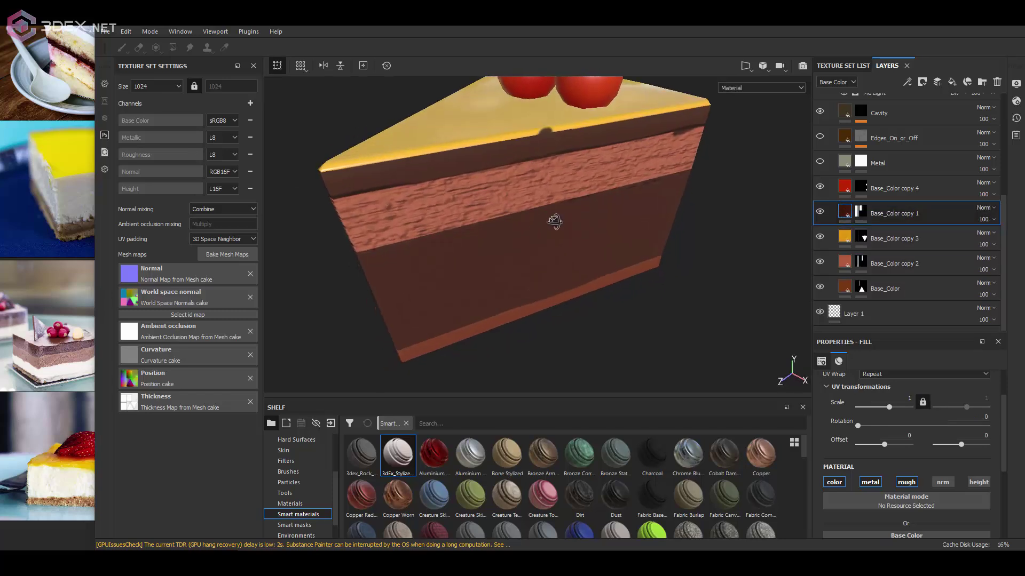
alt+drag(549, 217, 600, 208)
key(1)
alt+drag(592, 146, 593, 126)
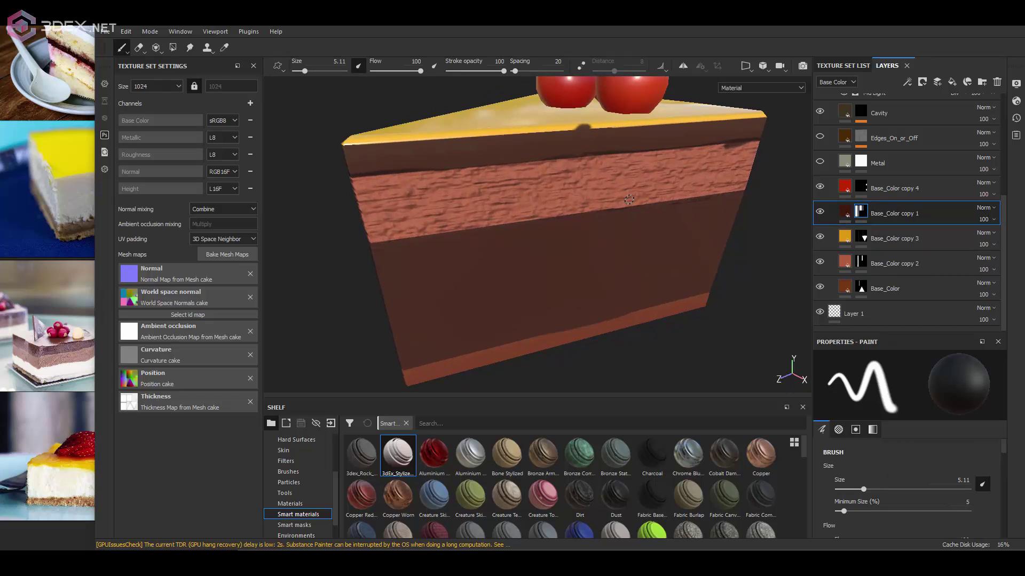
Undo the reorder and enable a 3D Perlin Noise Fractal height on Base_Color copy 3
key(ctrl+z)
alt+drag(629, 199, 613, 212)
key(ctrl+z)
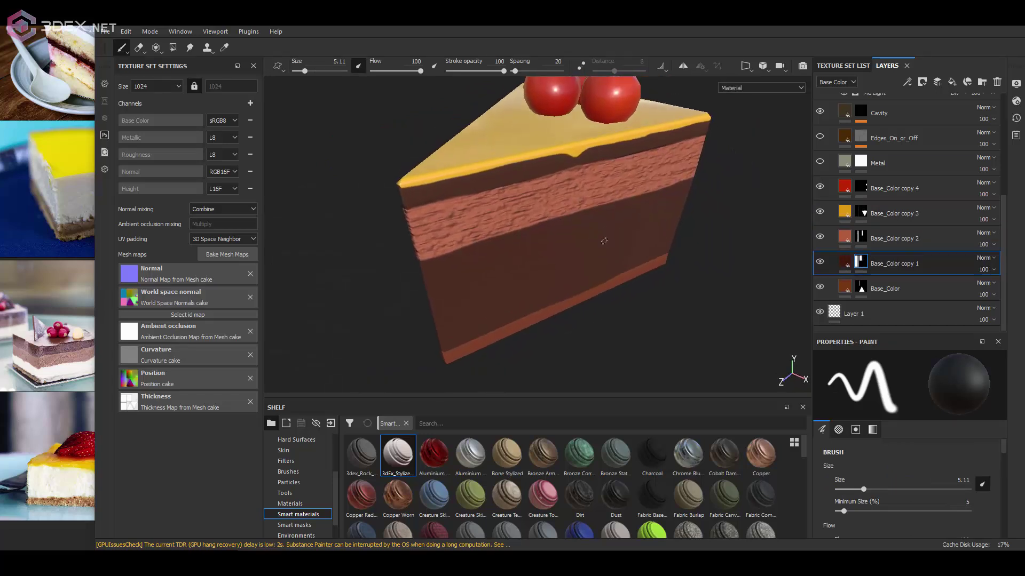
click(897, 214)
click(977, 482)
Replace the cream top's height texture with Creased
scroll(918, 459, down, 1)
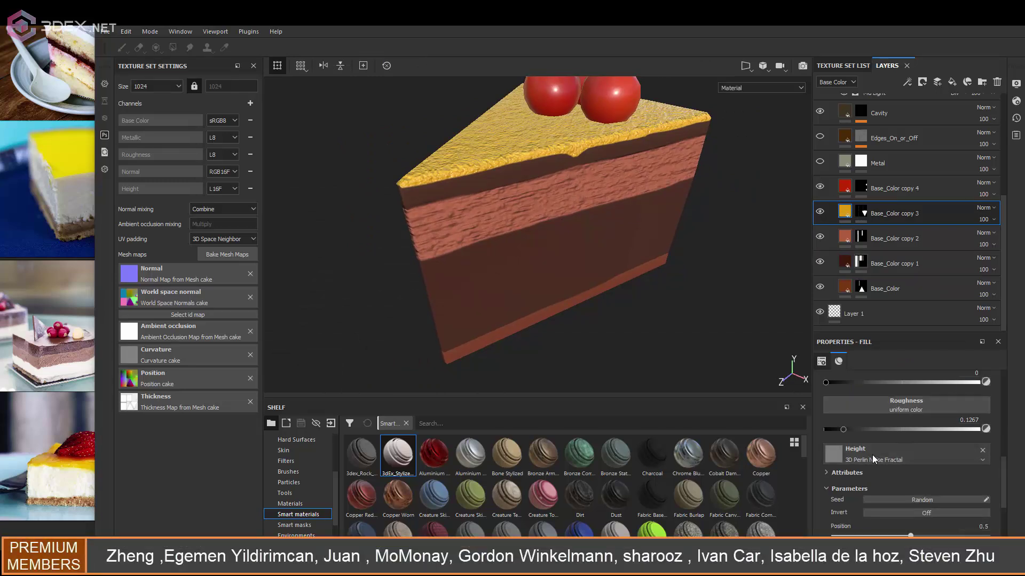
click(877, 458)
scroll(939, 368, down, 3)
scroll(913, 380, down, 3)
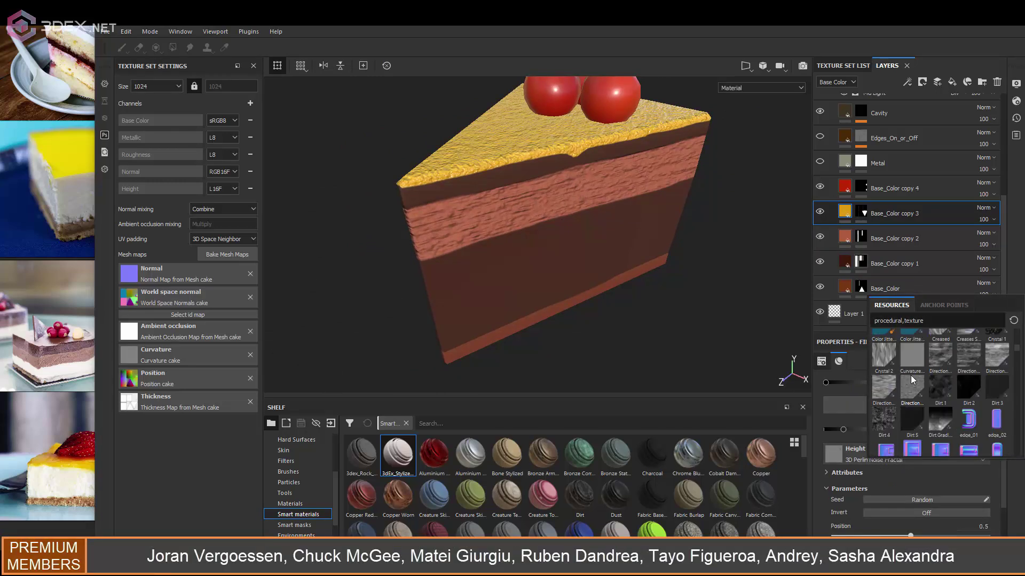
click(940, 424)
alt+drag(620, 206, 638, 218)
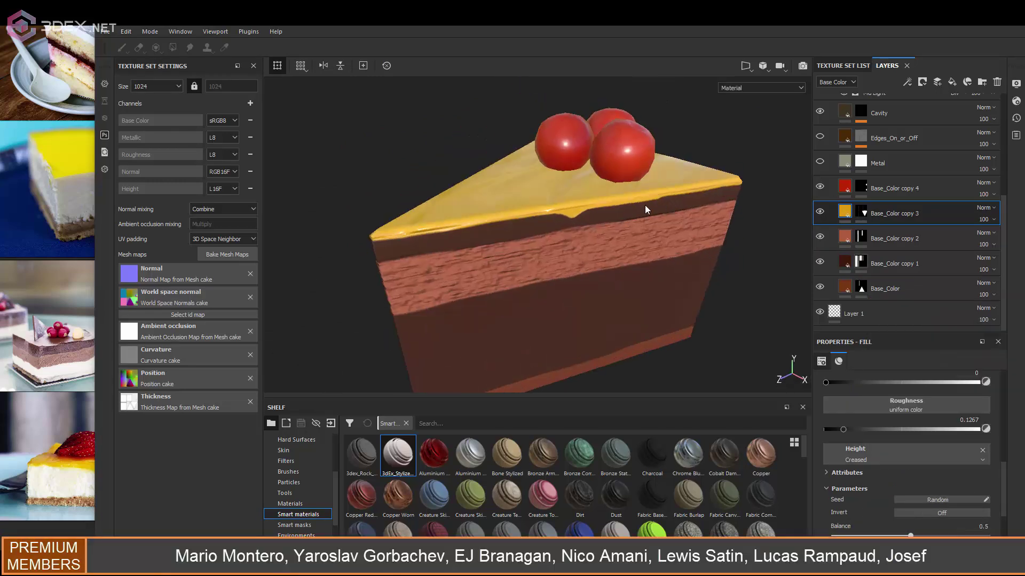
scroll(943, 427, up, 3)
Switch the cream fill to Tri-planar projection, keep rotation 0, and scale it to 0.47
click(923, 399)
click(889, 418)
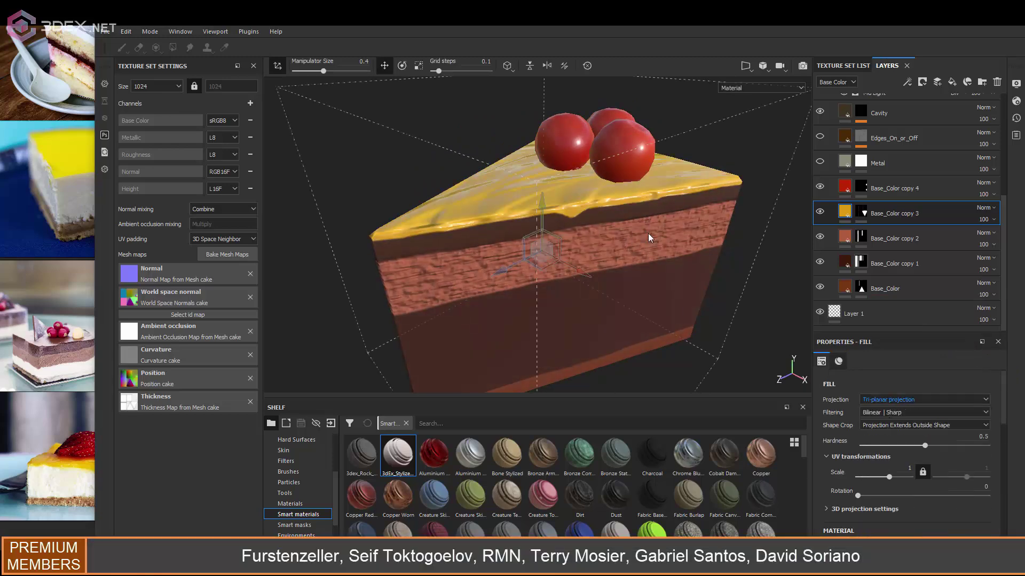
mouse_move(664, 237)
alt+right_down()
mouse_move(669, 209)
mouse_move(662, 260)
mouse_move(652, 247)
mouse_move(573, 255)
alt+right_up()
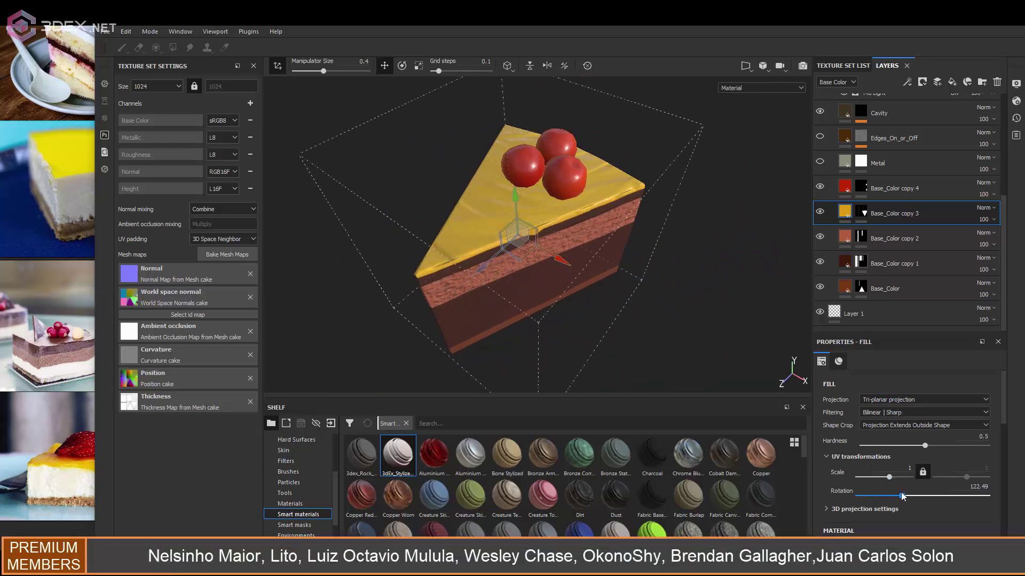
drag(887, 476, 889, 476)
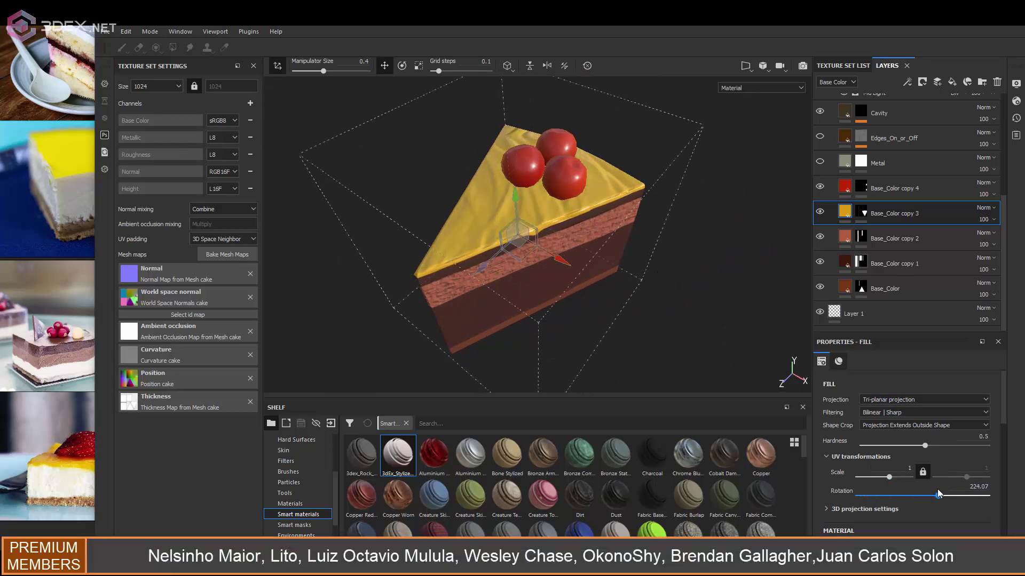
alt+right_drag(667, 308, 699, 256)
scroll(929, 449, down, 1)
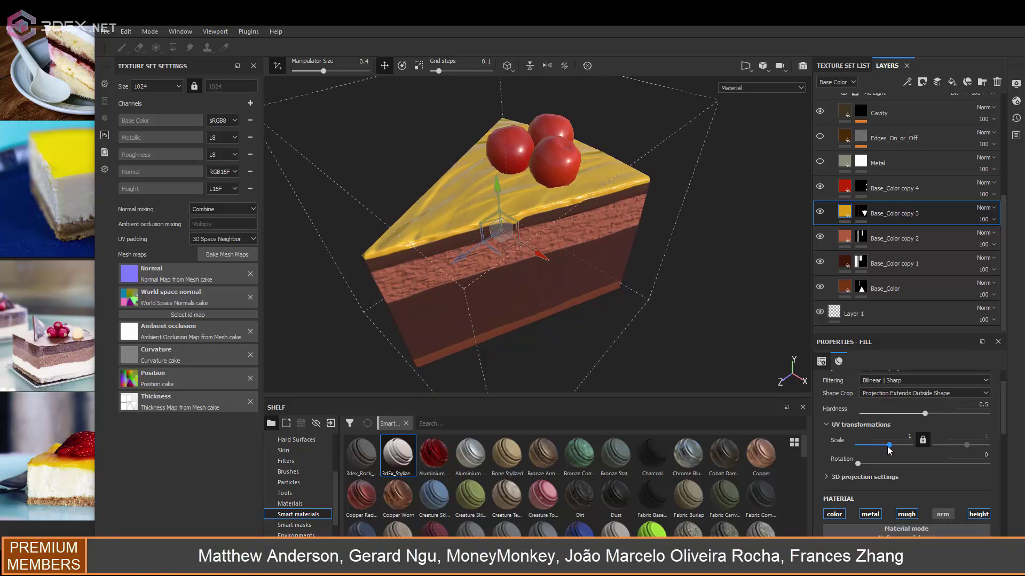
drag(888, 447, 888, 444)
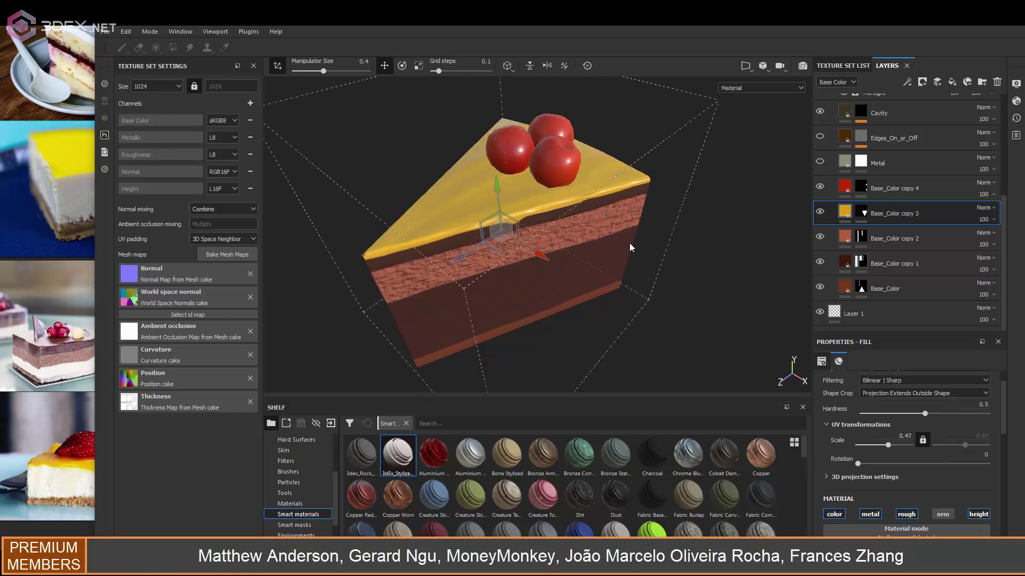
alt+drag(630, 247, 585, 271)
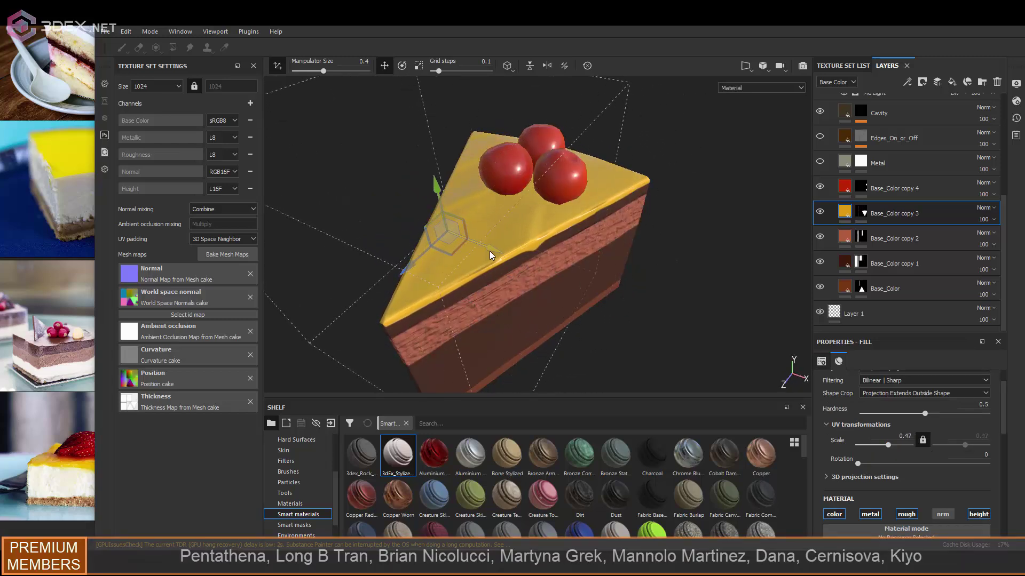
mouse_move(489, 251)
alt+mouse_down()
mouse_move(568, 284)
mouse_move(666, 252)
mouse_move(784, 170)
mouse_move(795, 357)
mouse_move(686, 231)
mouse_move(629, 230)
mouse_move(668, 230)
mouse_move(666, 197)
alt+mouse_up()
alt+right_drag(665, 197, 665, 222)
Duplicate Base_Color copy 1 as Base_Color copy 5 with its color channel turned off
click(848, 263)
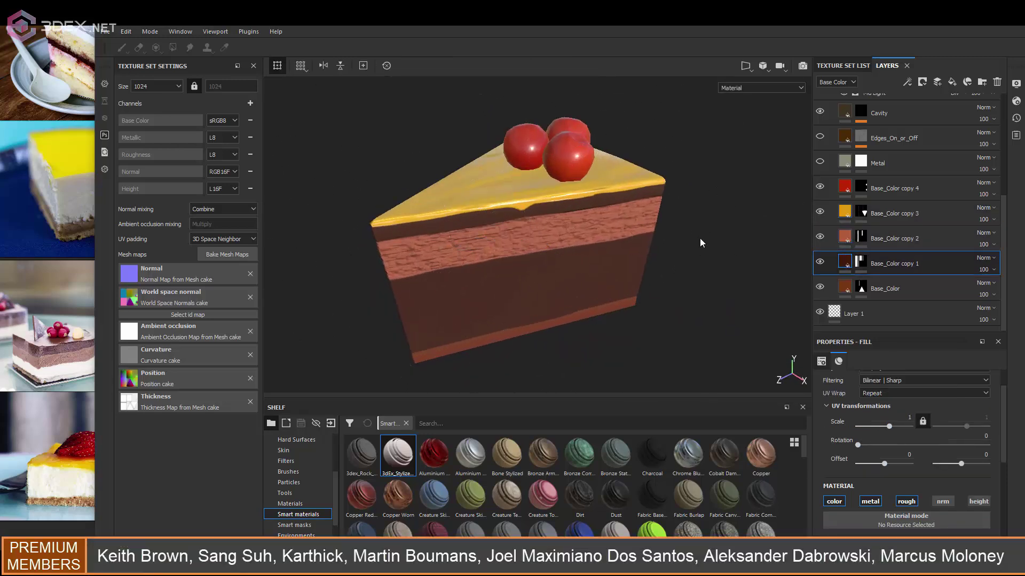
alt+drag(619, 251, 666, 259)
key(ctrl+d)
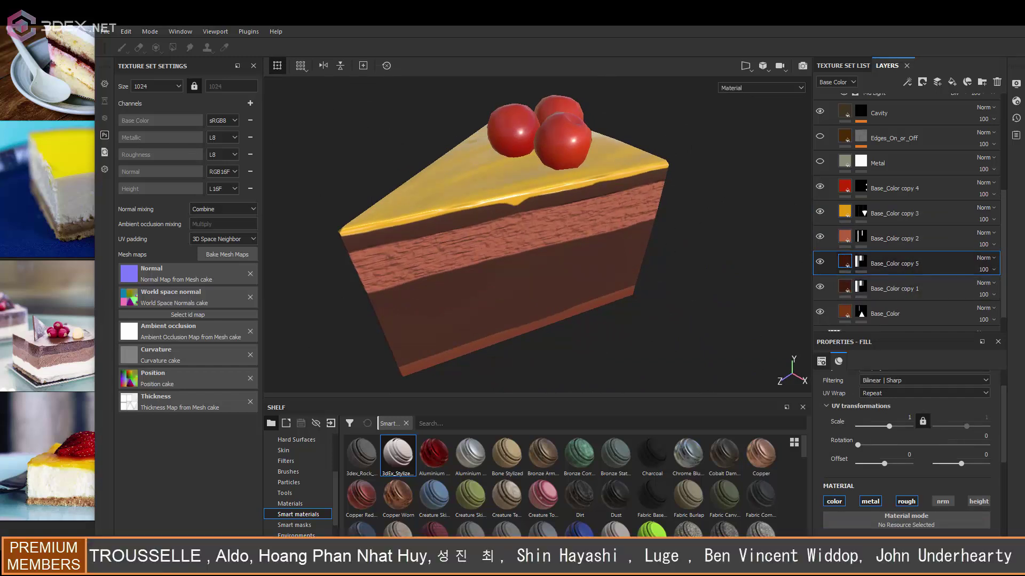
click(843, 501)
Check the new layer's height texture choices and set up a size-7.08 paint brush
scroll(925, 476, down, 3)
scroll(880, 459, down, 2)
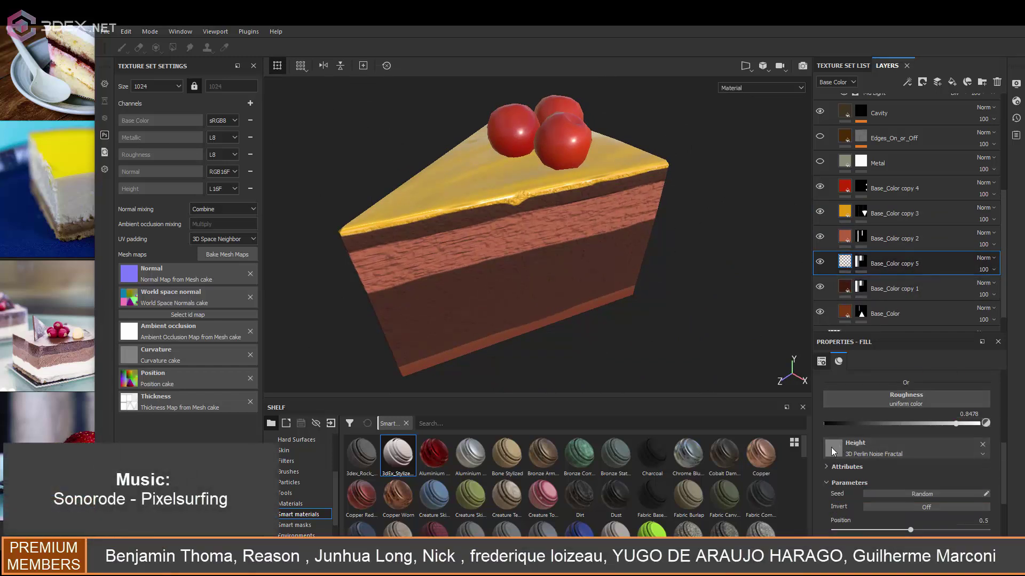
click(831, 447)
click(901, 364)
alt+drag(747, 373, 538, 240)
scroll(538, 240, up, 3)
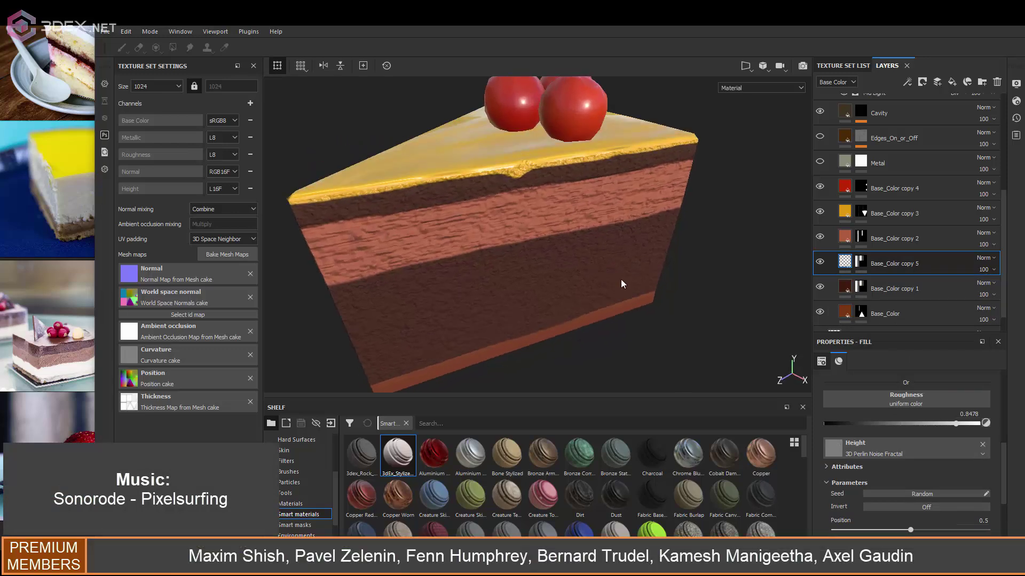
key(1)
scroll(567, 162, up, 1)
key(bracketright)
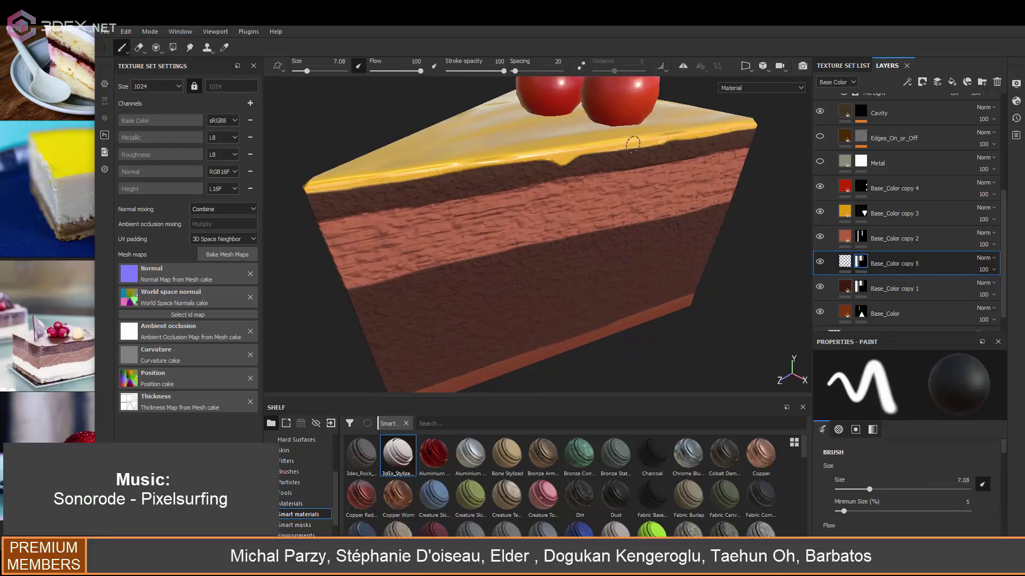
Orbit, pan and zoom around the slice to inspect the sponge bands from several sides
scroll(542, 241, up, 2)
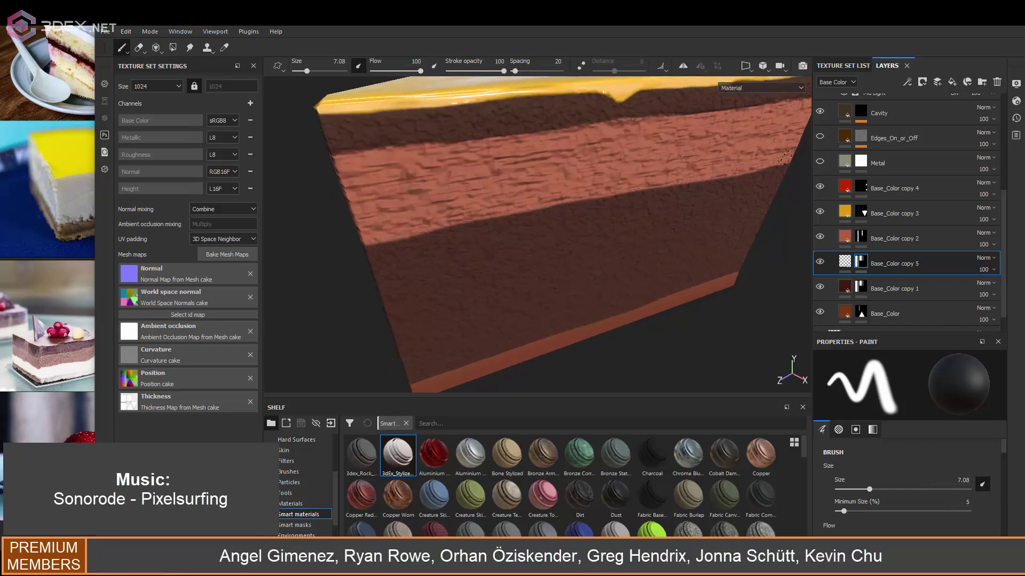
alt+drag(650, 122, 496, 176)
scroll(612, 124, up, 1)
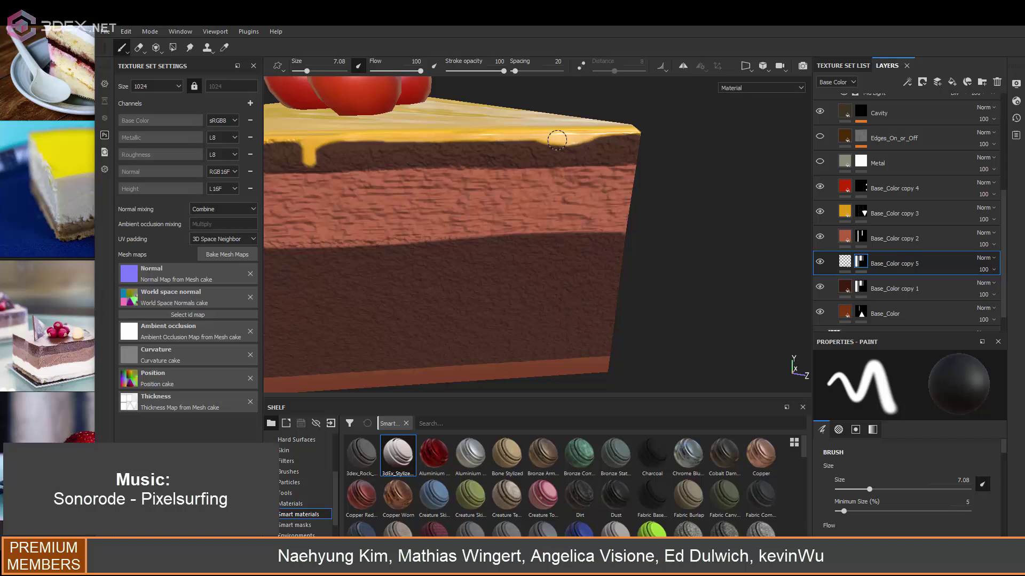
alt+drag(557, 140, 450, 155)
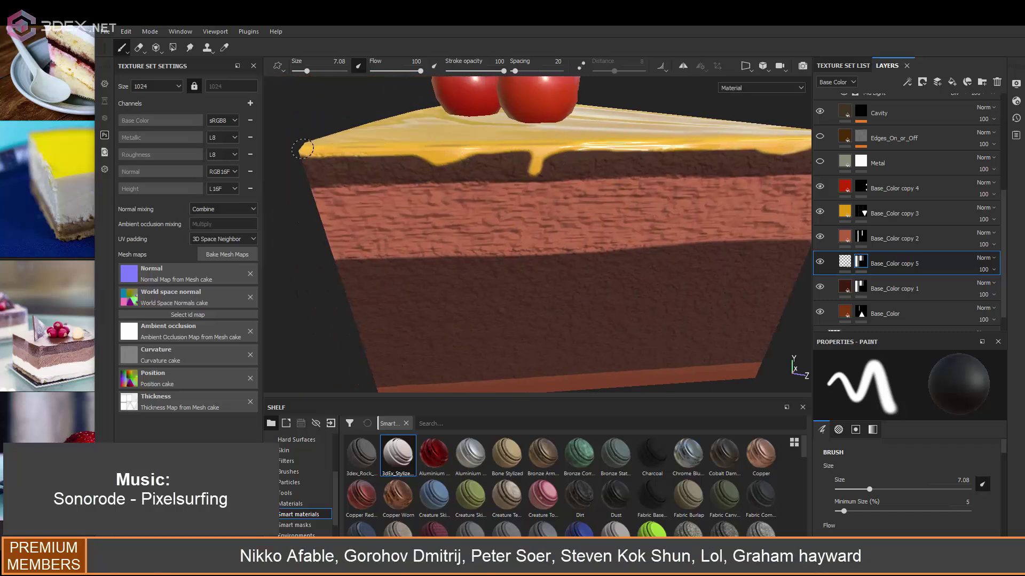
alt+drag(524, 201, 344, 177)
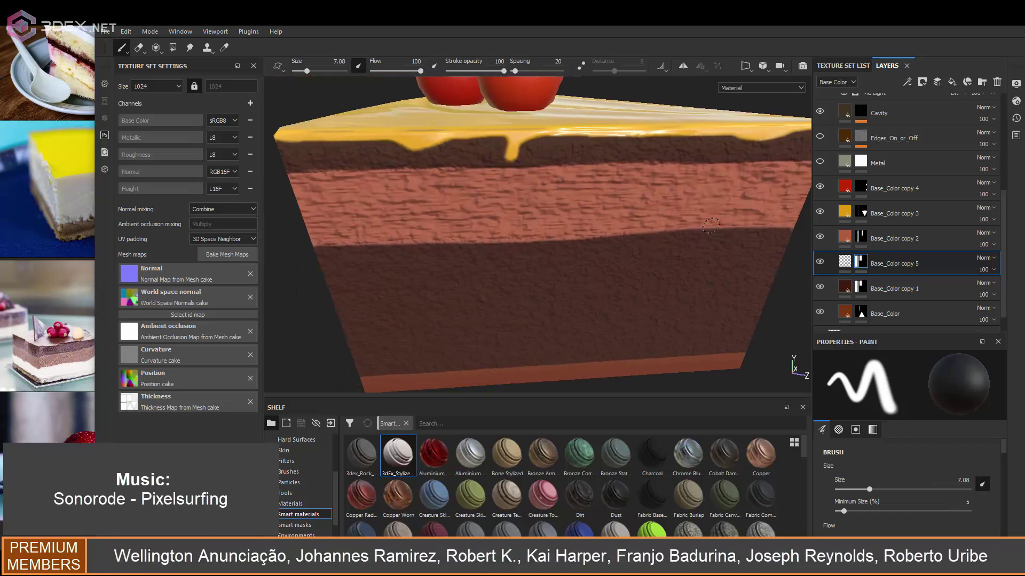
scroll(710, 225, down, 3)
alt+drag(711, 225, 485, 196)
scroll(572, 151, up, 3)
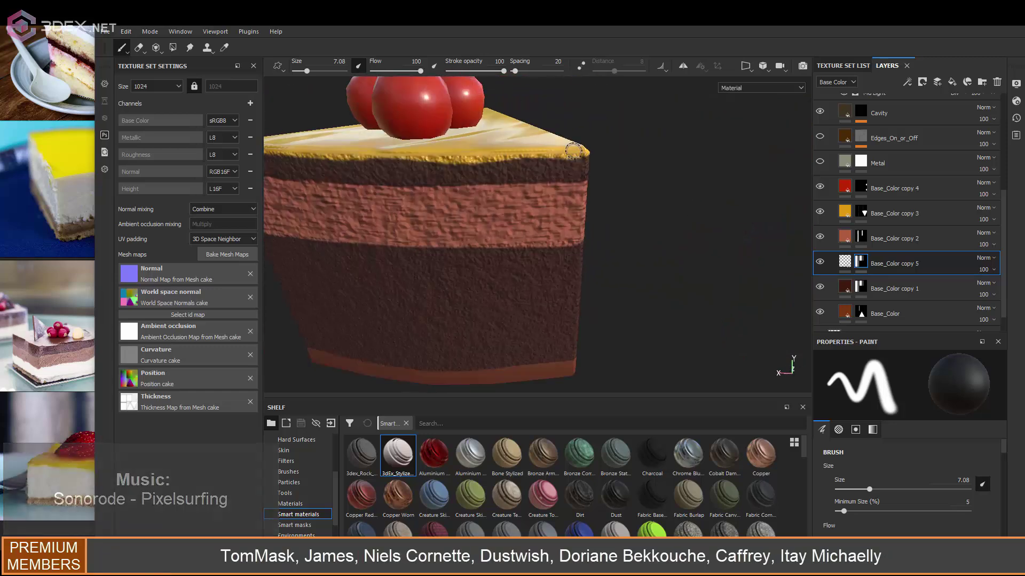
mouse_move(572, 151)
alt+mouse_down()
mouse_move(506, 155)
mouse_move(552, 180)
alt+mouse_up()
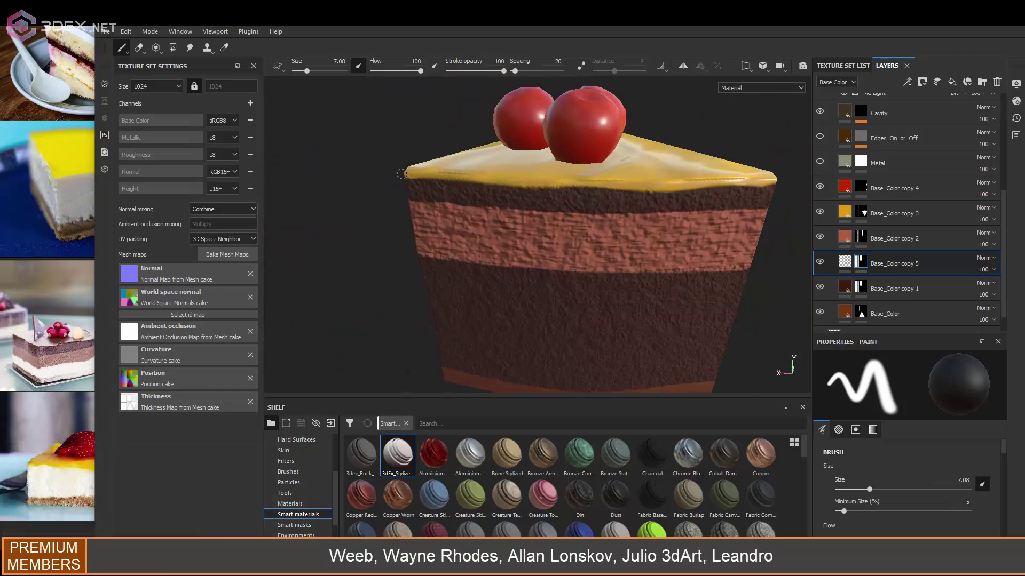
alt+drag(401, 174, 599, 238)
scroll(516, 276, up, 3)
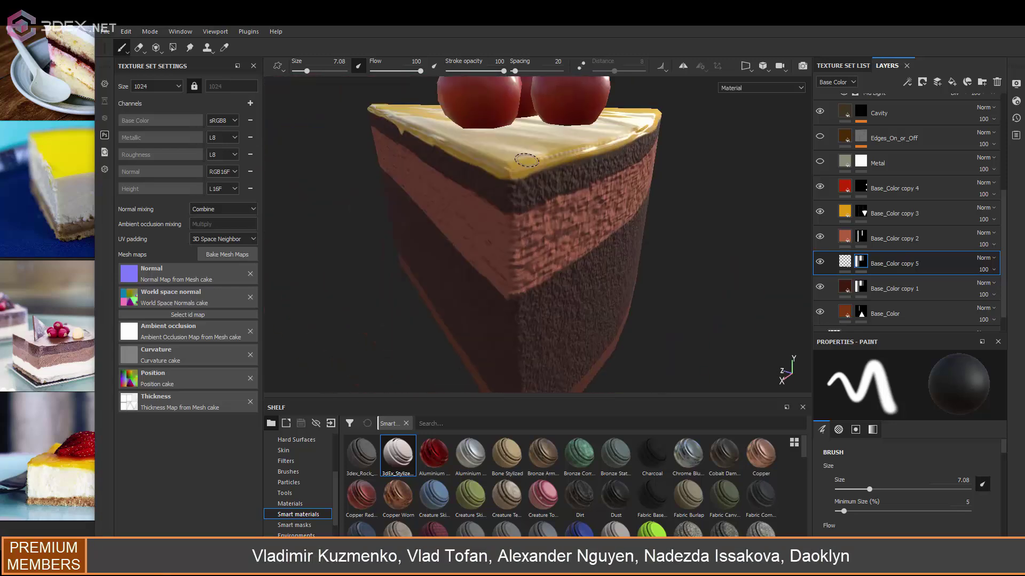
mouse_move(374, 227)
alt+mouse_down()
mouse_move(593, 176)
mouse_move(534, 224)
alt+mouse_up()
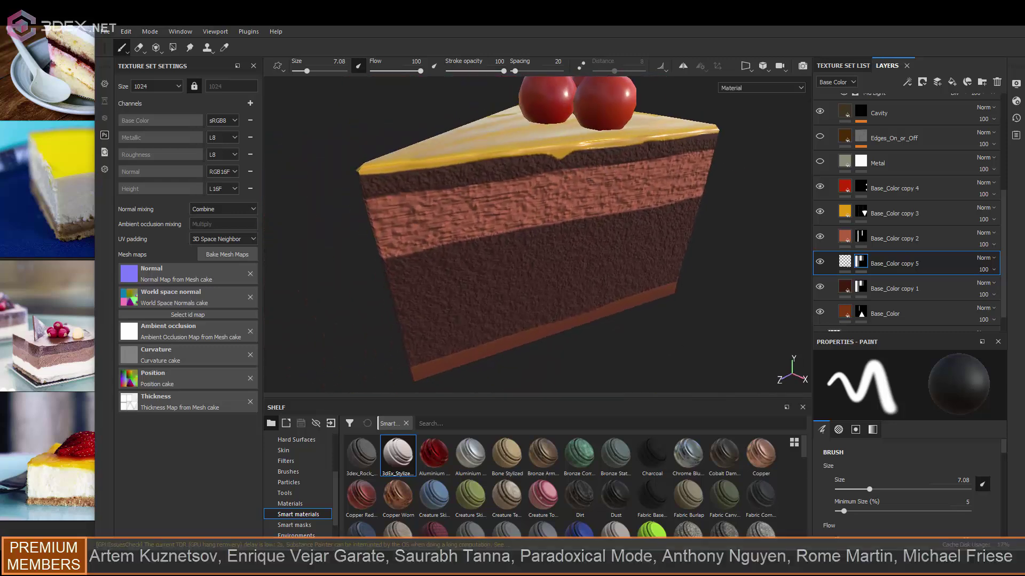
Shrink Base_Color copy 5's texture tiling scale to 0.31
click(845, 261)
drag(894, 427, 888, 430)
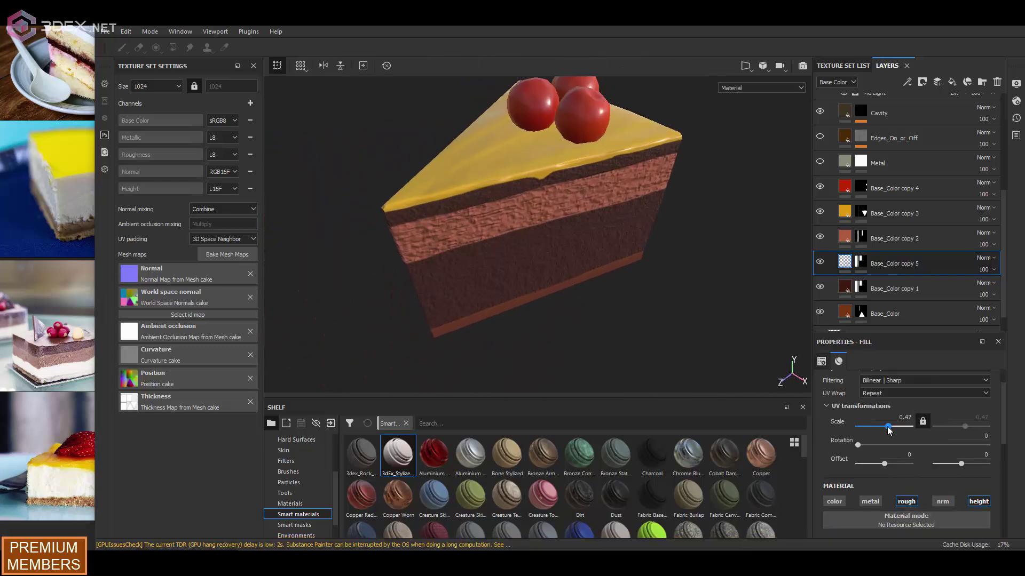
alt+drag(623, 220, 597, 267)
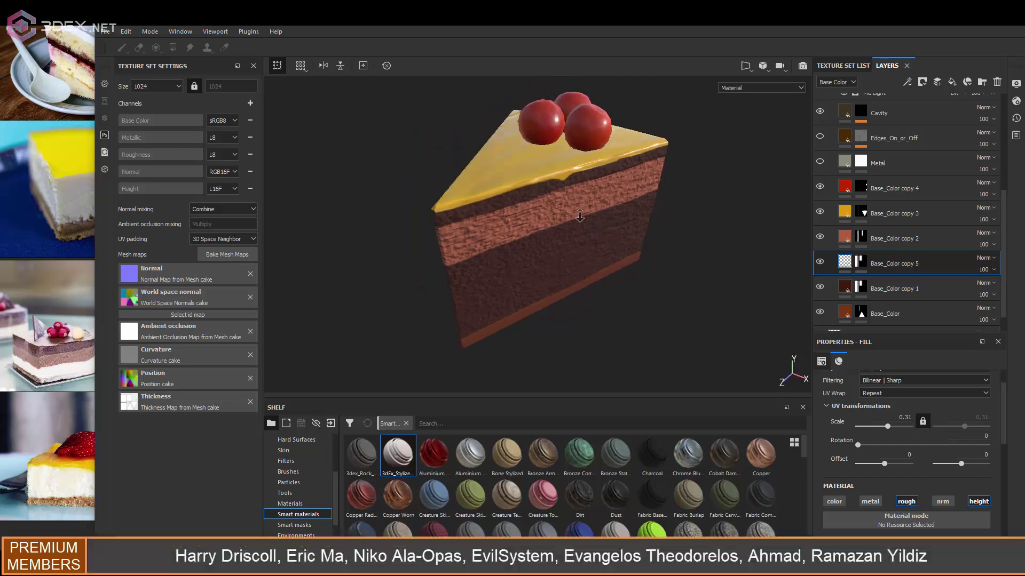
scroll(907, 267, down, 1)
Switch the Base_Color layer's height pattern to Clouds 3
click(902, 288)
scroll(928, 424, up, 2)
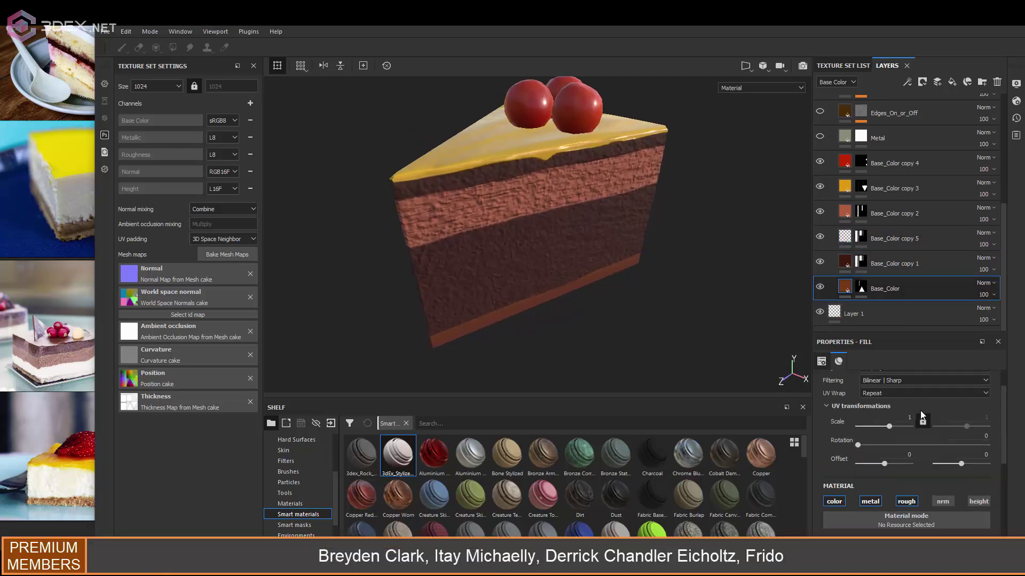
scroll(938, 428, down, 2)
scroll(896, 458, down, 5)
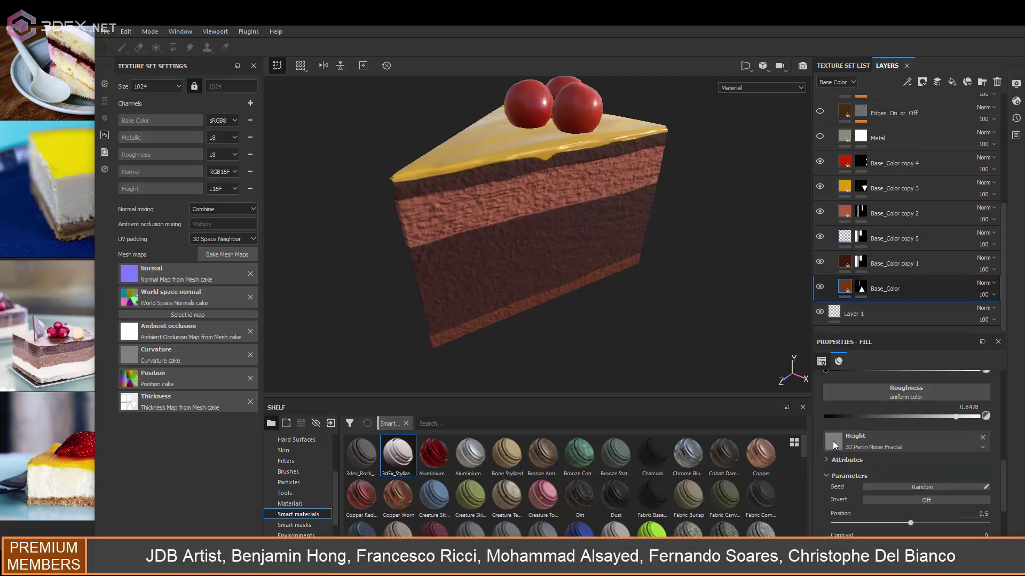
click(833, 441)
scroll(902, 379, up, 2)
scroll(923, 379, up, 1)
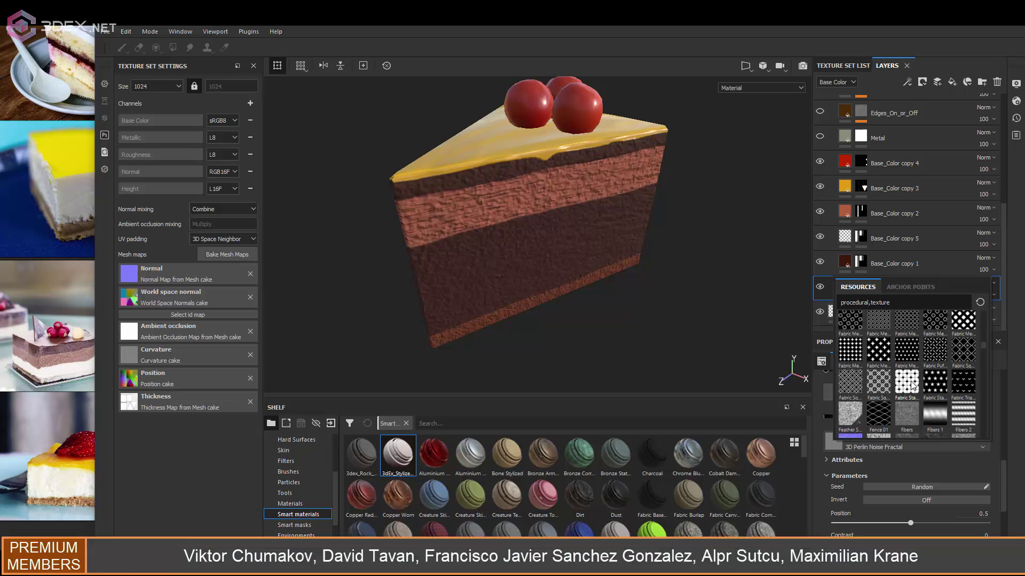
scroll(944, 380, up, 1)
scroll(963, 380, up, 1)
click(964, 380)
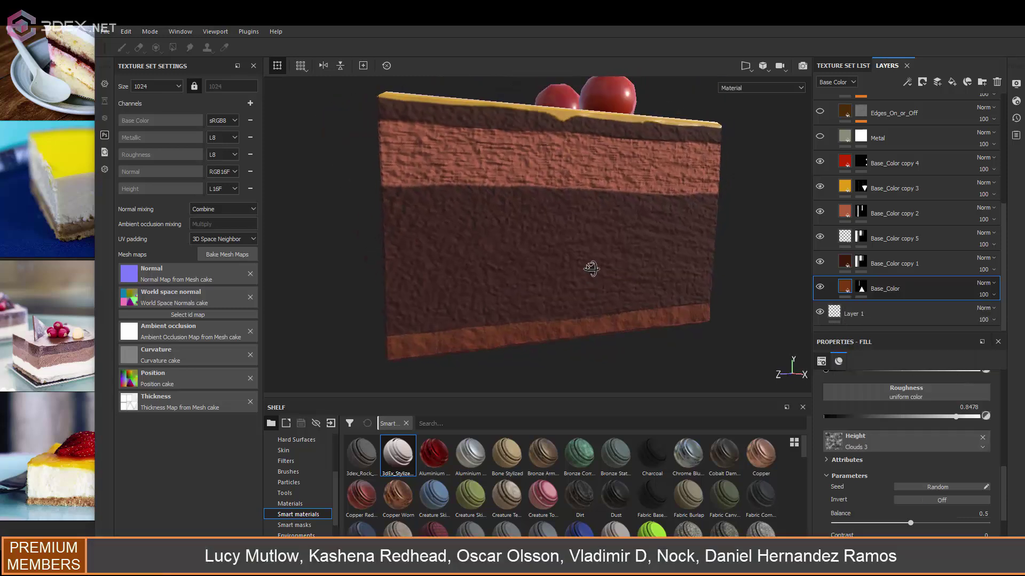
alt+drag(428, 189, 581, 234)
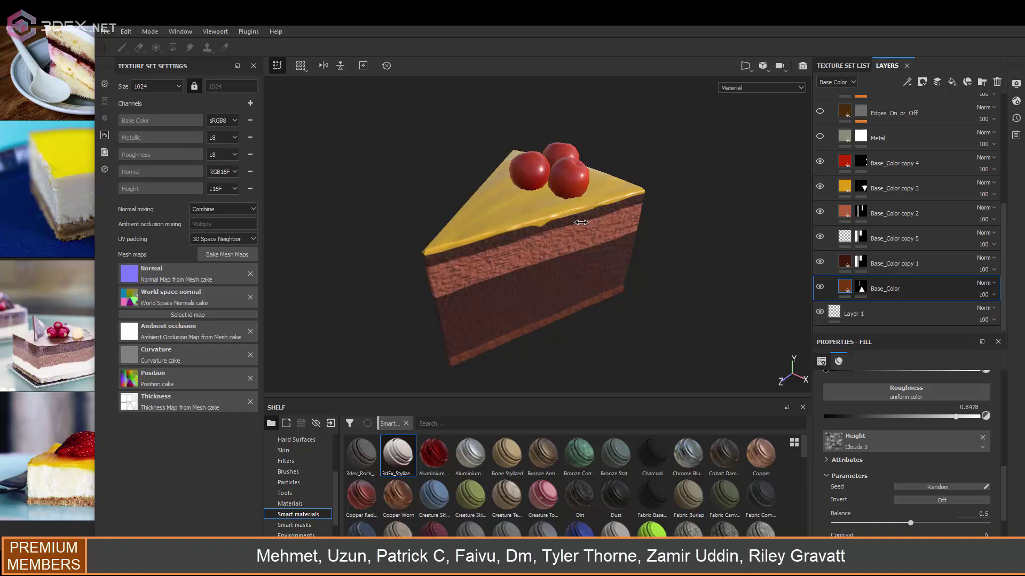
In Shader Settings, lower the displacement and raise tessellation subdivisions to 8.36
click(1016, 118)
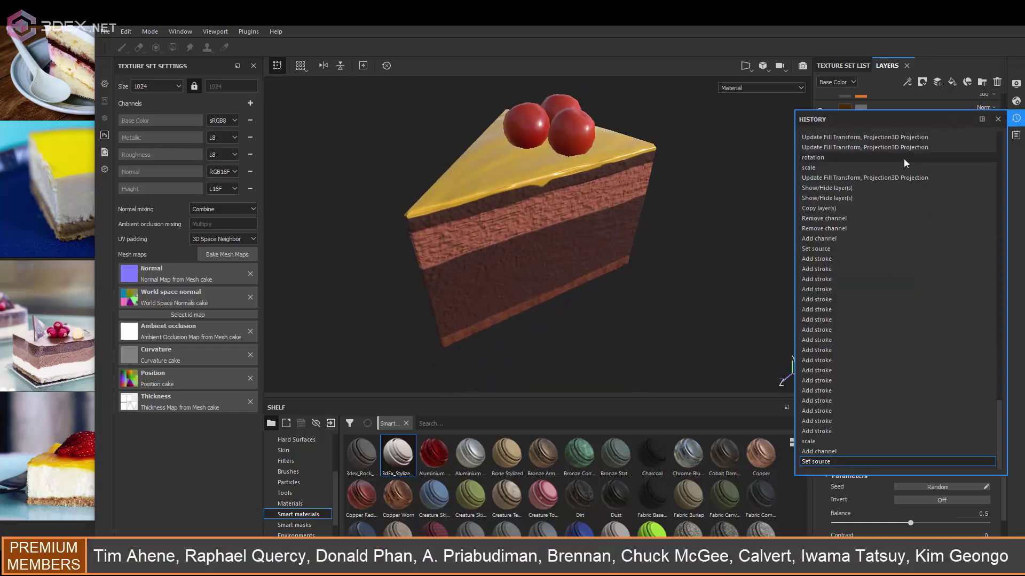
click(821, 164)
scroll(876, 252, up, 1)
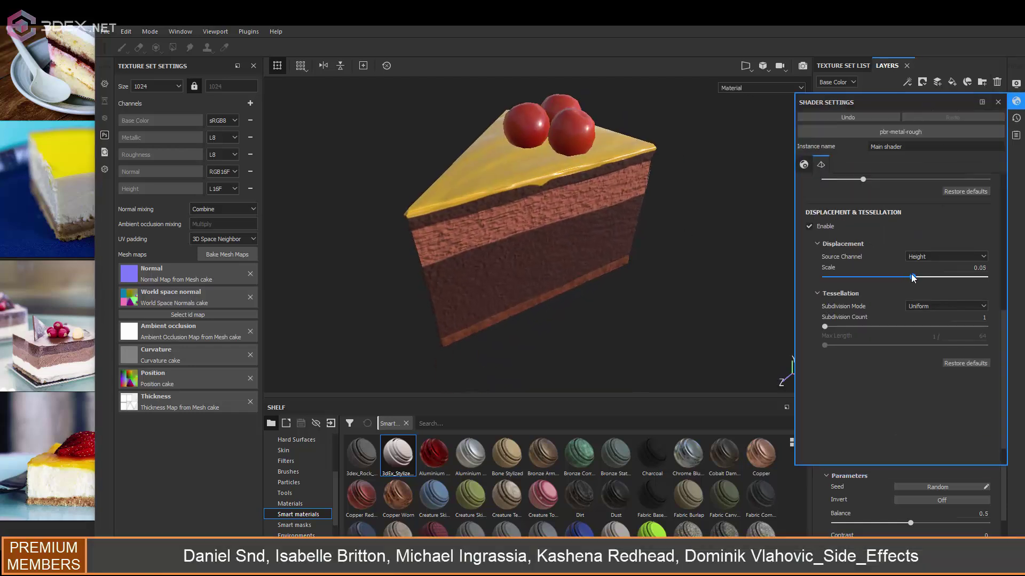
drag(913, 276, 889, 276)
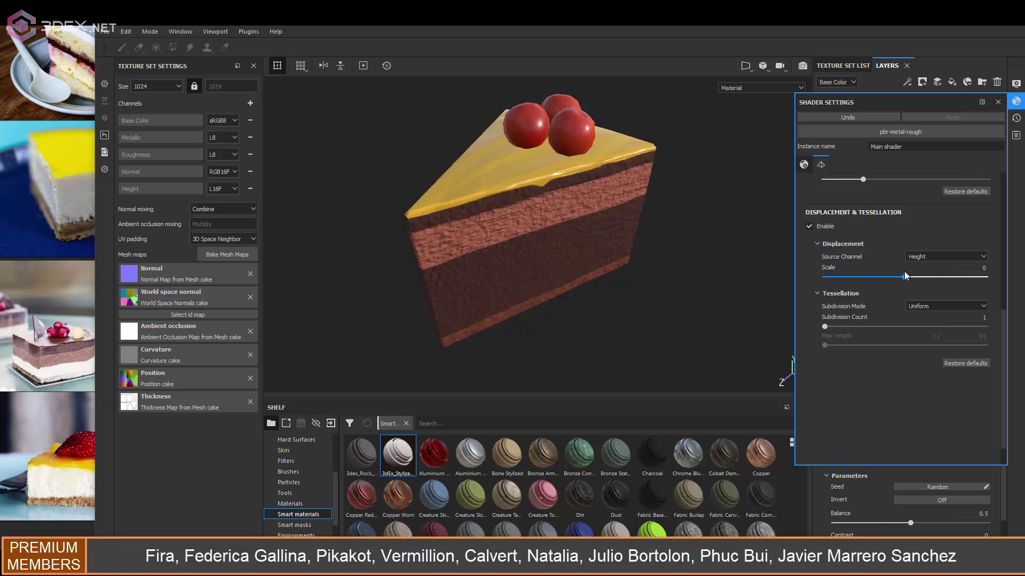
scroll(567, 245, up, 3)
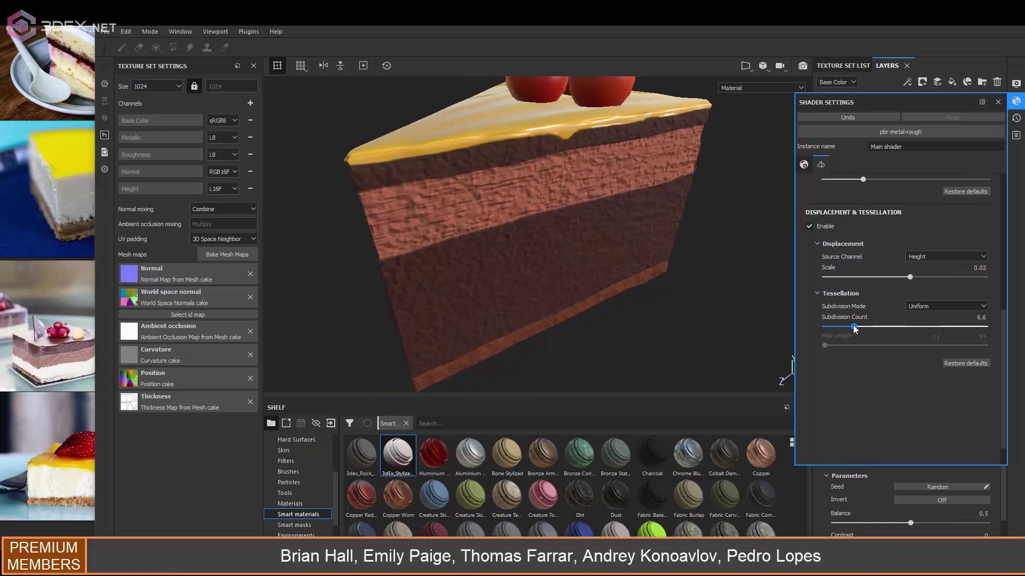
drag(857, 332, 864, 330)
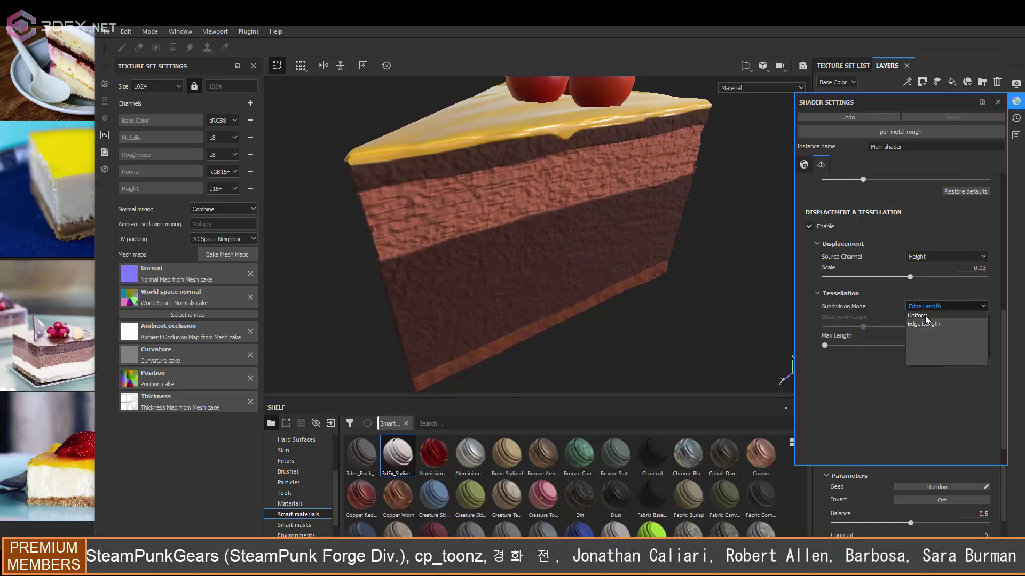
click(924, 315)
alt+drag(521, 240, 552, 194)
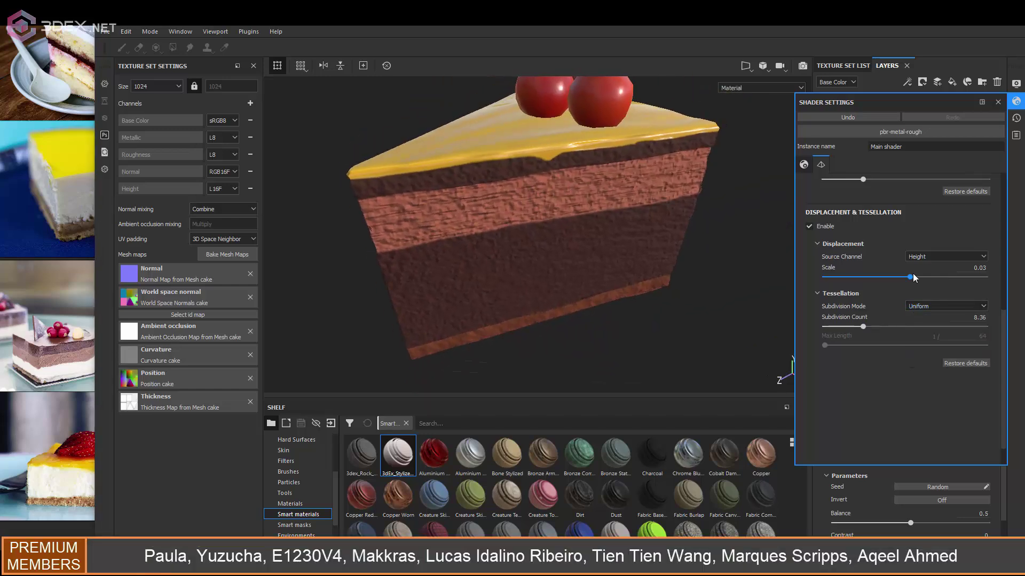
Experiment with the displacement scale, ending at a small positive value
drag(904, 278, 900, 277)
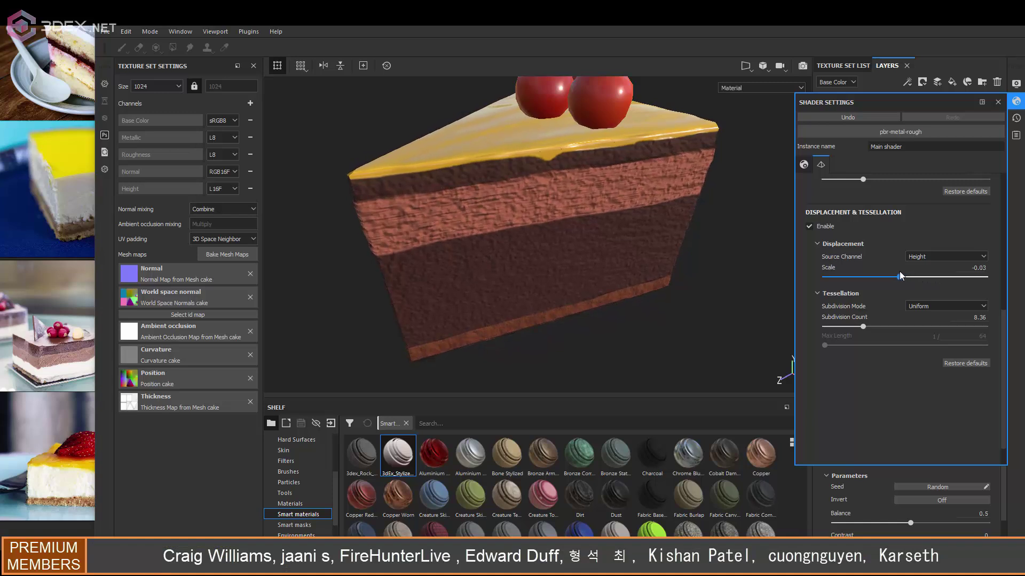
key(f)
mouse_move(534, 240)
alt+mouse_down()
mouse_move(469, 238)
mouse_move(560, 224)
alt+mouse_up()
mouse_move(560, 224)
alt+right_down()
mouse_move(624, 207)
mouse_move(775, 234)
alt+right_up()
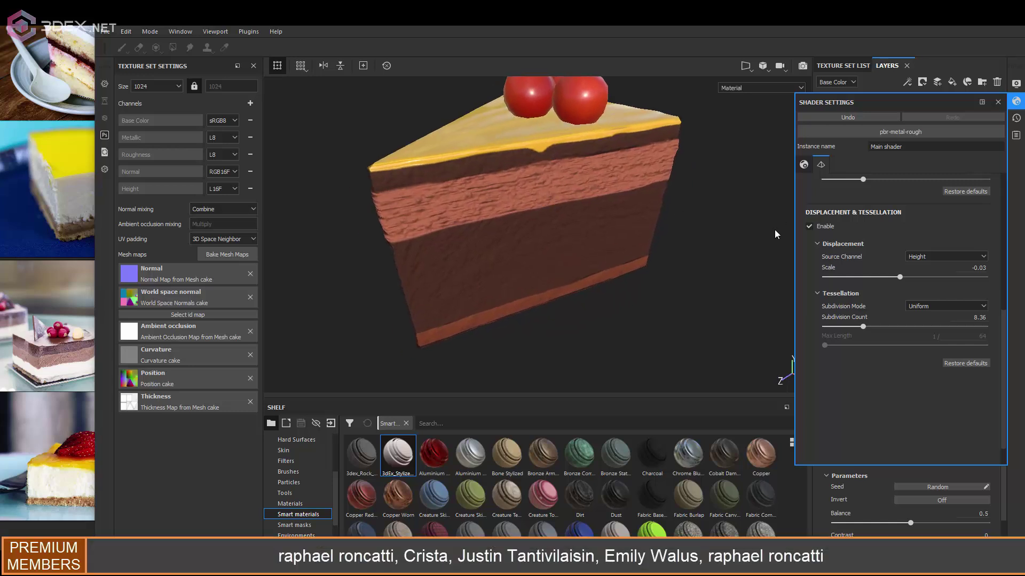
click(901, 278)
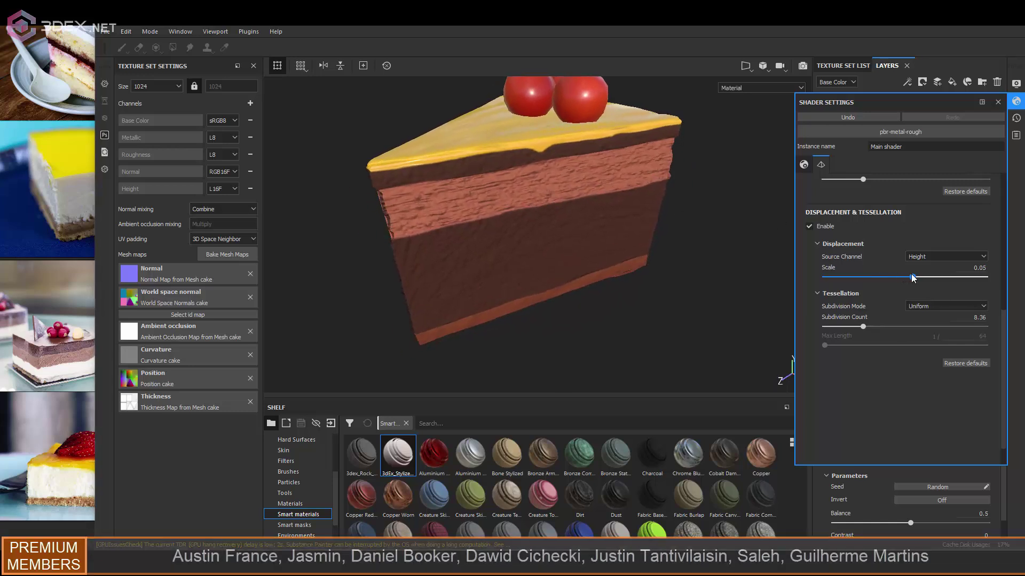
drag(897, 277, 908, 277)
Use Edge Length tessellation and Height as source at scale 0.04, then select Base_Color copy 2
click(946, 305)
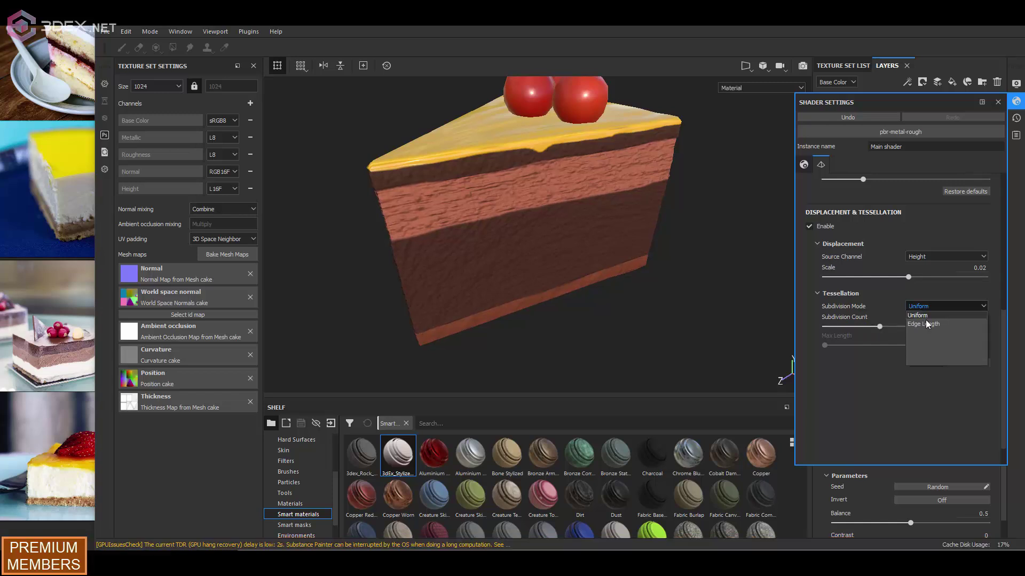
click(928, 327)
mouse_move(624, 262)
alt+mouse_down()
mouse_move(523, 259)
mouse_move(887, 306)
alt+mouse_up()
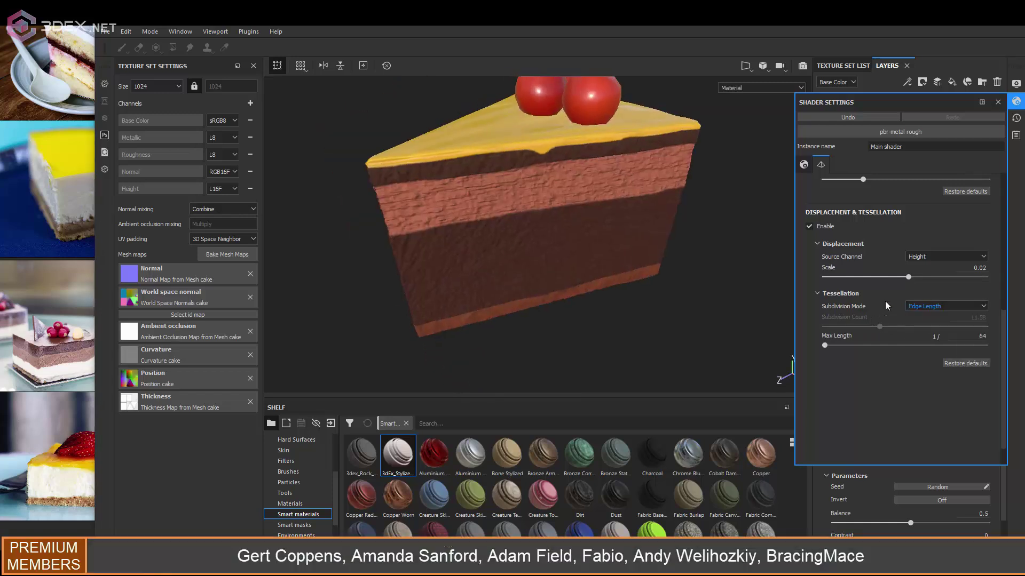
click(928, 267)
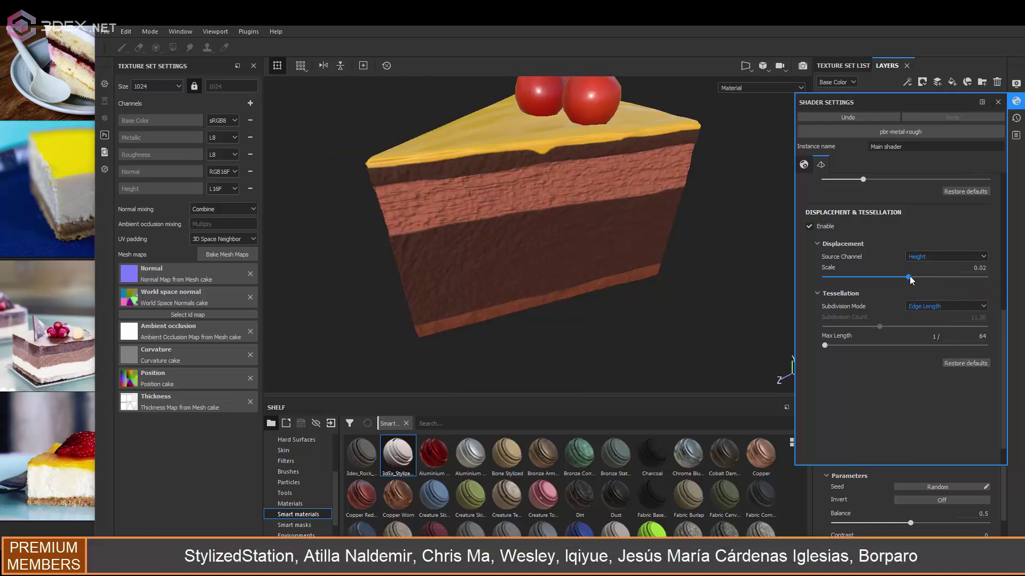
drag(905, 281, 907, 280)
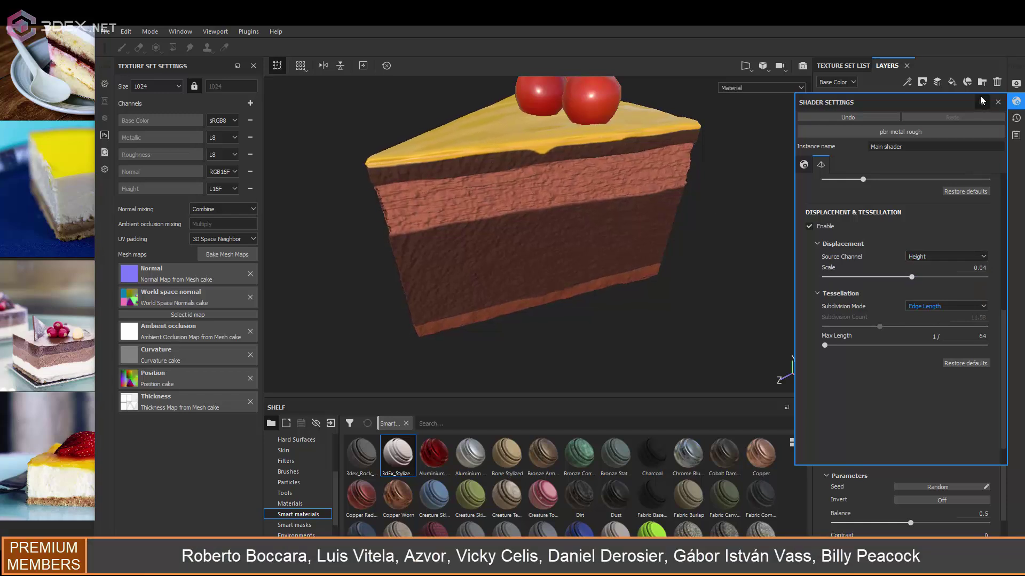
click(998, 102)
click(841, 216)
Duplicate Base_Color copy 2 as a height-only layer with height lowered to about 0.68
key(ctrl+d)
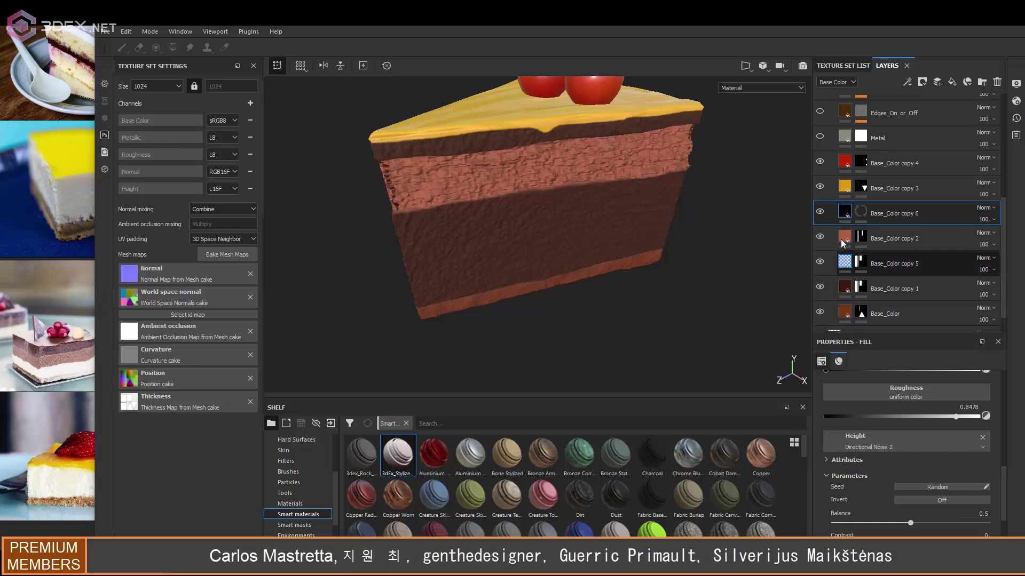
click(907, 406)
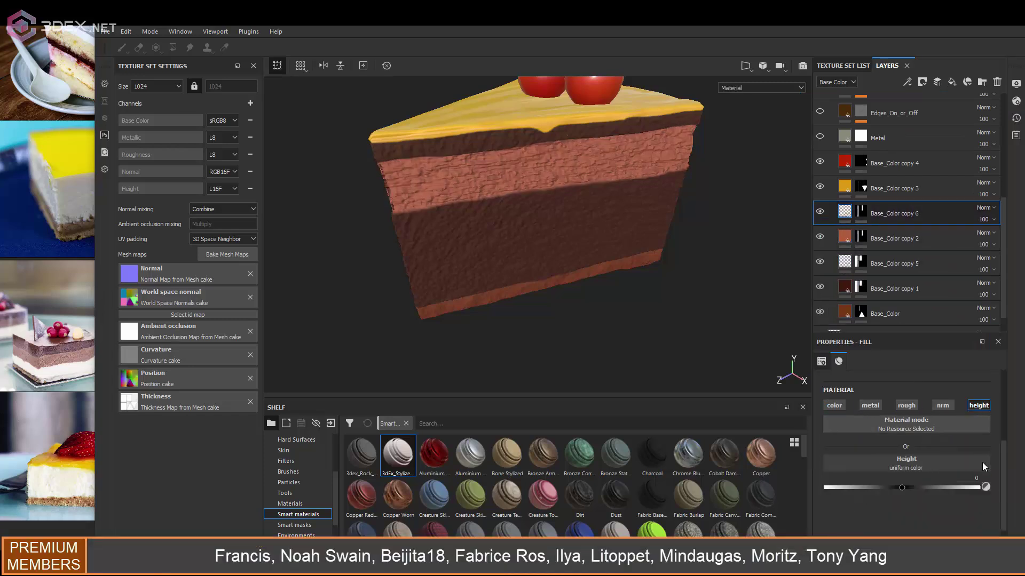
drag(961, 489, 954, 489)
mouse_move(533, 250)
alt+mouse_down()
mouse_move(589, 262)
mouse_move(658, 245)
alt+mouse_up()
Make copy 5's pattern finer, then duplicate it and tune the new layer's height
click(897, 263)
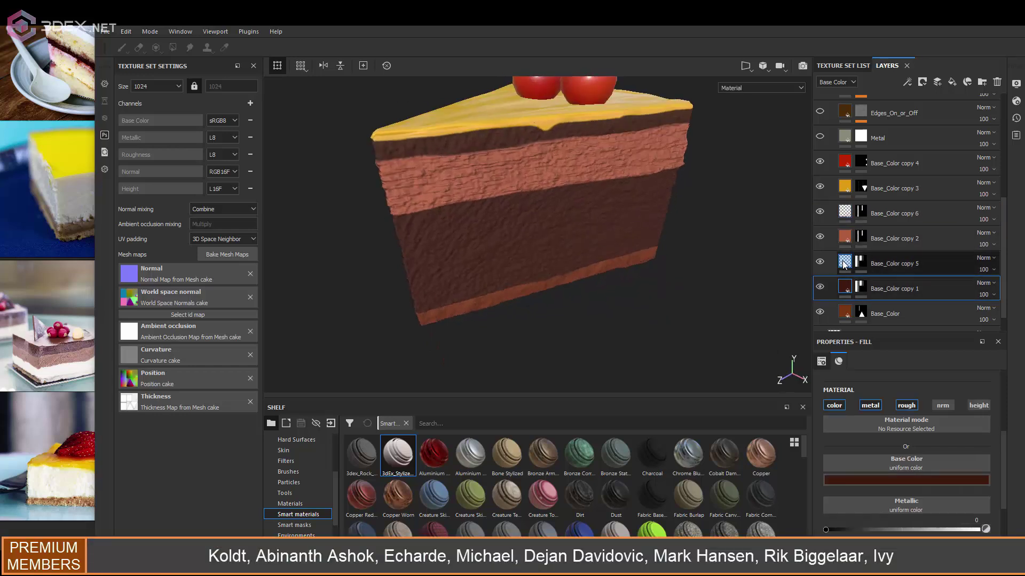
drag(887, 426, 889, 431)
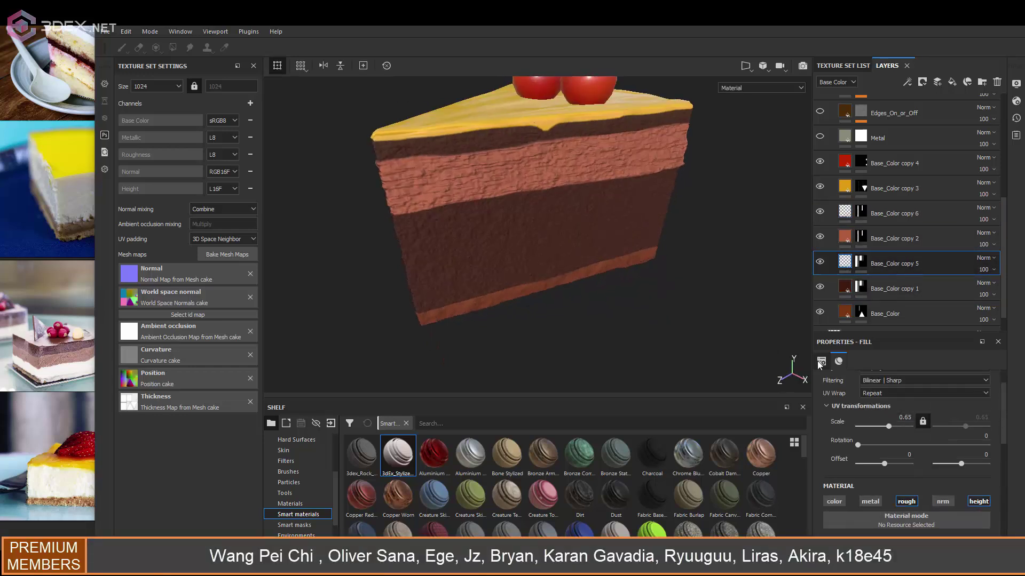
key(ctrl+d)
scroll(968, 486, down, 2)
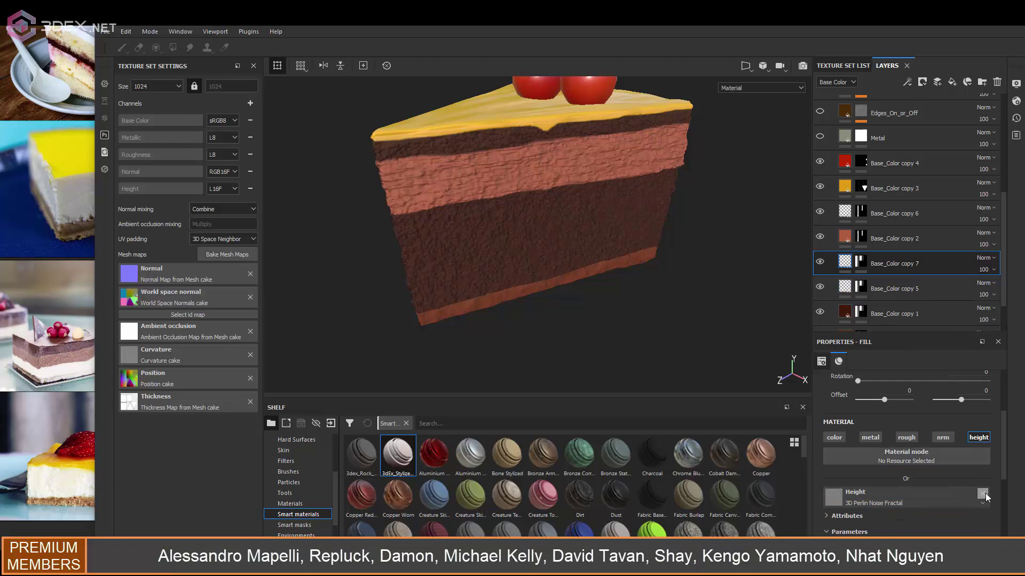
drag(915, 517, 958, 515)
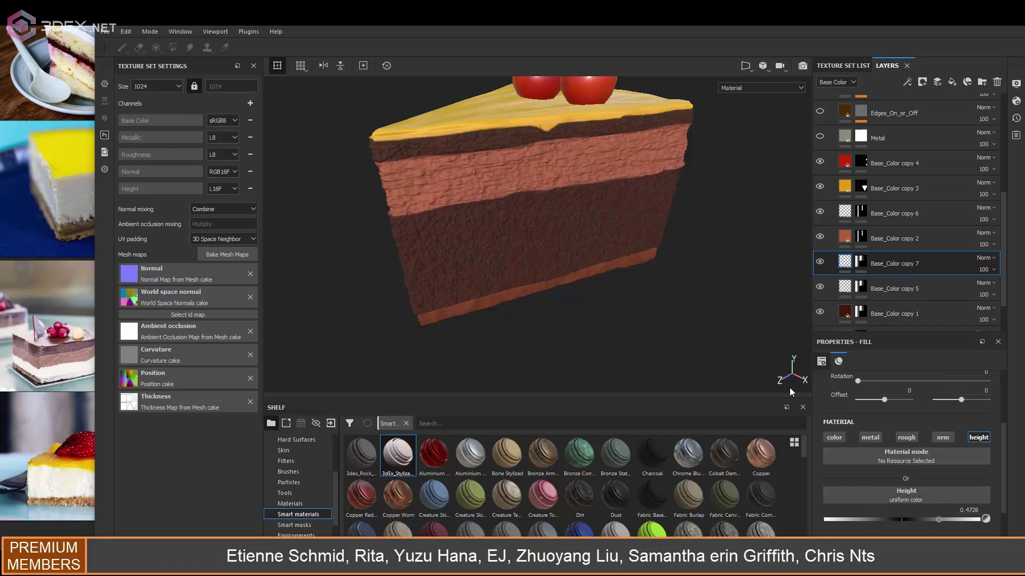
mouse_move(789, 393)
alt+mouse_down()
mouse_move(655, 246)
mouse_move(710, 190)
mouse_move(670, 221)
alt+mouse_up()
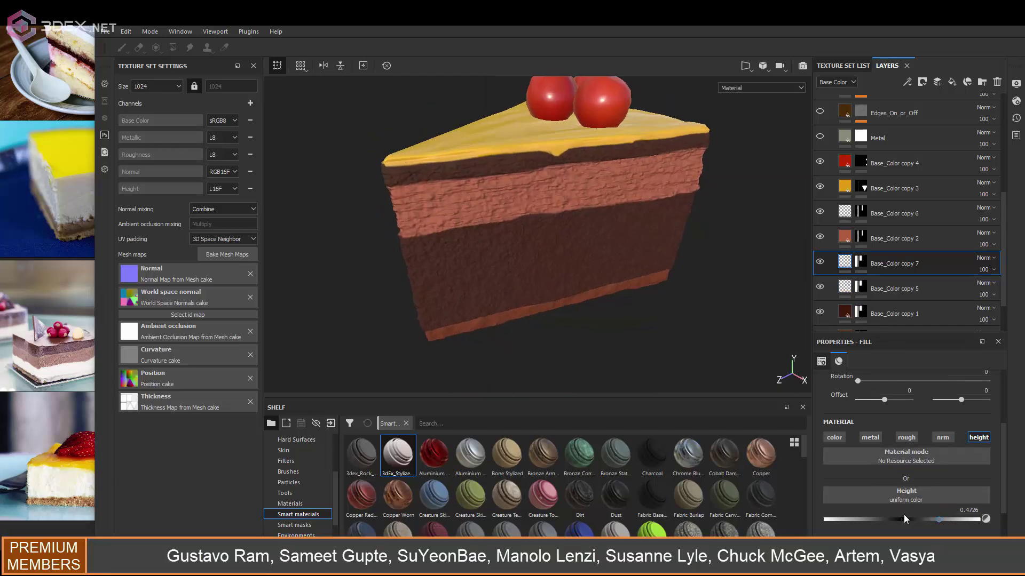
drag(986, 519, 926, 513)
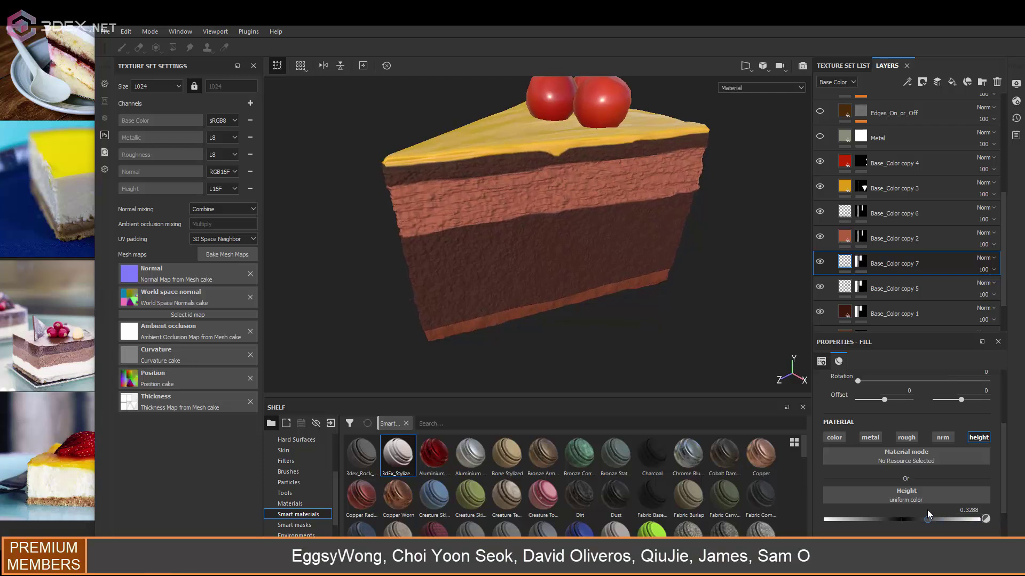
scroll(880, 240, down, 2)
Turn off the color, metal and roughness channels on Base_Color copy 8
click(848, 291)
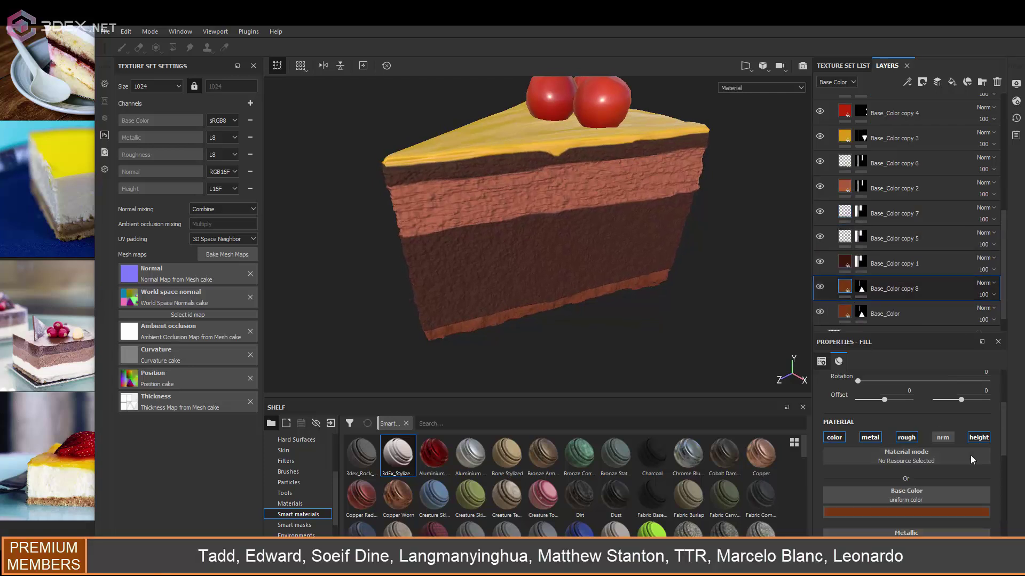
click(834, 437)
click(870, 437)
click(906, 437)
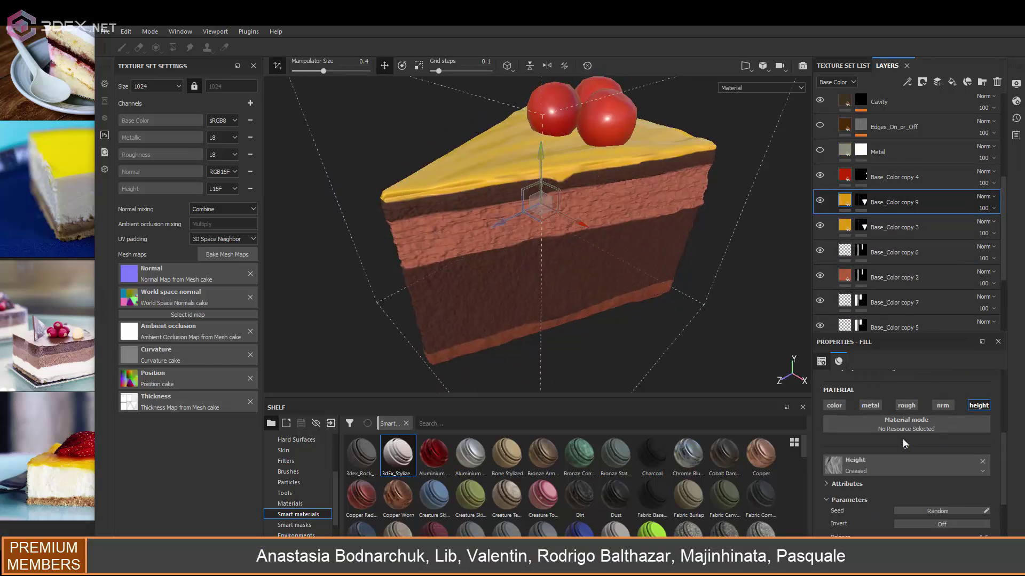
Remove the Creased height texture from copy 9 for a flat, uniform height
click(982, 462)
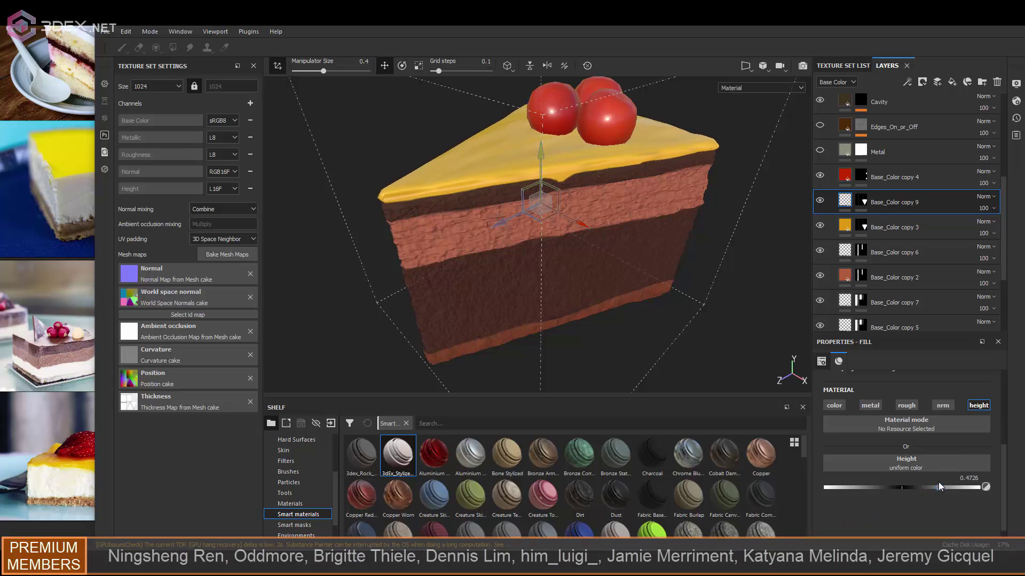
click(894, 177)
alt+drag(803, 248, 663, 245)
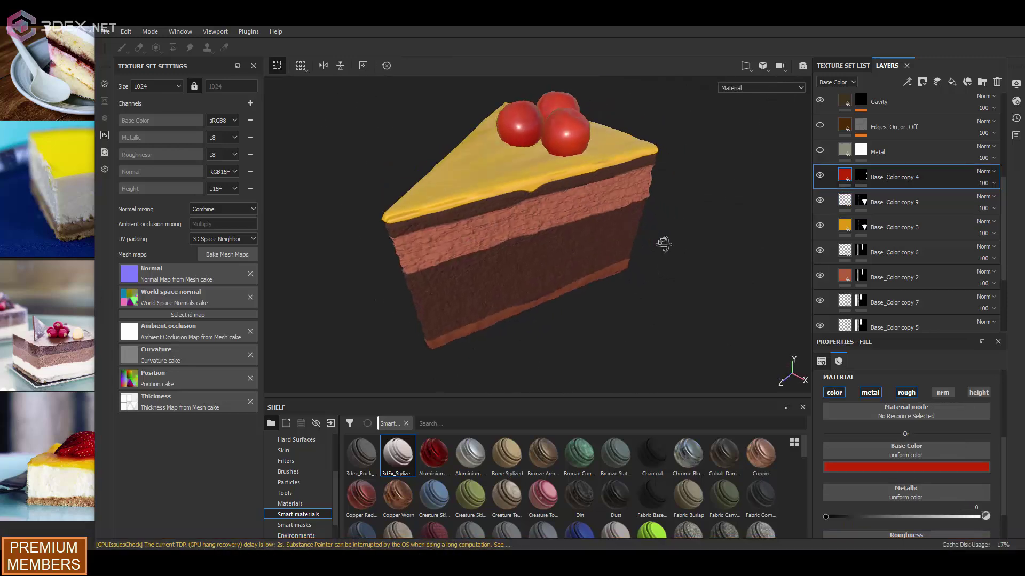
scroll(710, 211, up, 2)
Set the shader's Displacement Scale to 0.04 and check the subtler relief from several angles
click(1016, 100)
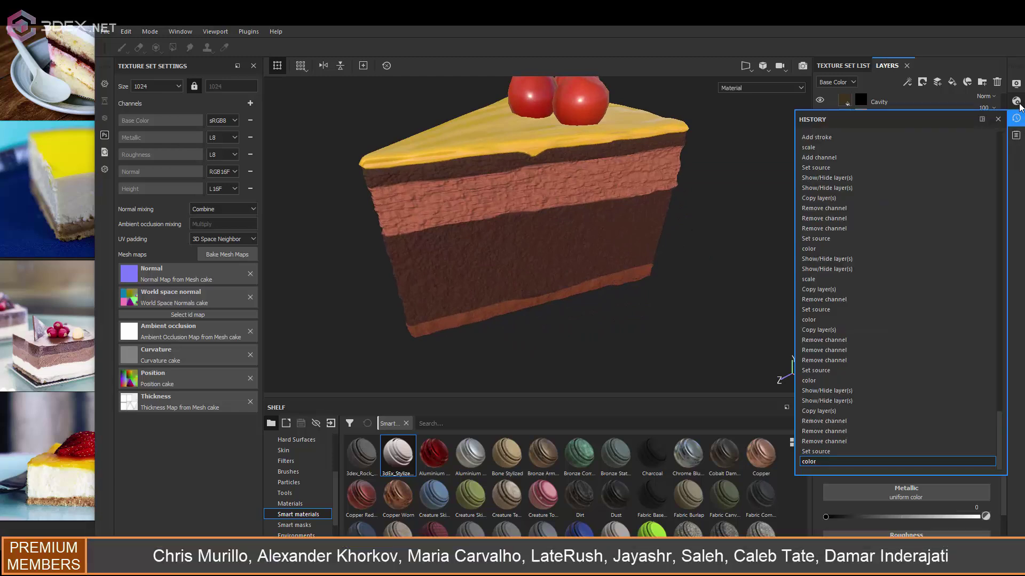
click(918, 277)
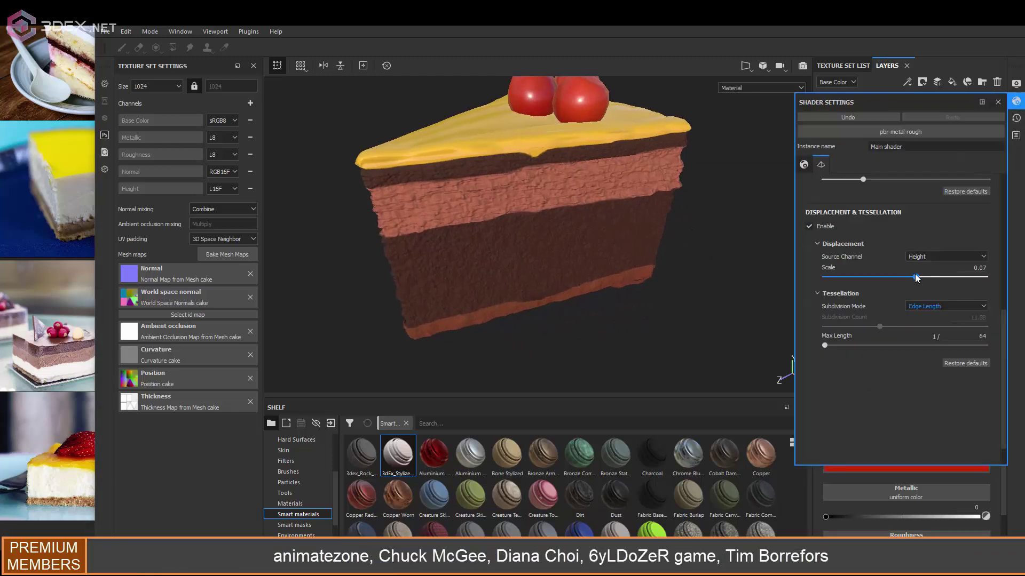
mouse_move(595, 206)
alt+mouse_down()
mouse_move(377, 176)
mouse_move(525, 177)
mouse_move(630, 224)
mouse_move(679, 151)
alt+mouse_up()
click(912, 278)
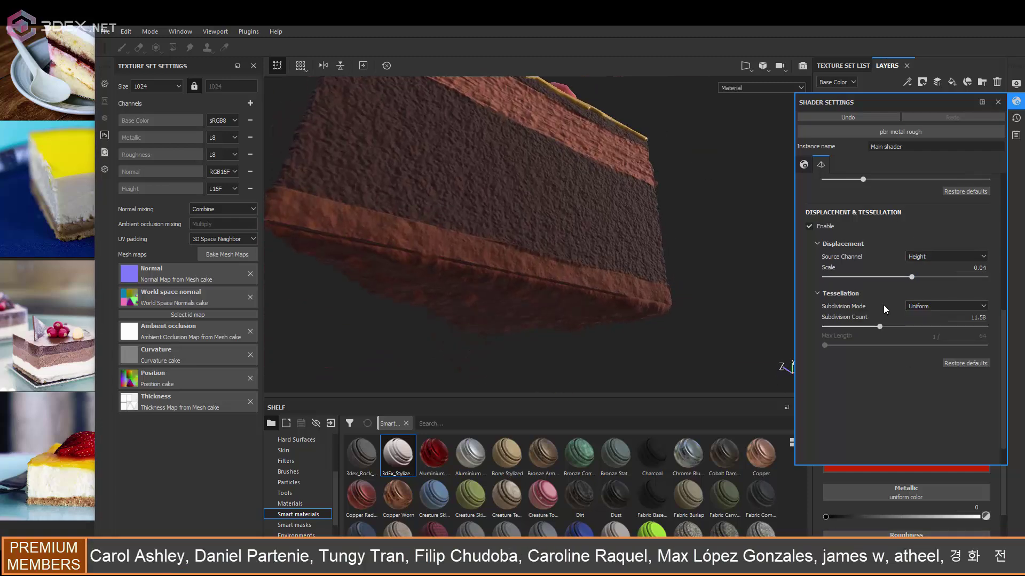
mouse_move(581, 201)
alt+mouse_down()
mouse_move(531, 258)
mouse_move(576, 279)
alt+mouse_up()
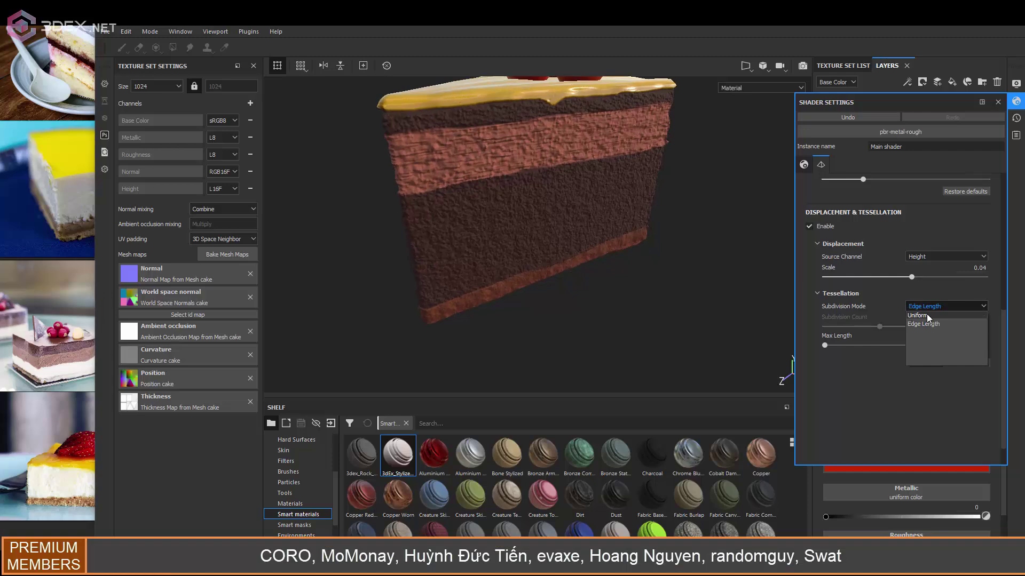
mouse_move(561, 224)
alt+mouse_down()
mouse_move(606, 240)
mouse_move(467, 244)
mouse_move(732, 142)
mouse_move(687, 247)
mouse_move(602, 187)
alt+mouse_up()
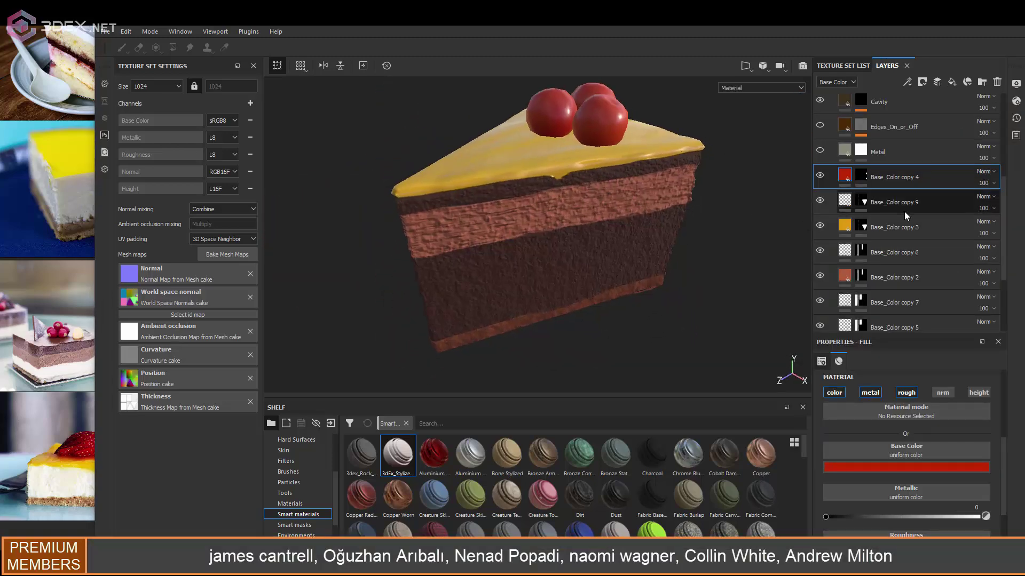
Give Base_Color copy 1 a deep chocolate-brown base colour and slightly lower roughness
scroll(907, 224, down, 3)
click(852, 232)
mouse_move(657, 237)
alt+mouse_down()
mouse_move(622, 240)
mouse_move(619, 216)
mouse_move(603, 219)
alt+mouse_up()
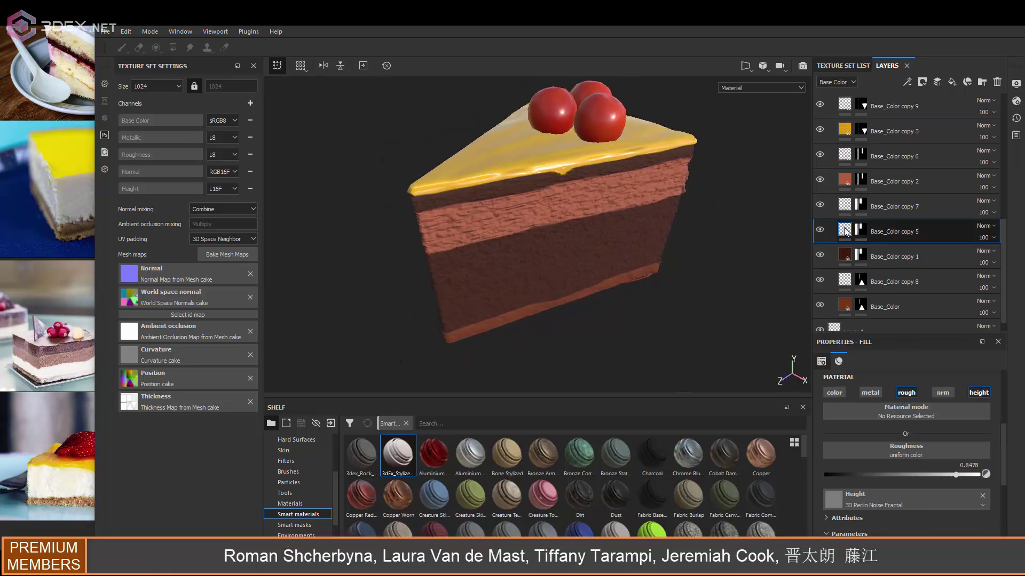
scroll(916, 430, down, 2)
click(850, 261)
click(914, 466)
click(940, 408)
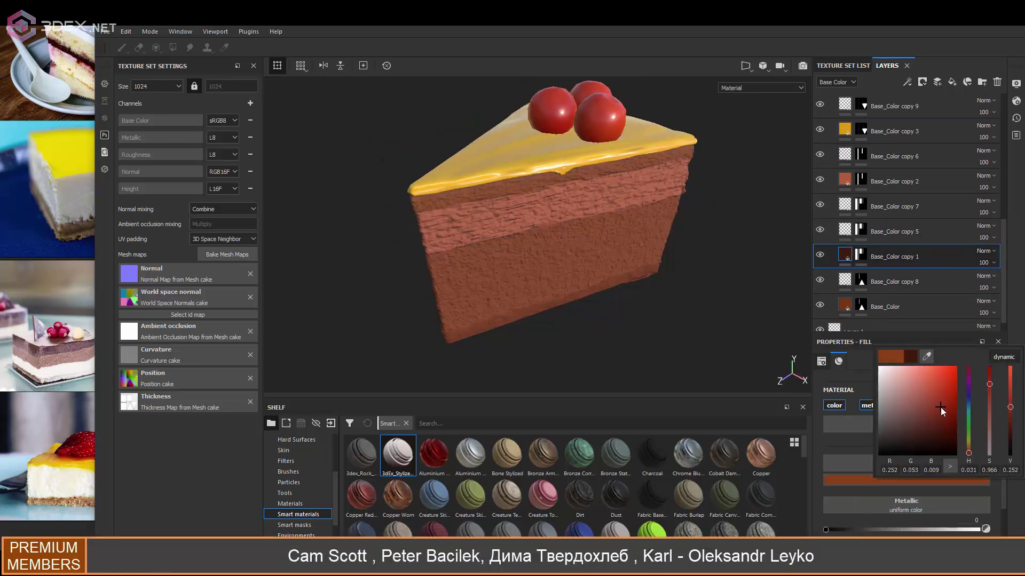
click(933, 396)
mouse_move(933, 396)
mouse_down()
mouse_move(947, 418)
mouse_move(941, 436)
mouse_up()
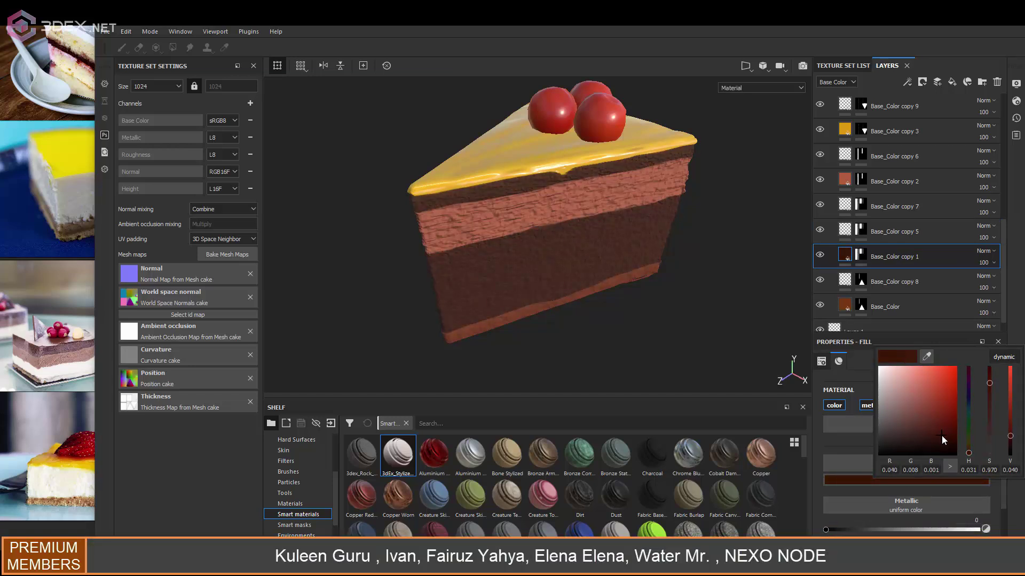
scroll(896, 500, down, 2)
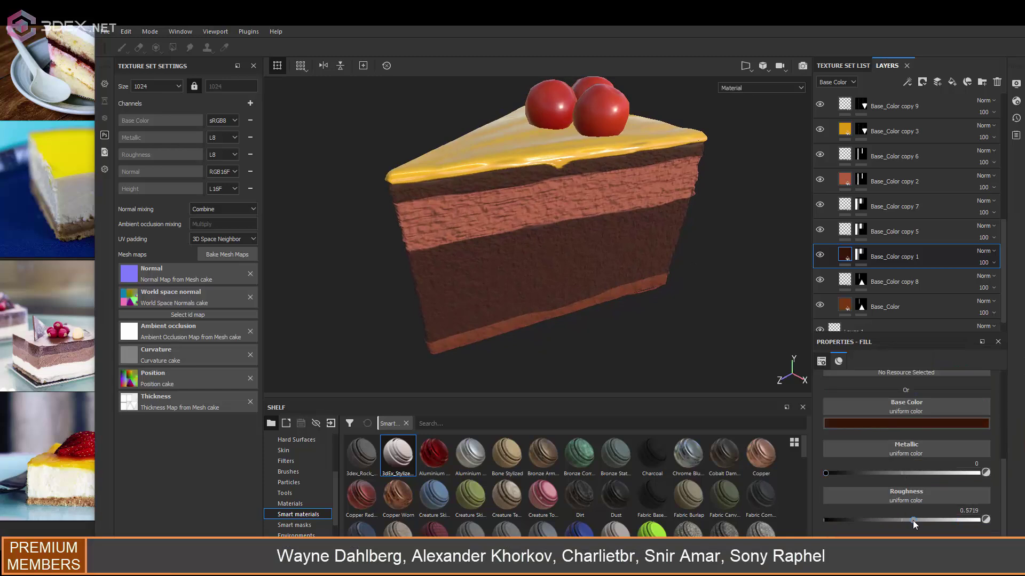
drag(915, 524, 910, 525)
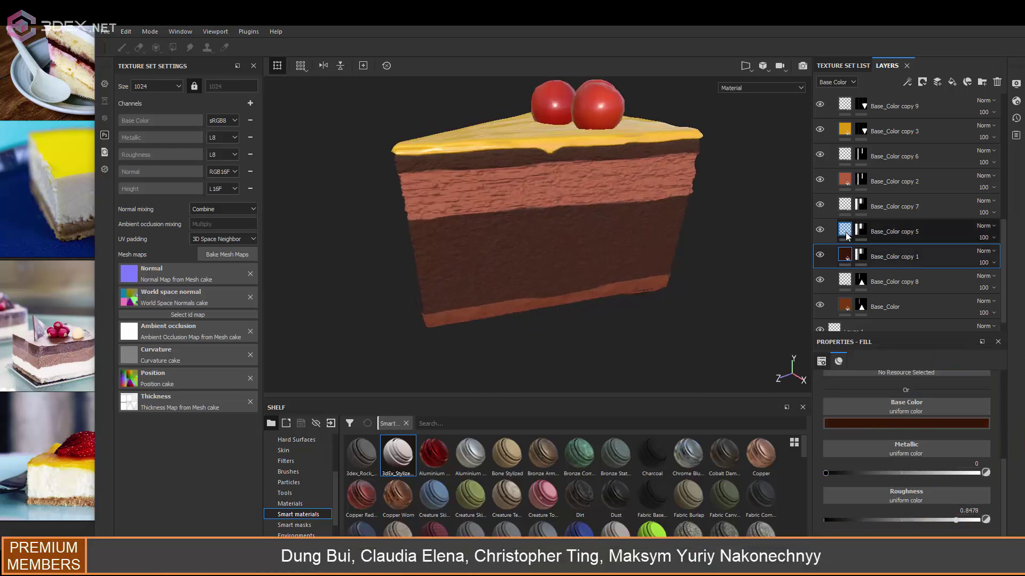
Set Base_Color copy 5's roughness to about 0.79
click(846, 235)
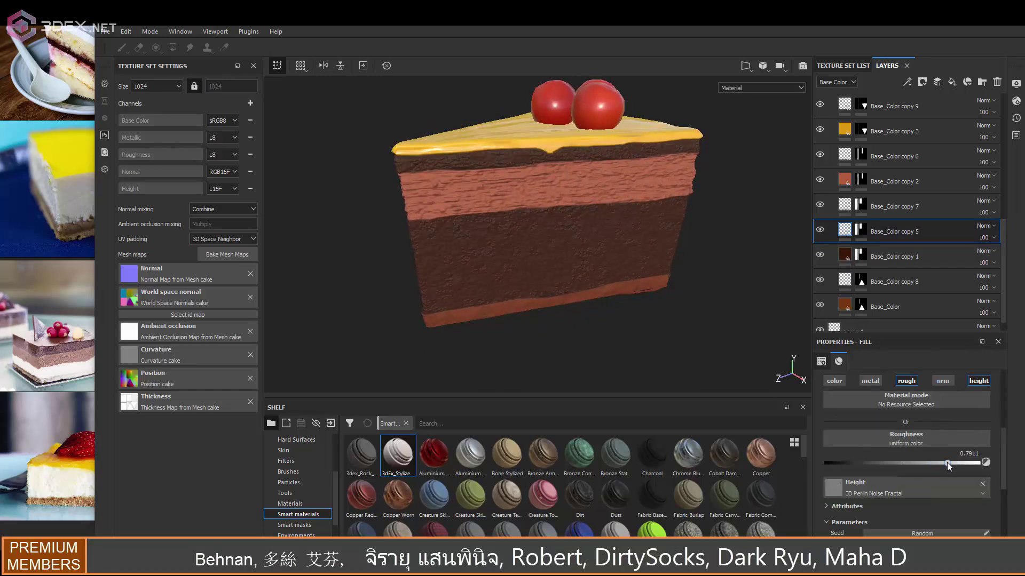
drag(948, 466, 943, 464)
alt+drag(613, 221, 718, 244)
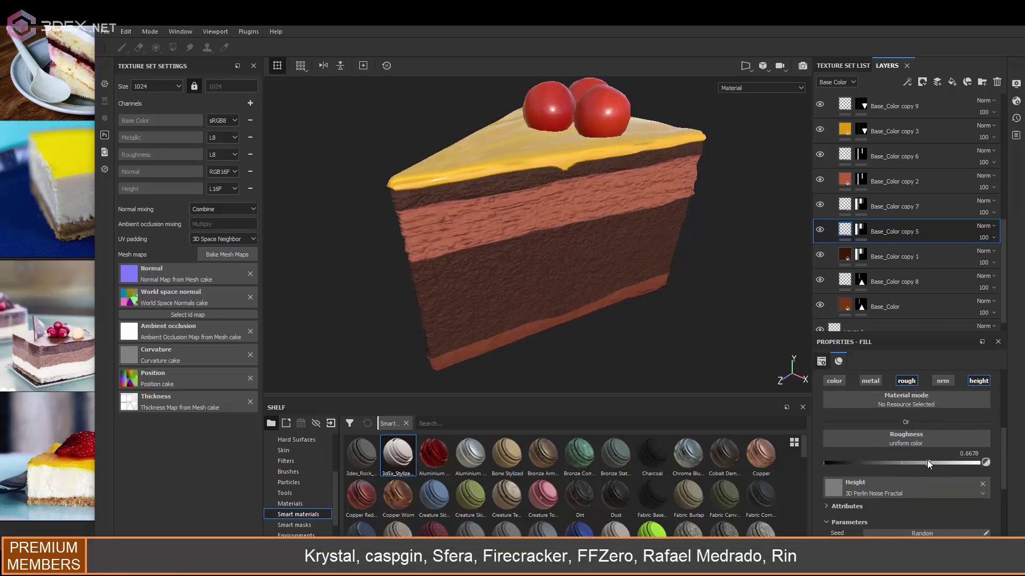
drag(928, 465, 946, 464)
mouse_move(497, 166)
alt+mouse_down()
mouse_move(606, 203)
mouse_move(508, 171)
mouse_move(393, 190)
mouse_move(845, 139)
alt+mouse_up()
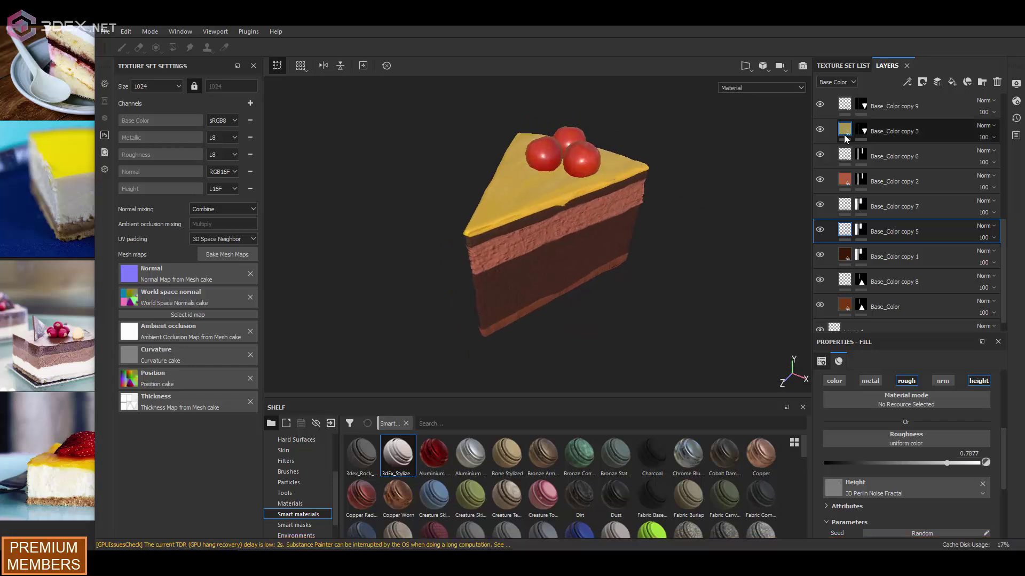
Recolour the Base_Color copy 3 cake top pale cream with roughness near 0.20
click(845, 138)
click(906, 468)
click(887, 376)
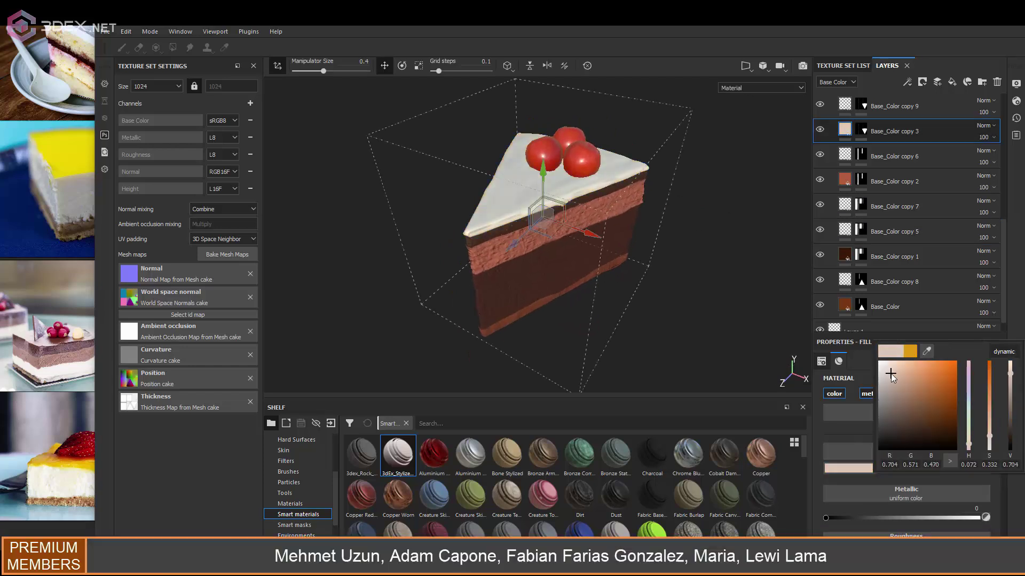
mouse_move(790, 320)
alt+mouse_down()
mouse_move(656, 217)
mouse_move(457, 178)
mouse_move(622, 194)
mouse_move(764, 179)
mouse_move(652, 188)
mouse_move(696, 222)
mouse_move(680, 221)
alt+mouse_up()
key(ctrl+z)
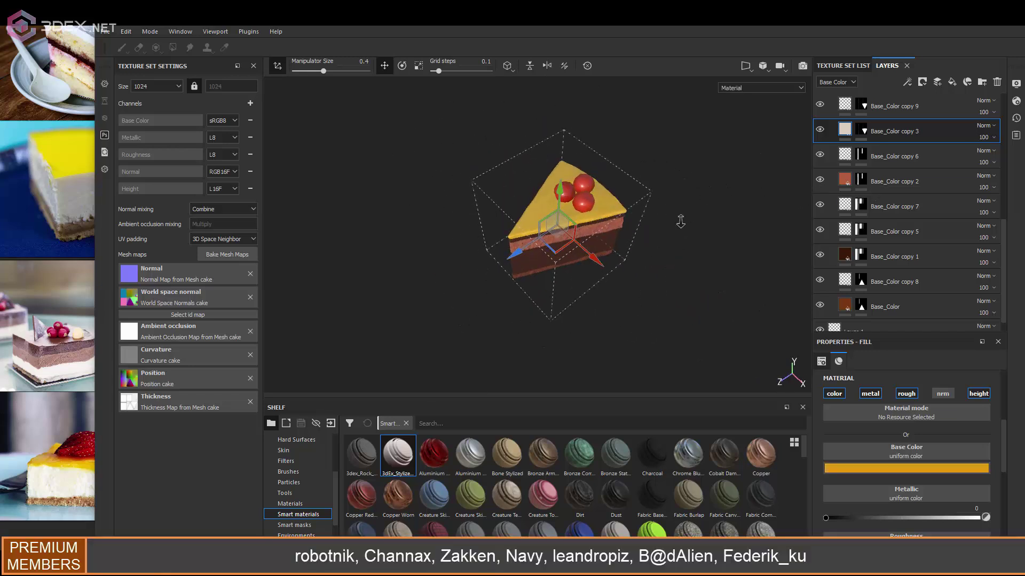
scroll(681, 221, up, 3)
click(906, 468)
click(888, 375)
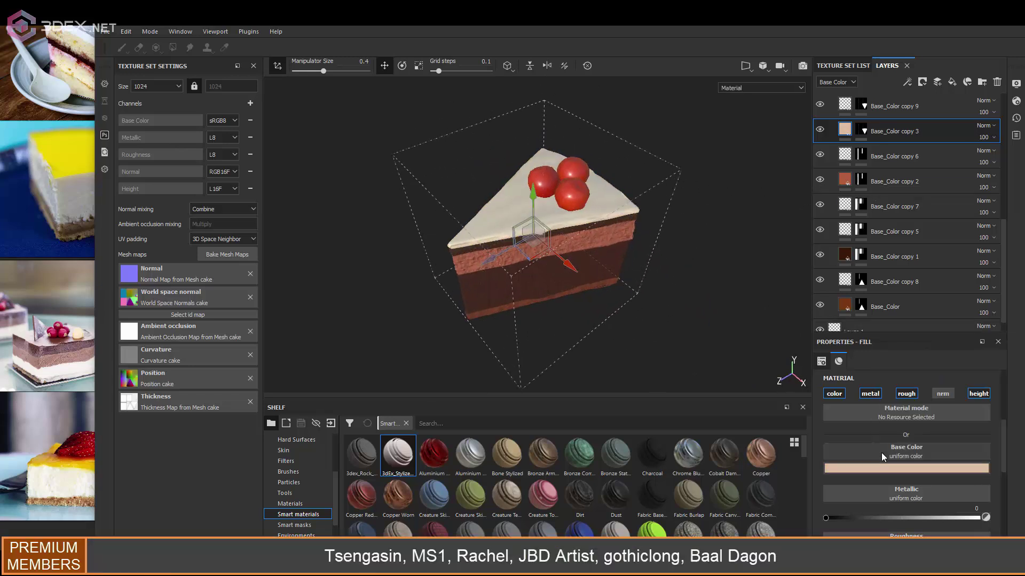
scroll(881, 457, down, 2)
drag(869, 500, 855, 501)
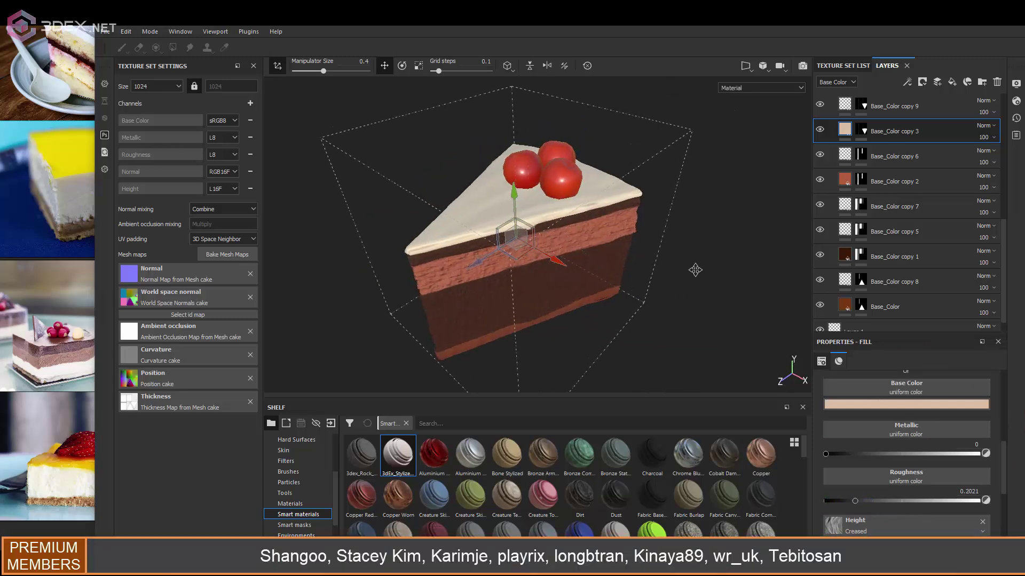
Raise the base Base_Color sponge layer's roughness to about 0.29
alt+drag(556, 240, 692, 270)
scroll(849, 290, down, 1)
click(848, 291)
alt+drag(630, 250, 734, 306)
drag(873, 488, 955, 487)
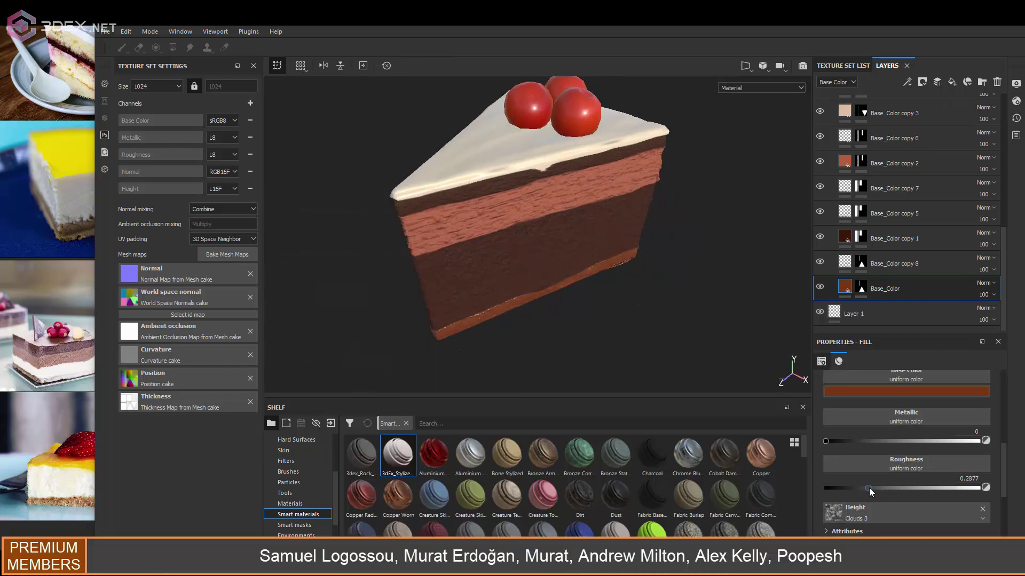
scroll(910, 468, up, 3)
scroll(910, 468, up, 2)
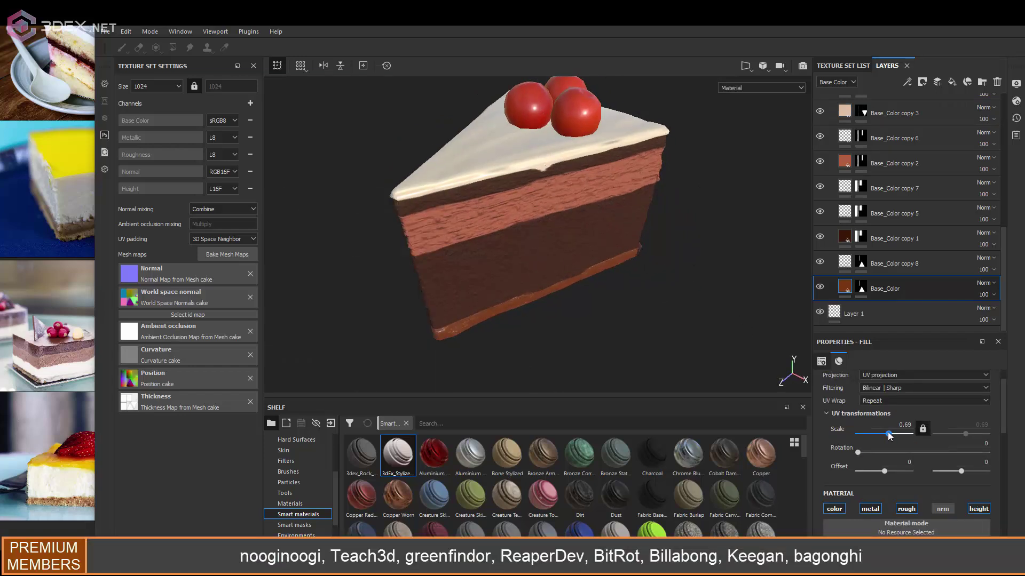
mouse_move(693, 320)
alt+mouse_down()
mouse_move(411, 235)
mouse_move(693, 215)
mouse_move(540, 222)
alt+mouse_up()
alt+right_drag(540, 222, 566, 240)
mouse_move(566, 240)
alt+mouse_down()
mouse_move(584, 255)
mouse_move(570, 254)
alt+mouse_up()
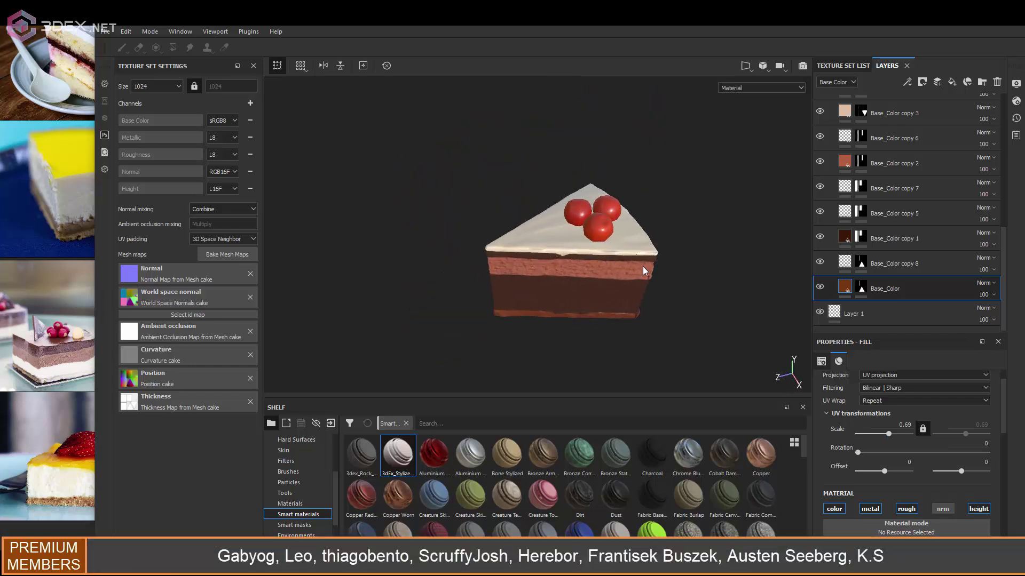